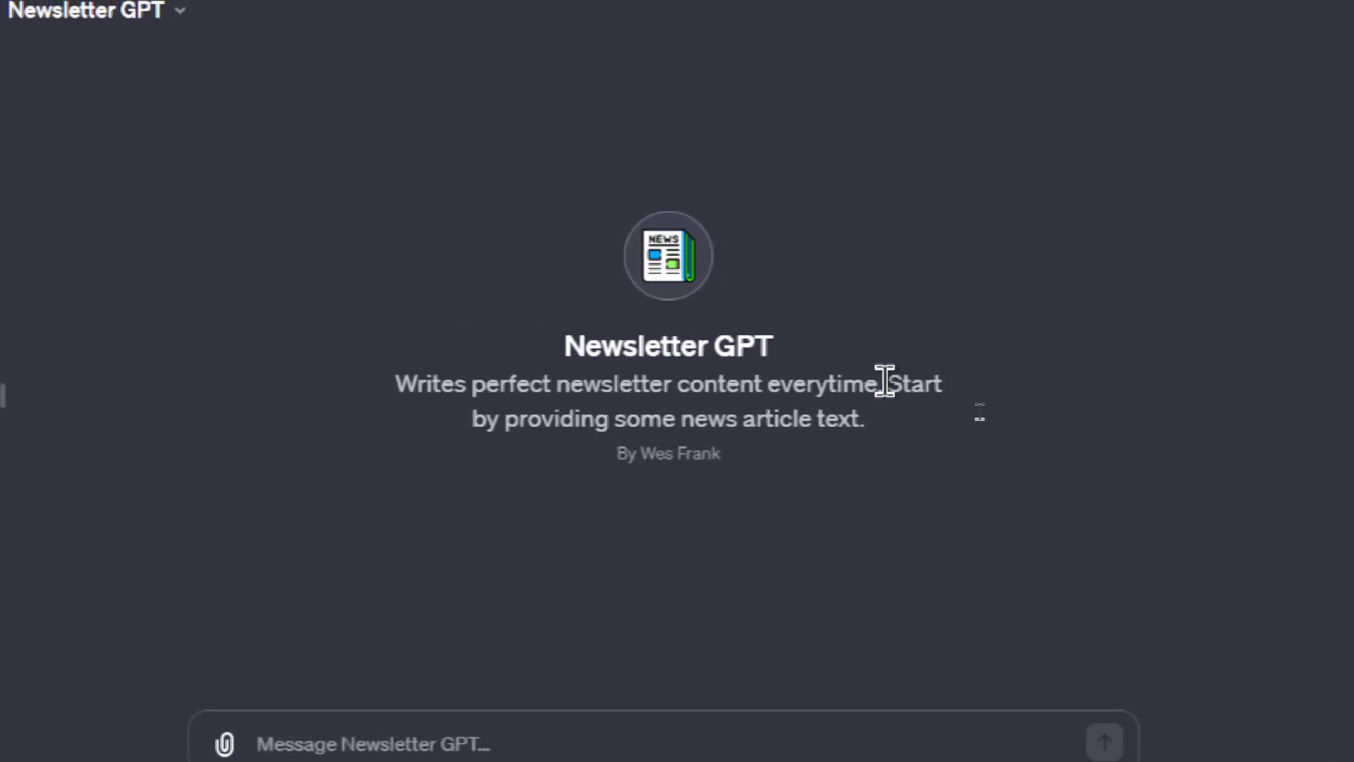
Step: Highlight the GPT's article-text hint, then open the Nvidia article in a new tab and select its body
drag(885, 383, 925, 421)
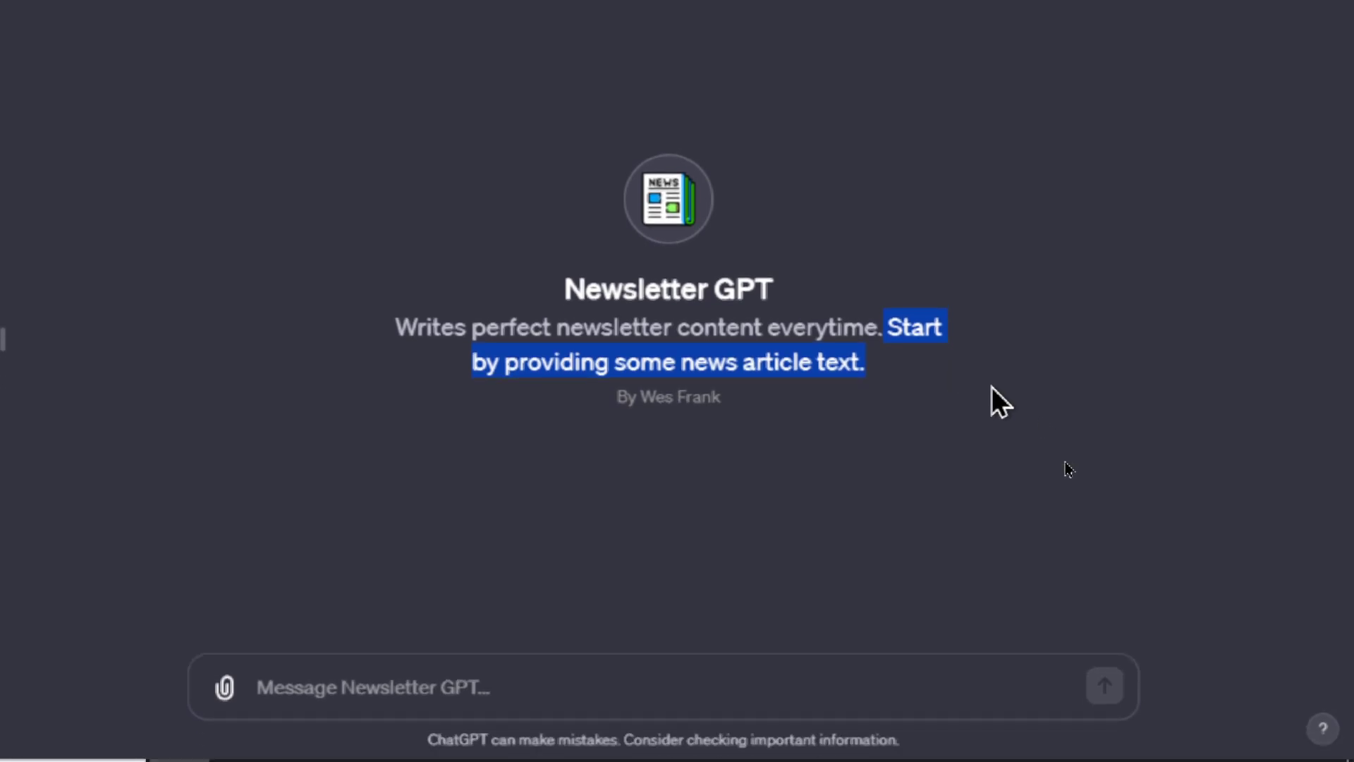
click(992, 386)
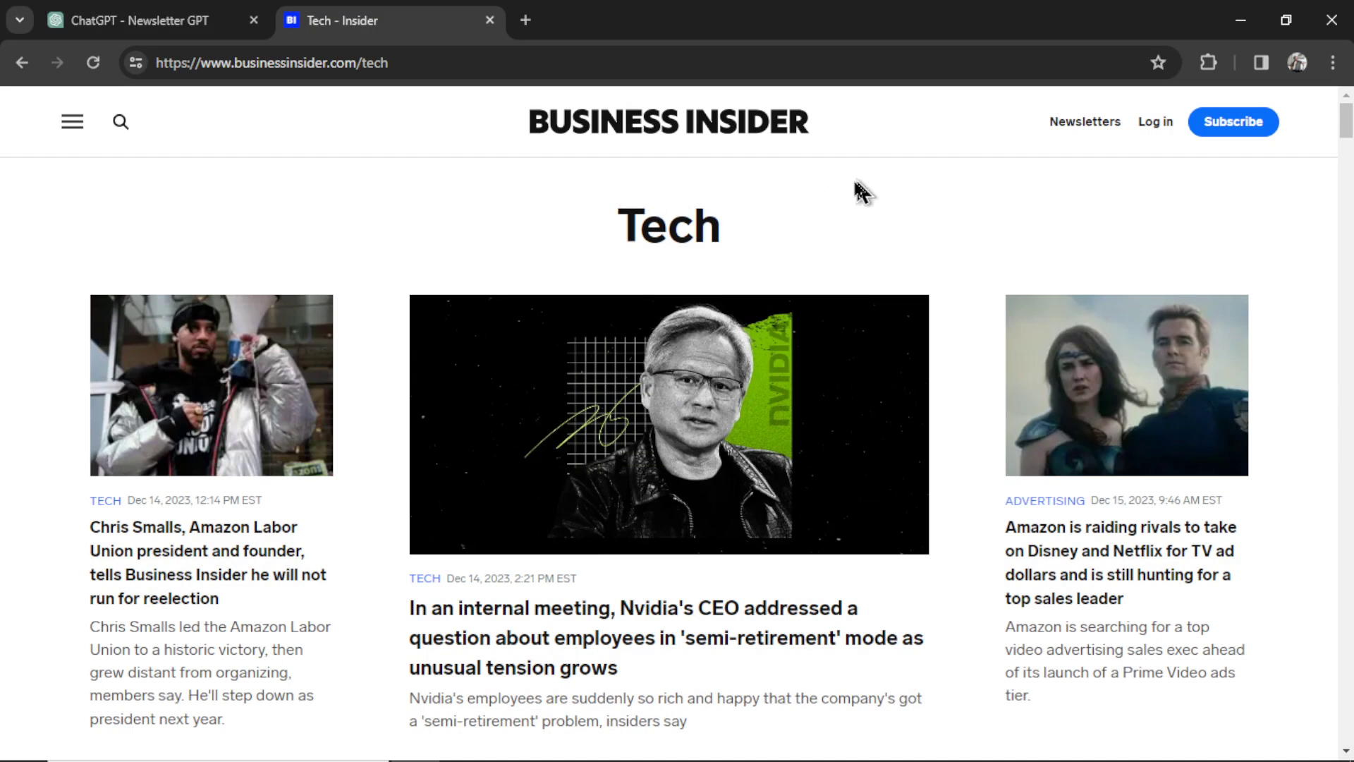
scroll(804, 222, down, 2)
scroll(803, 222, down, 1)
right_click(657, 478)
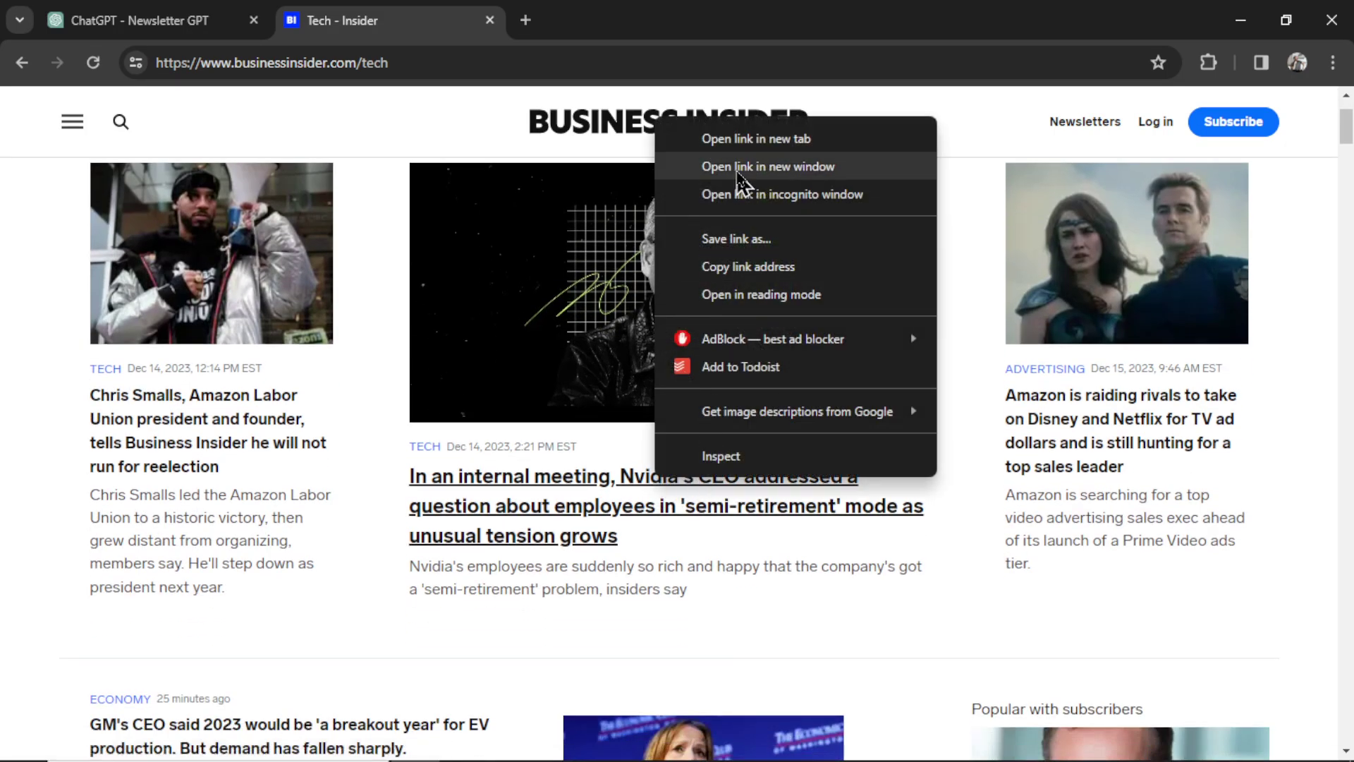
click(747, 141)
scroll(734, 254, down, 10)
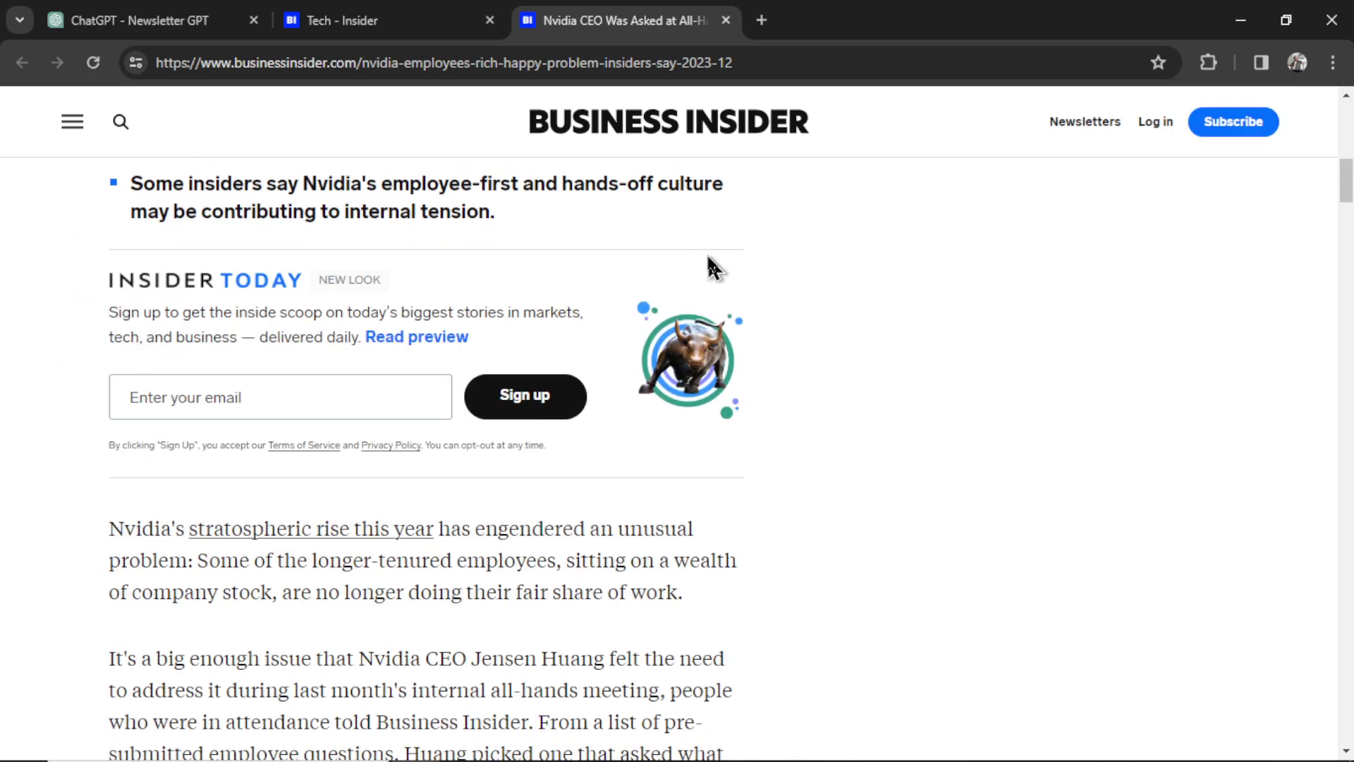
scroll(677, 251, down, 4)
drag(109, 208, 587, 281)
scroll(564, 260, down, 10)
Step: Paste the Nvidia article text into Newsletter GPT, send it, and review the reply
key(ctrl+1)
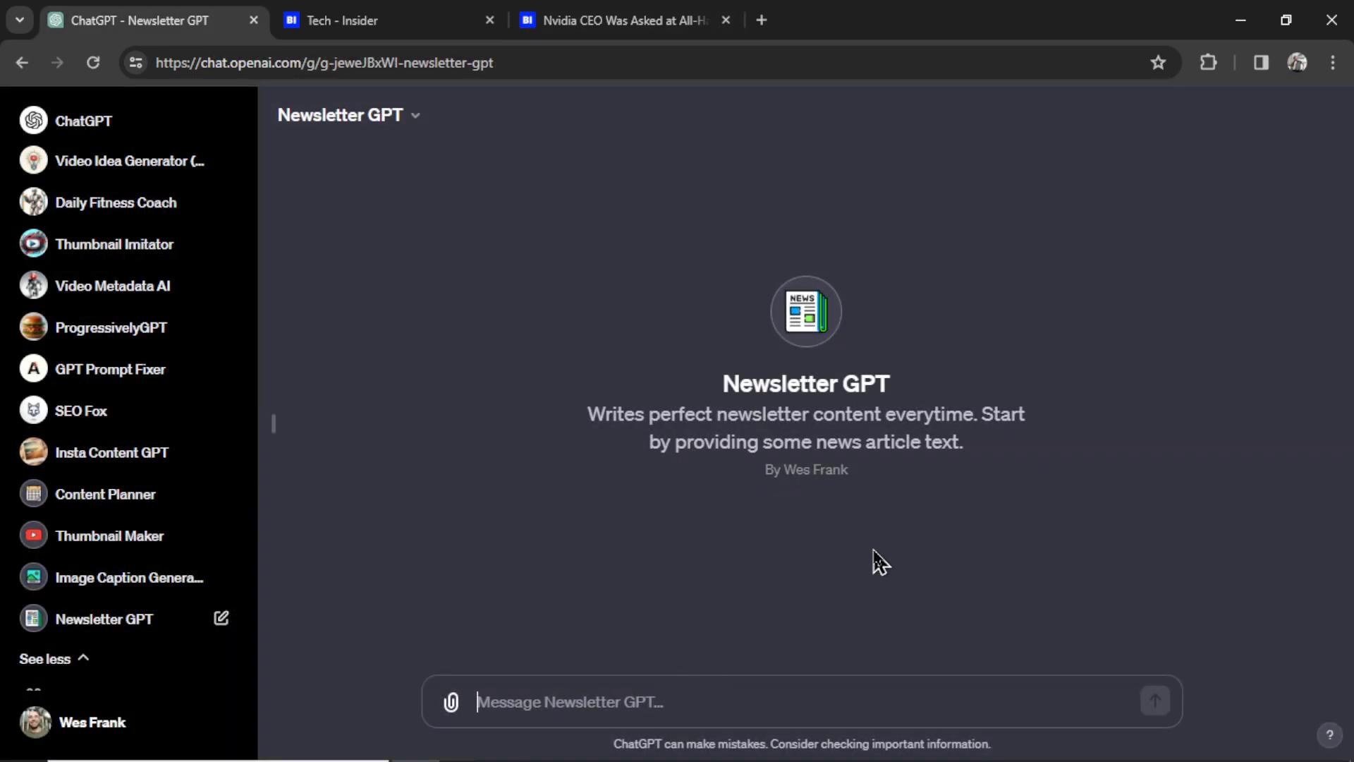
key(ctrl+v)
key(Return)
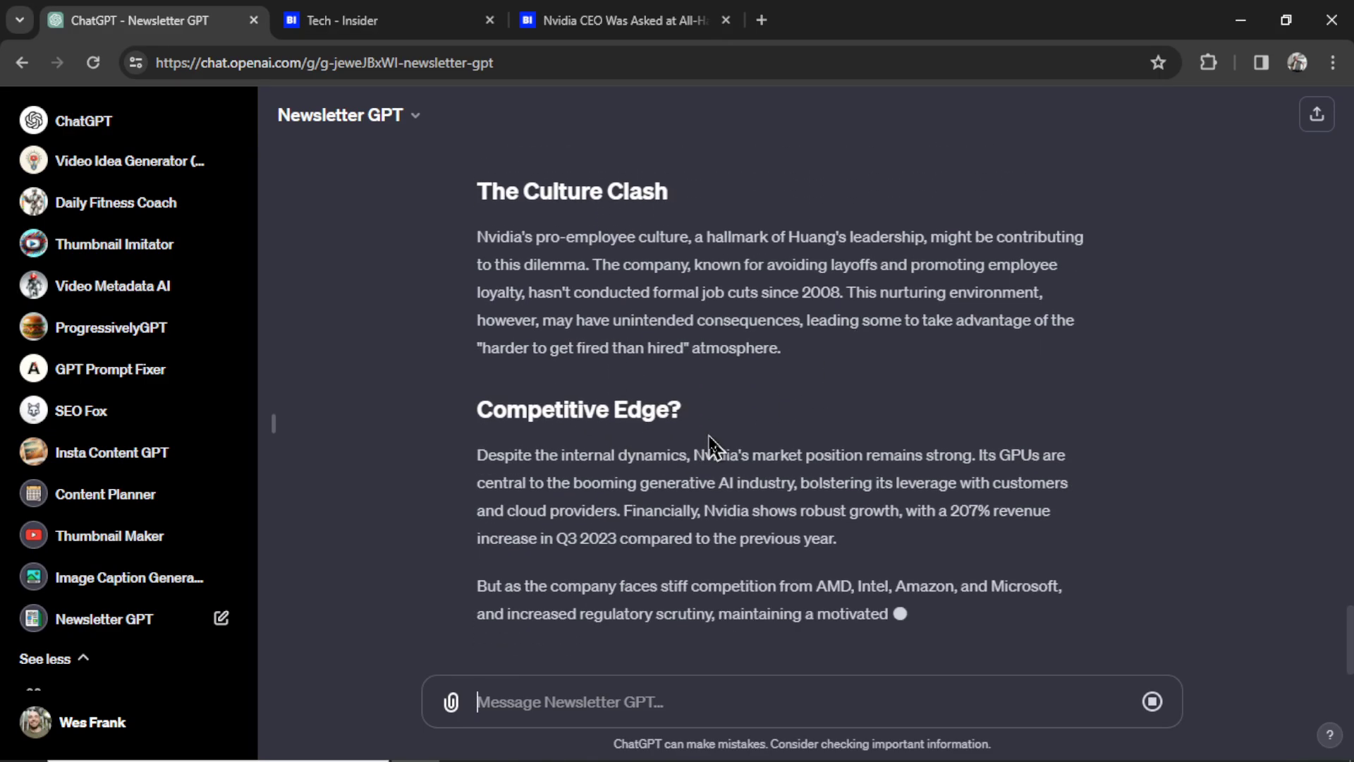
scroll(702, 485, up, 3)
scroll(702, 480, up, 5)
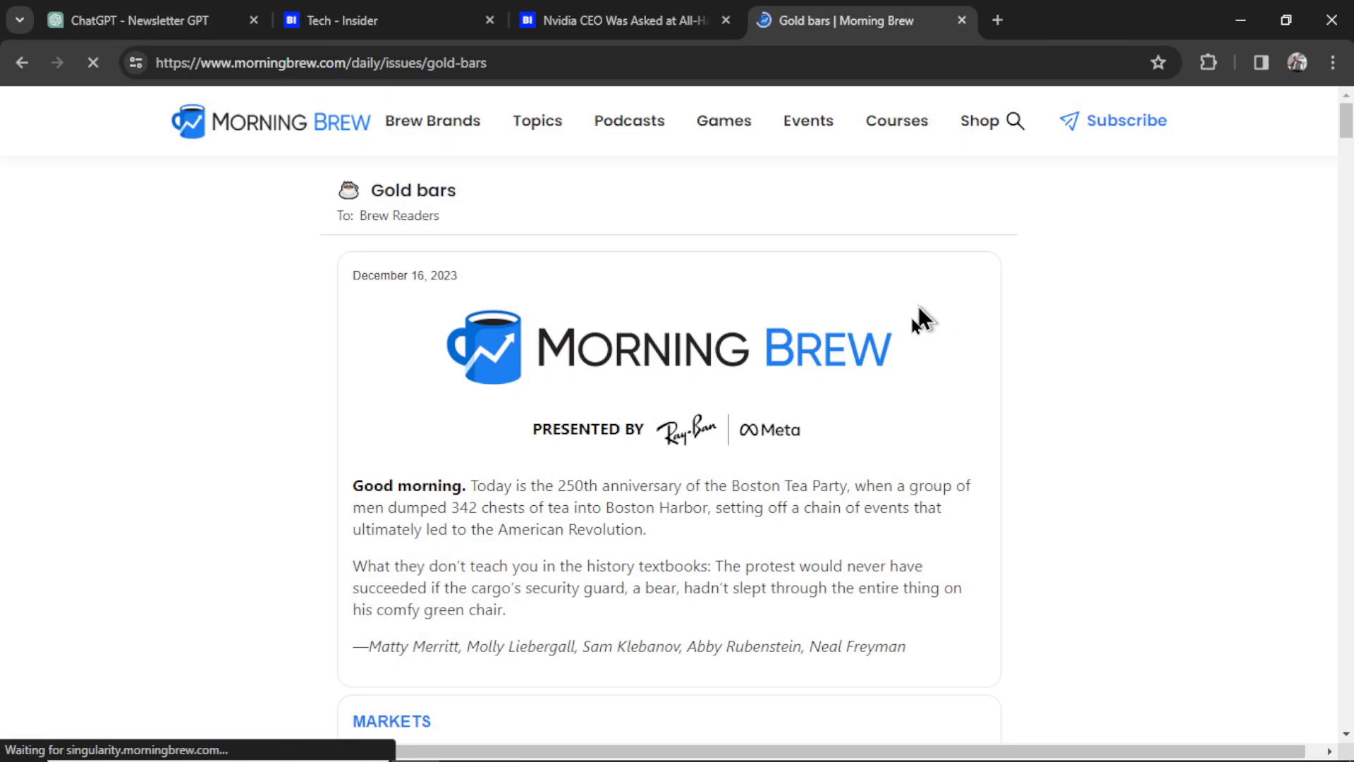
Step: Scroll through Morning Brew's 'Gold bars' issue and its 'Temu sues Shein…again' story
drag(1345, 130, 1343, 189)
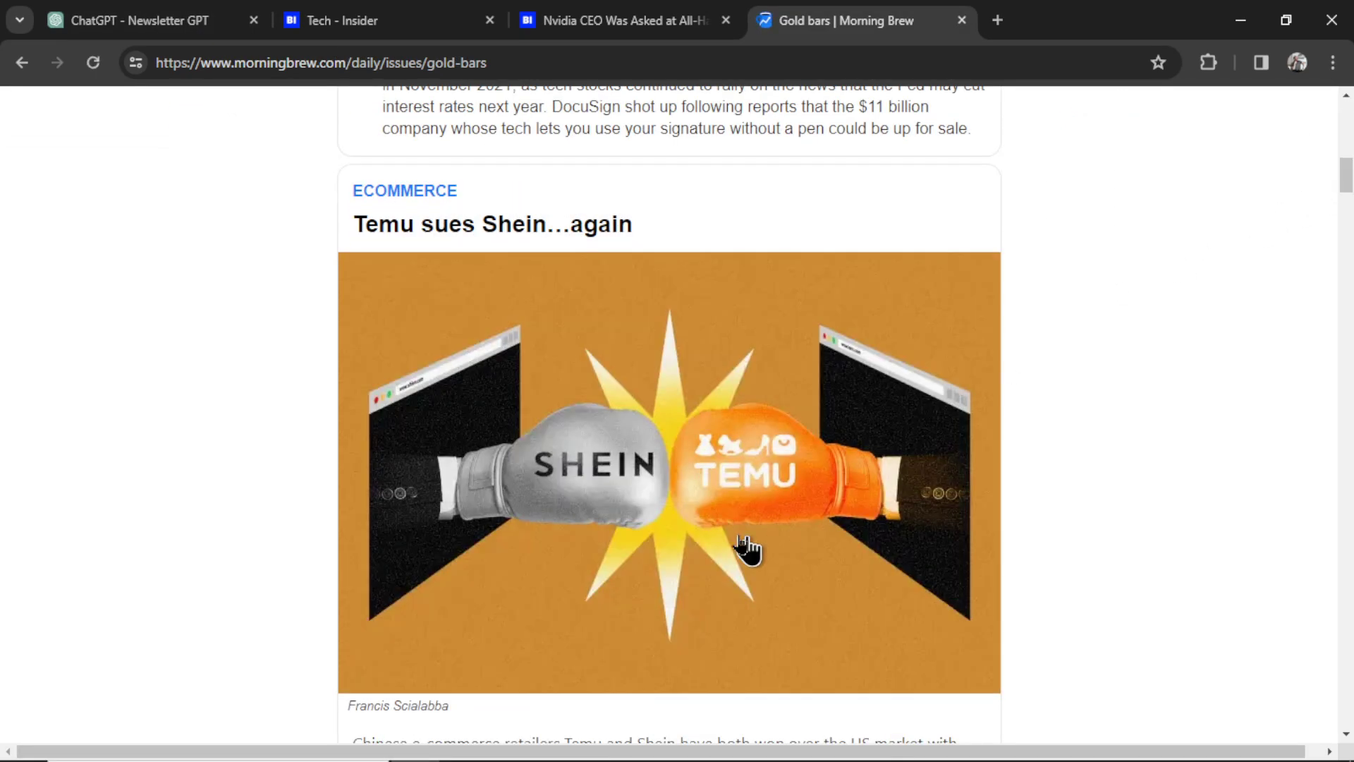
scroll(1007, 497, down, 1)
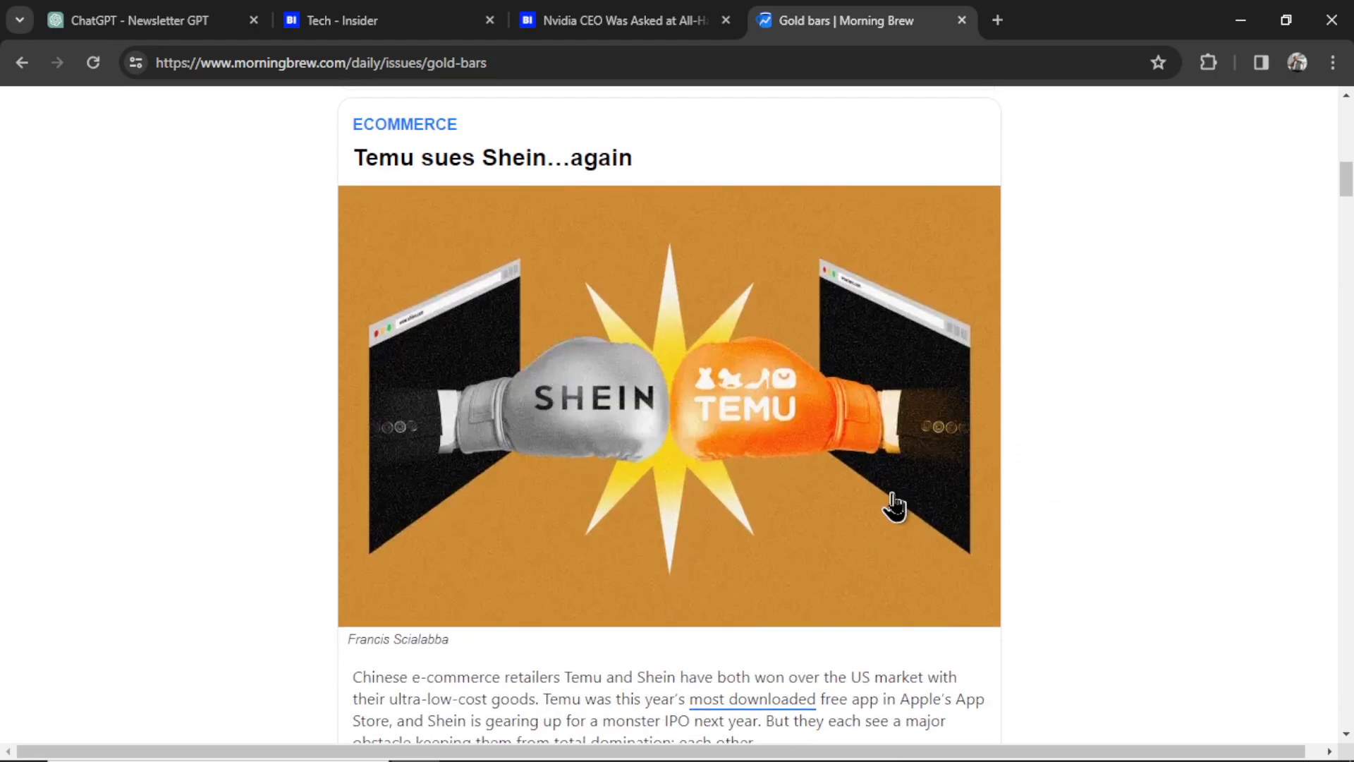
scroll(898, 515, down, 1)
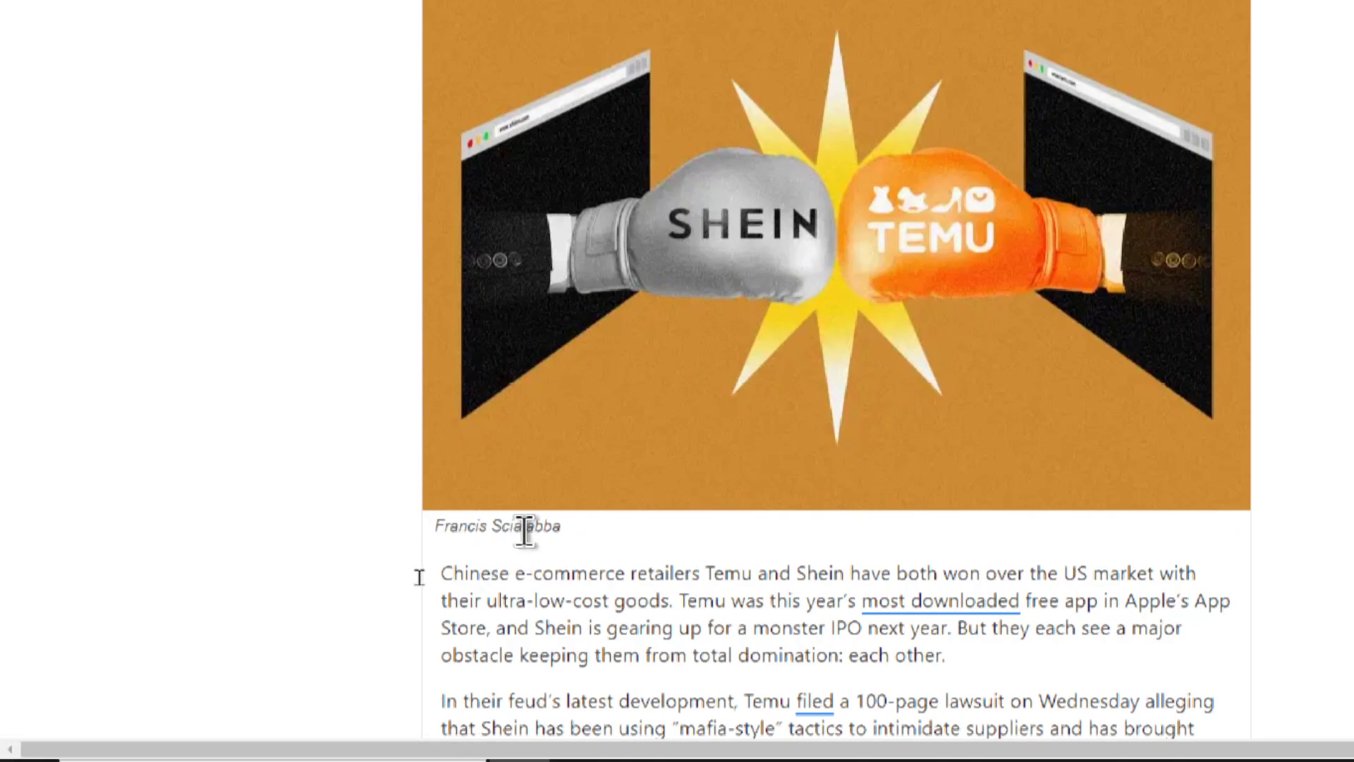
scroll(573, 543, down, 5)
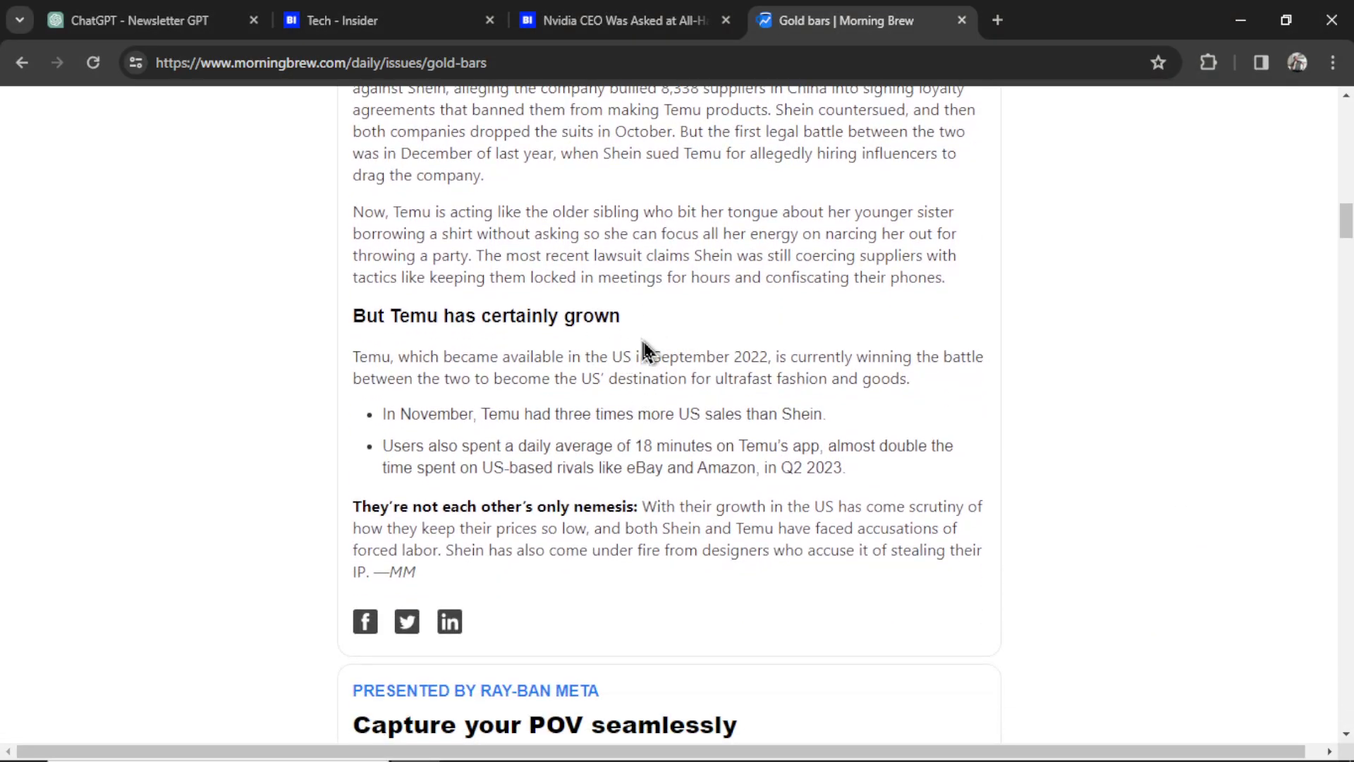
scroll(644, 350, down, 1)
Step: Back in Newsletter GPT, scroll to the end of the Nvidia 'Rest and Vest' piece
click(162, 20)
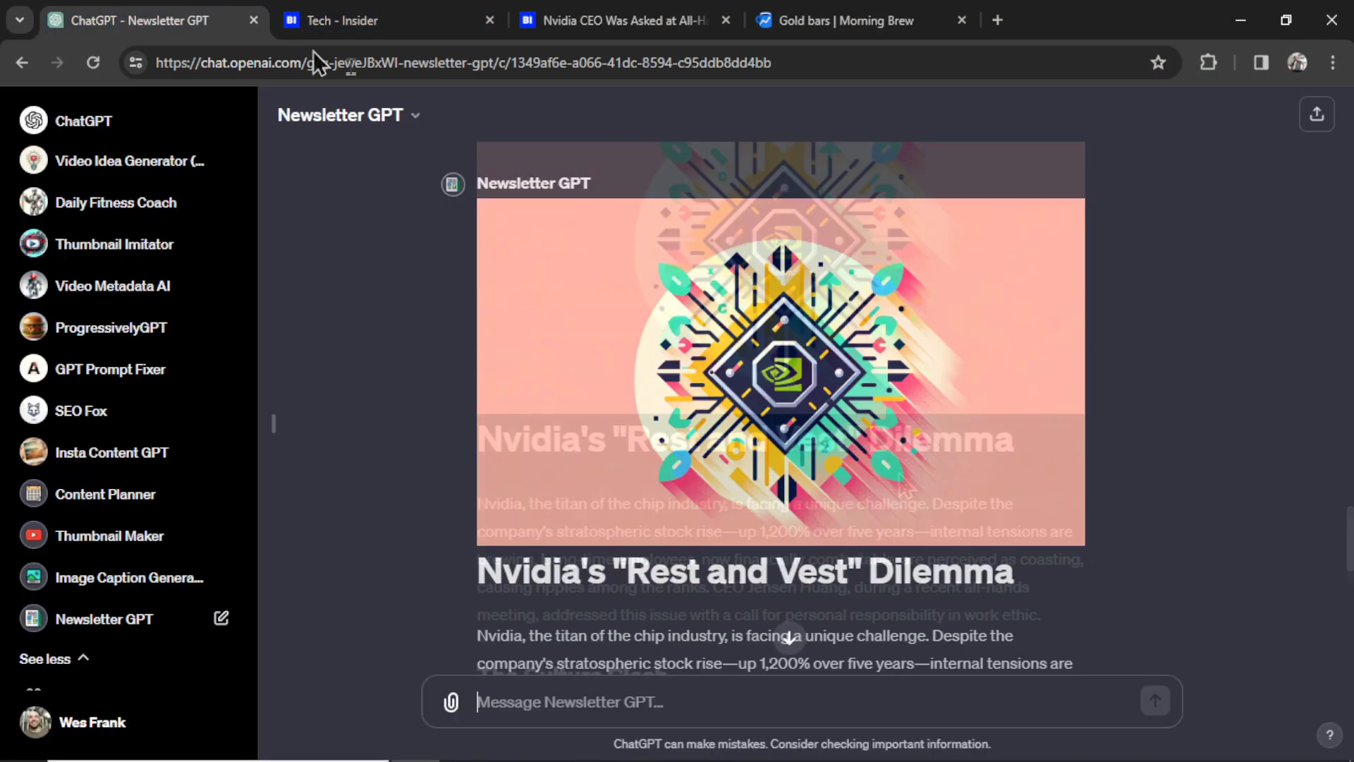
scroll(887, 479, down, 6)
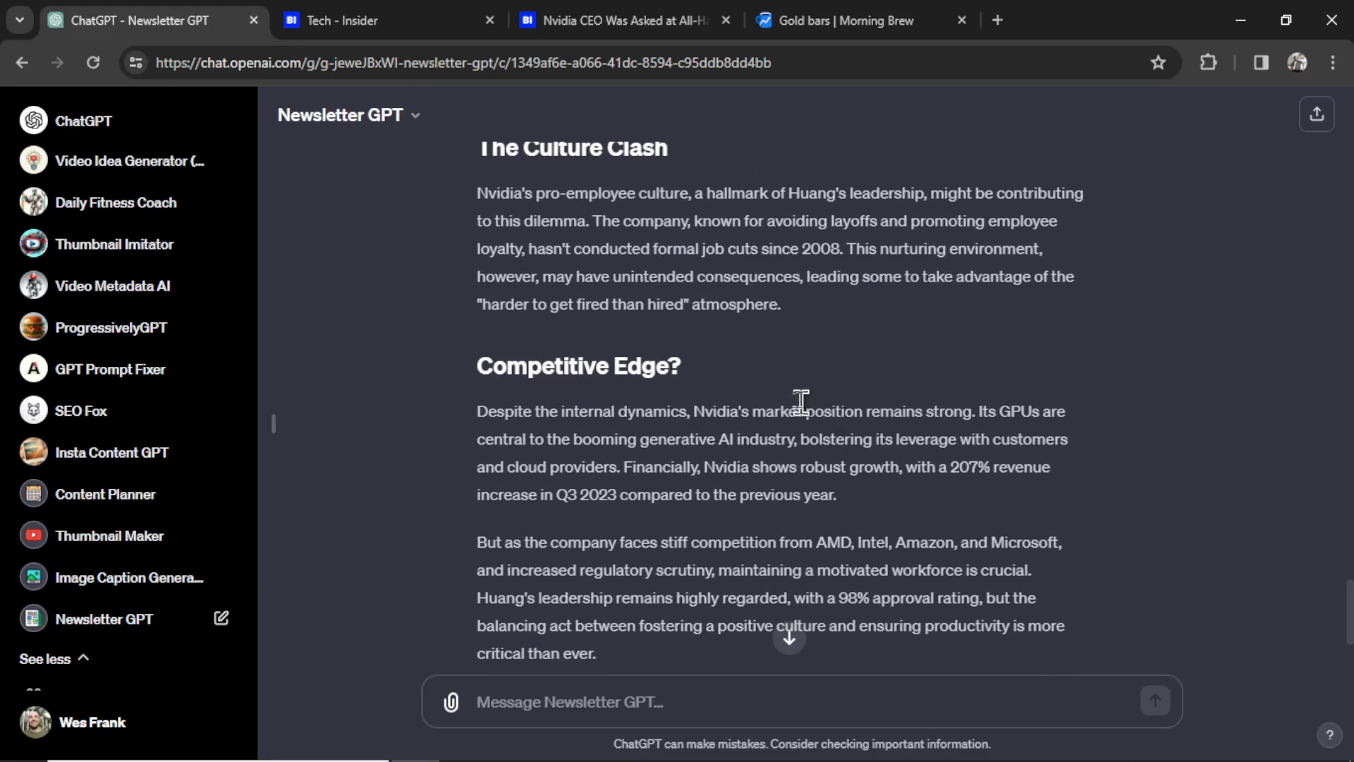
scroll(840, 421, down, 4)
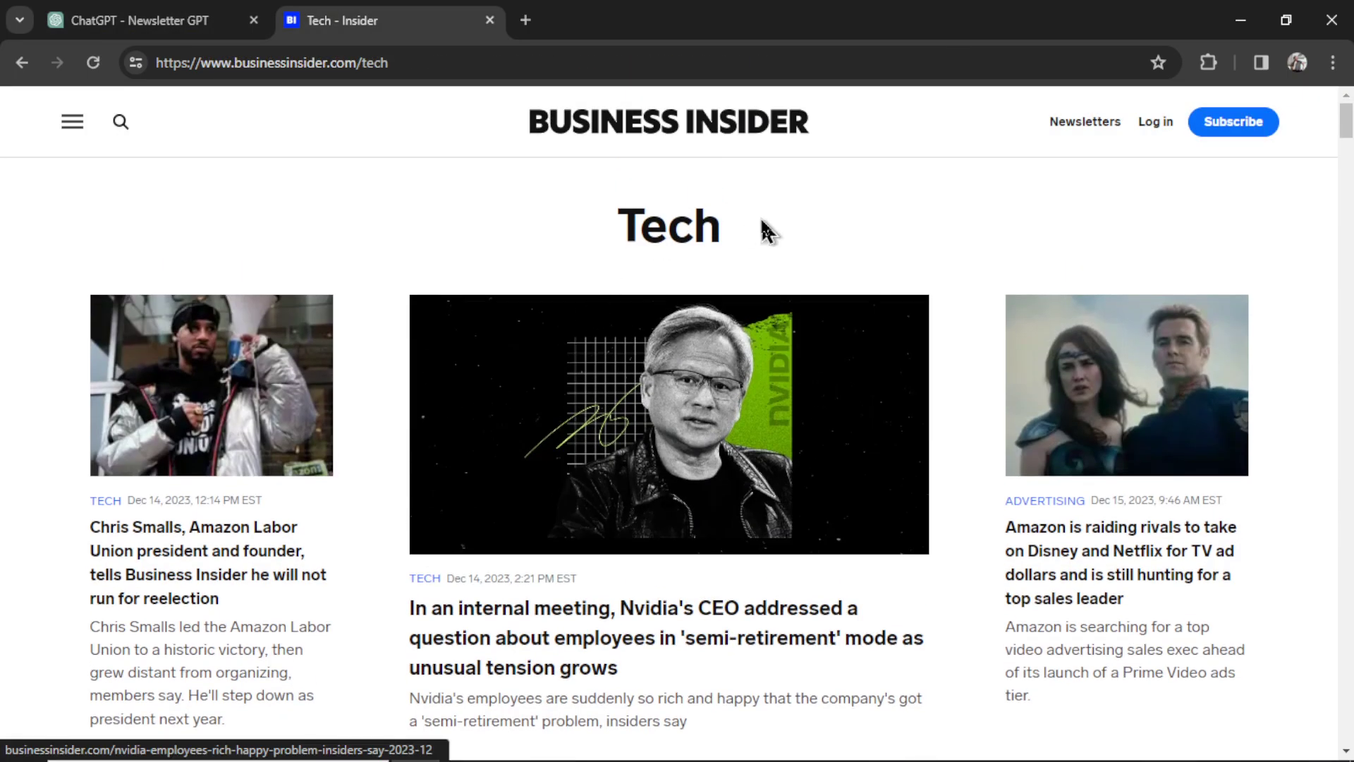
Step: Open Business Insider's 'How to use Grok' article in a new tab and select its body text
scroll(332, 324, down, 5)
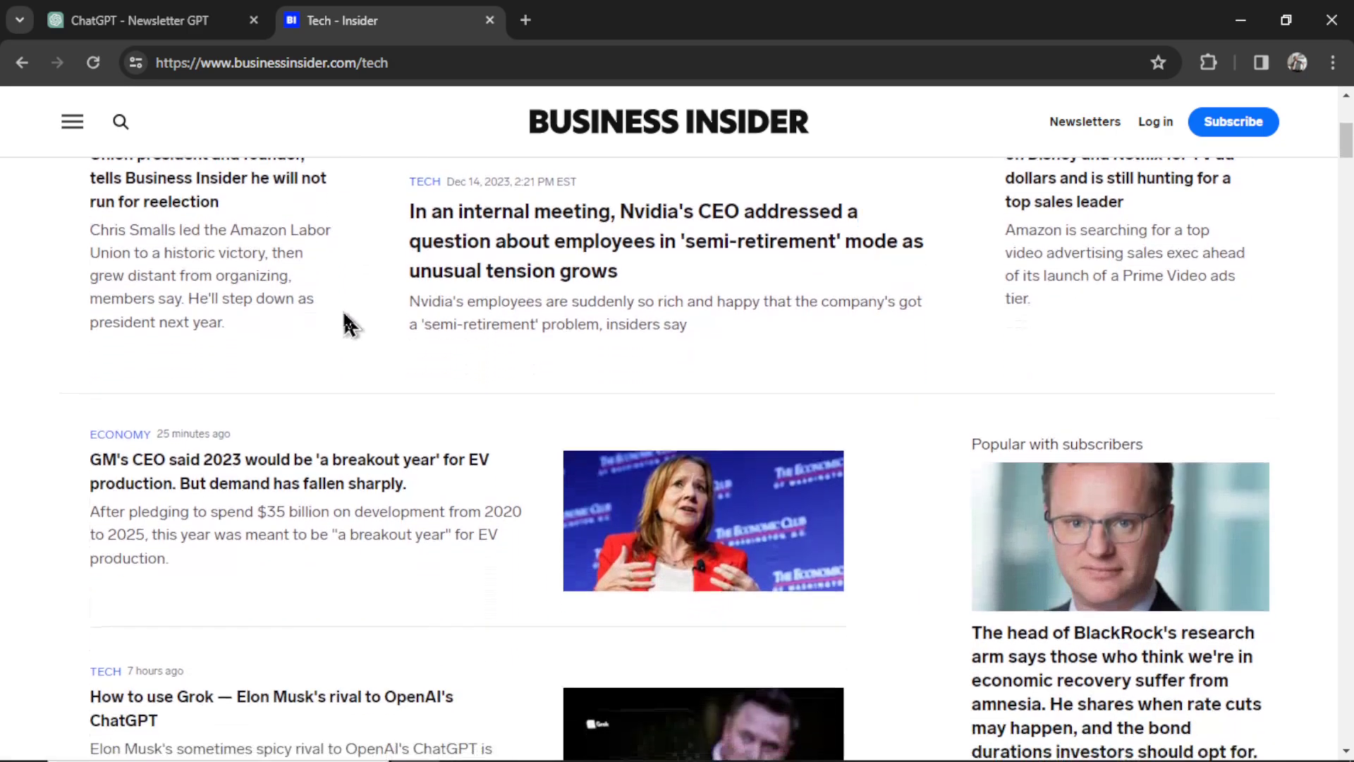
scroll(603, 300, down, 6)
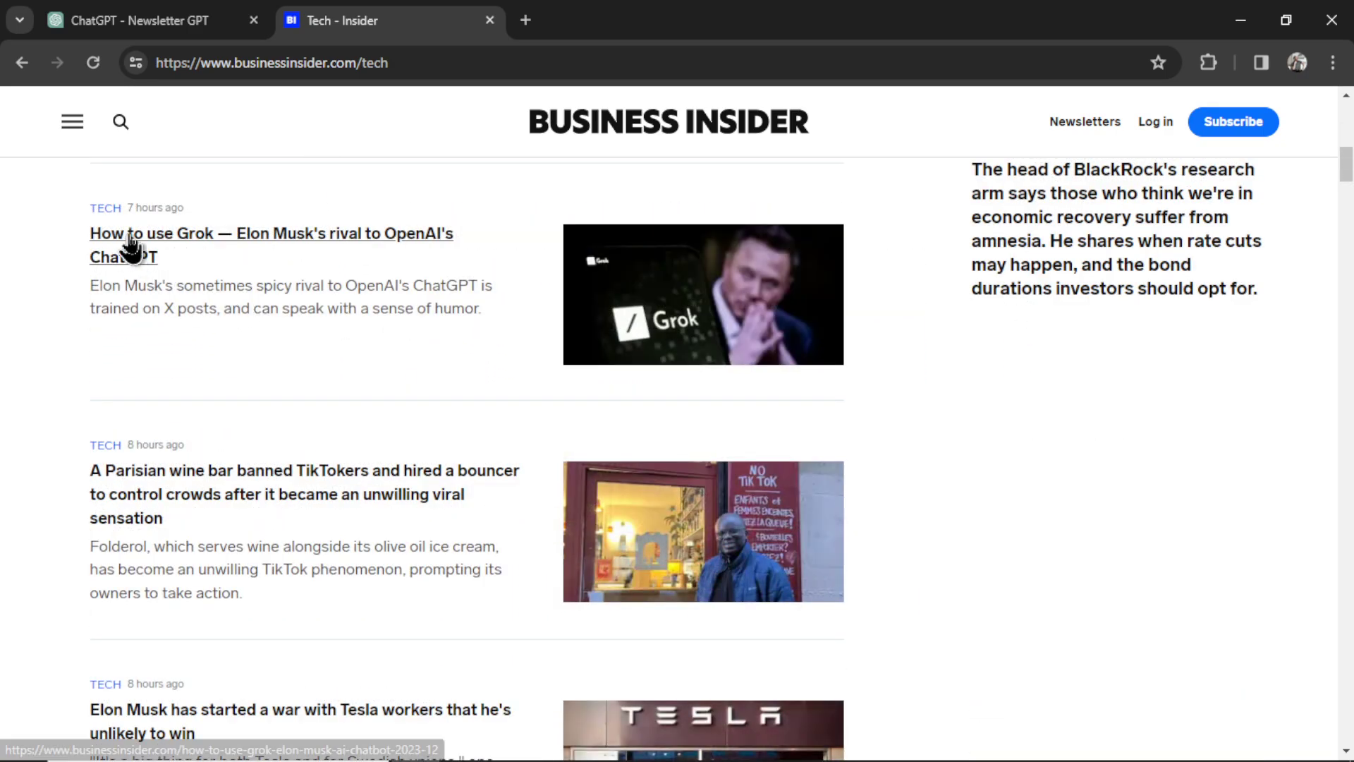
right_click(128, 247)
click(211, 256)
click(595, 21)
drag(111, 392, 659, 455)
Step: Send the Grok article text to Newsletter GPT and note its request for the next article
scroll(658, 454, down, 2)
key(ctrl+c)
key(ctrl+1)
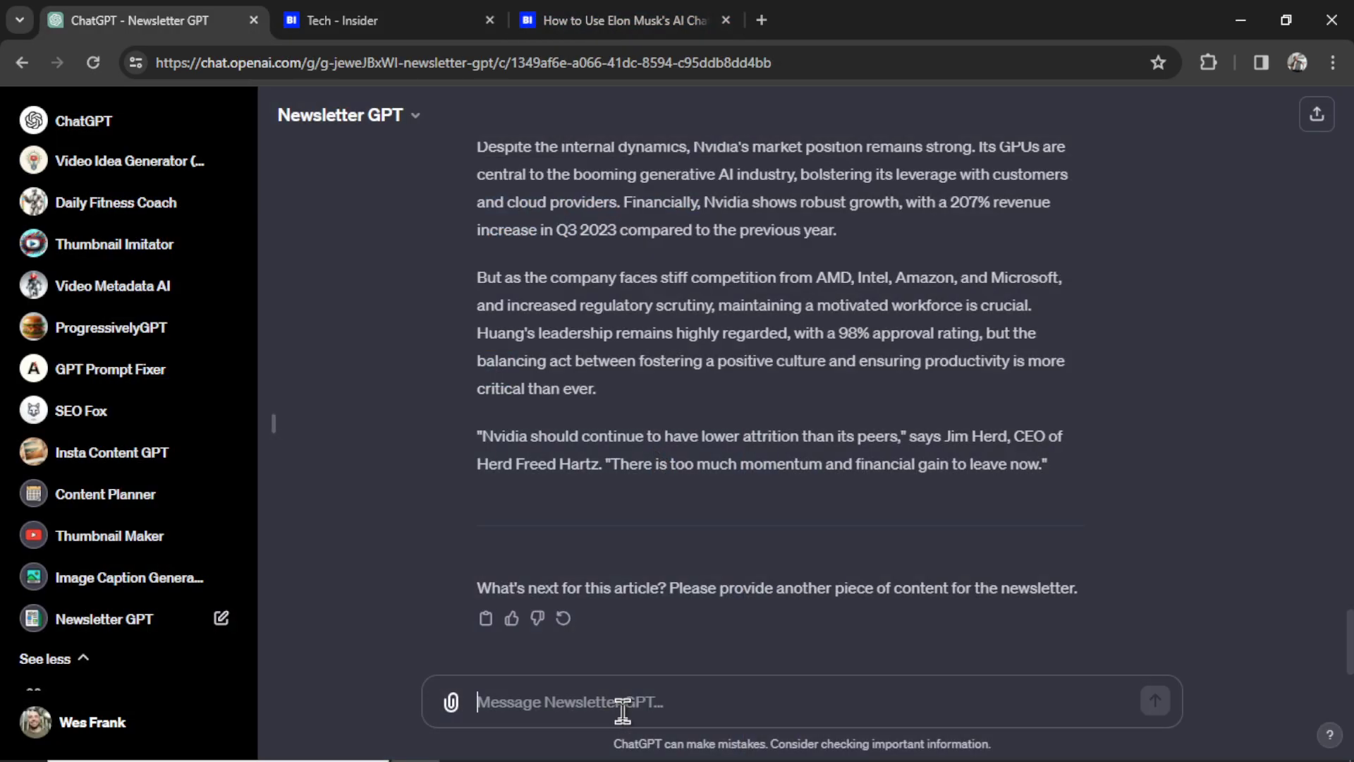
click(621, 702)
key(ctrl+v)
key(Return)
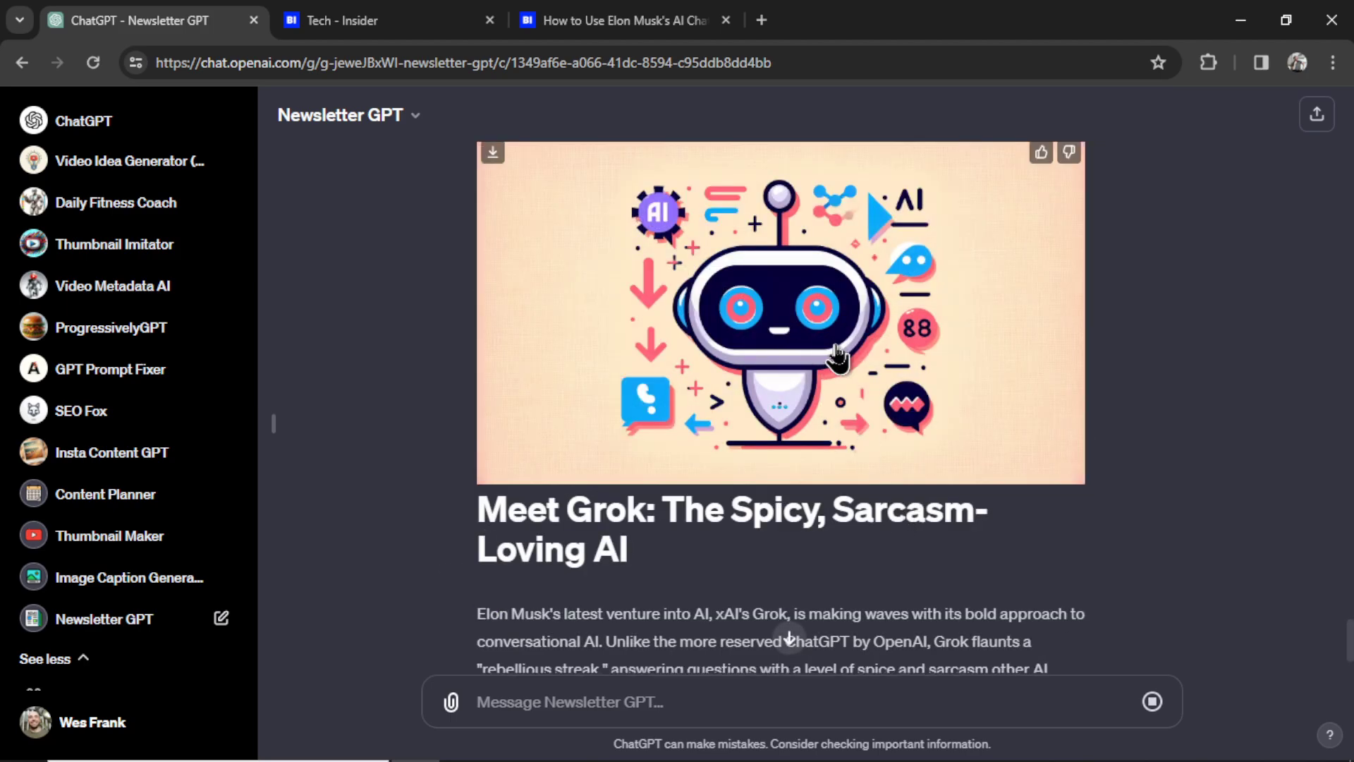
scroll(834, 360, down, 5)
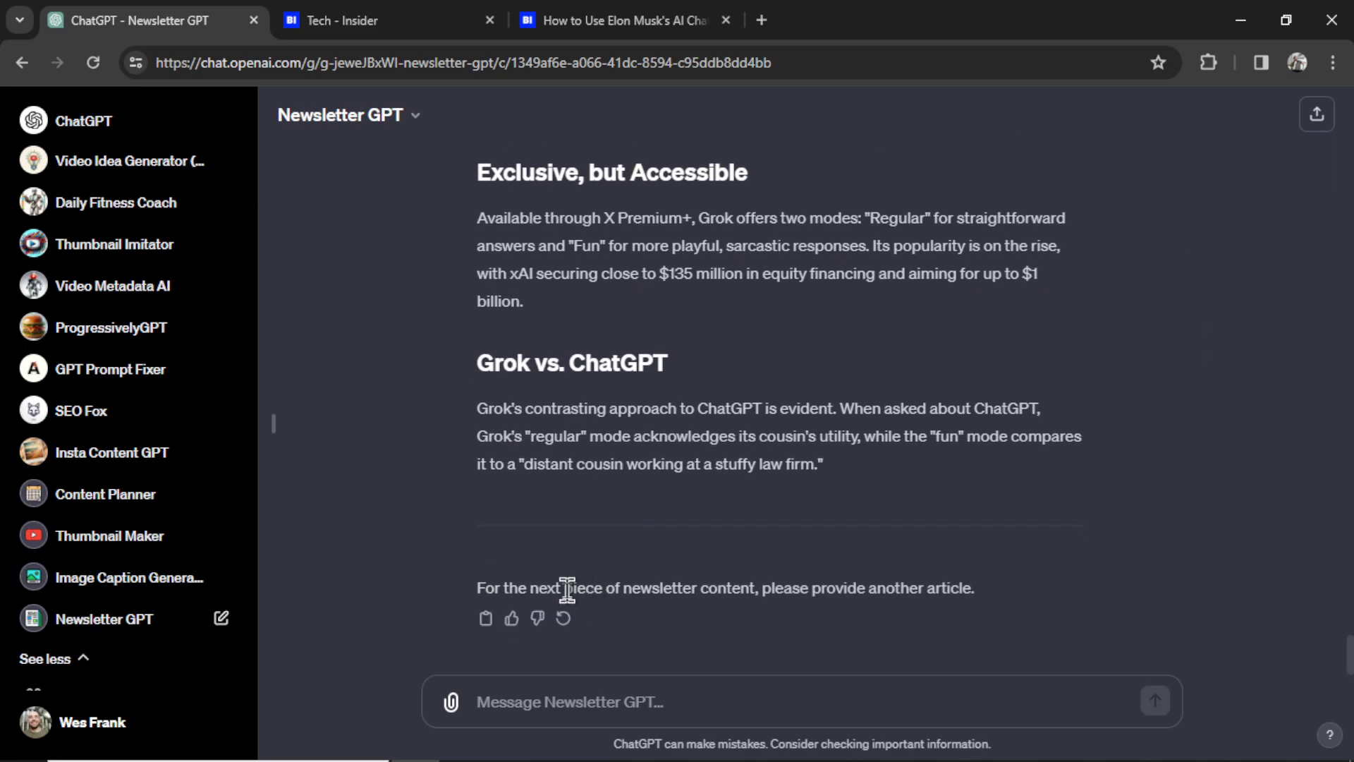
drag(527, 589, 756, 588)
click(834, 586)
Step: Close the Grok tab, open the Google Maps privacy article, and paste its text into the chat
click(725, 20)
click(387, 18)
scroll(877, 395, down, 1)
scroll(876, 395, down, 10)
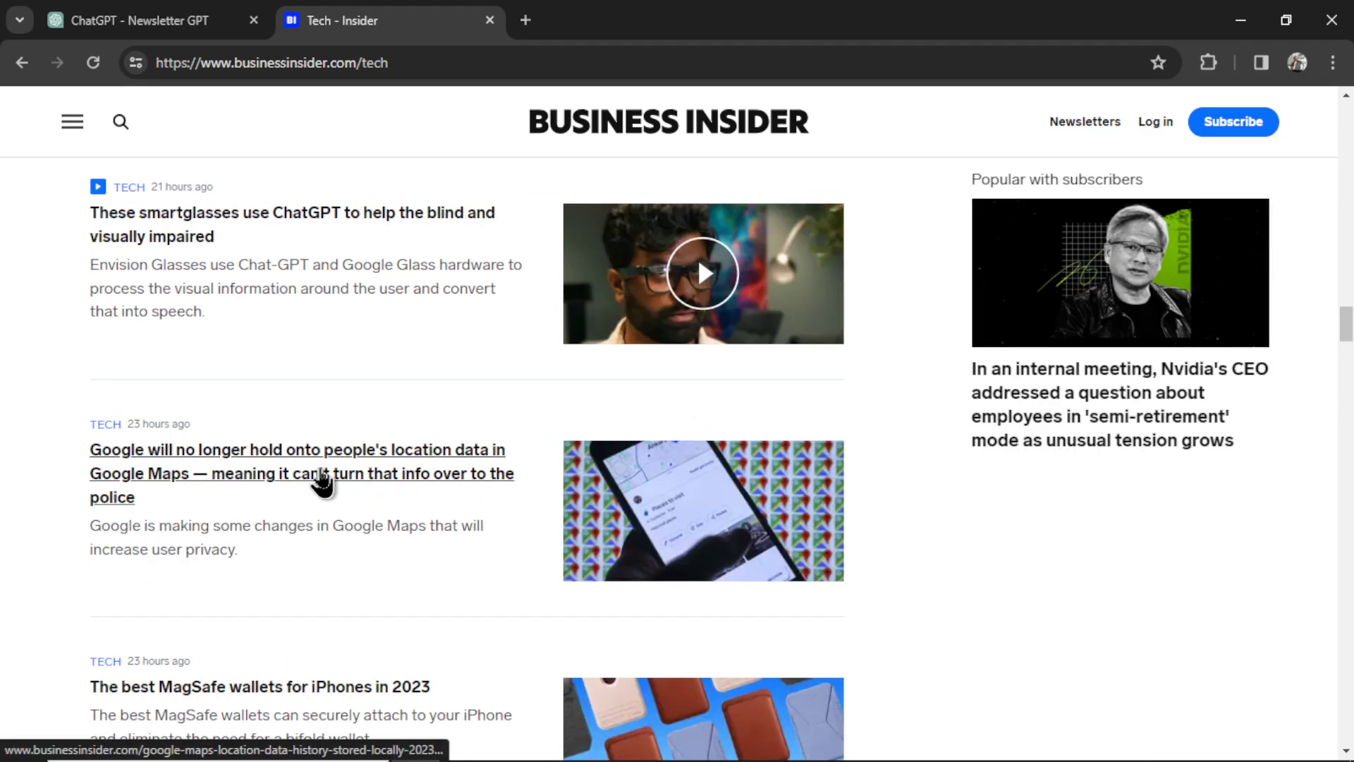
right_click(321, 482)
click(613, 130)
scroll(630, 250, down, 12)
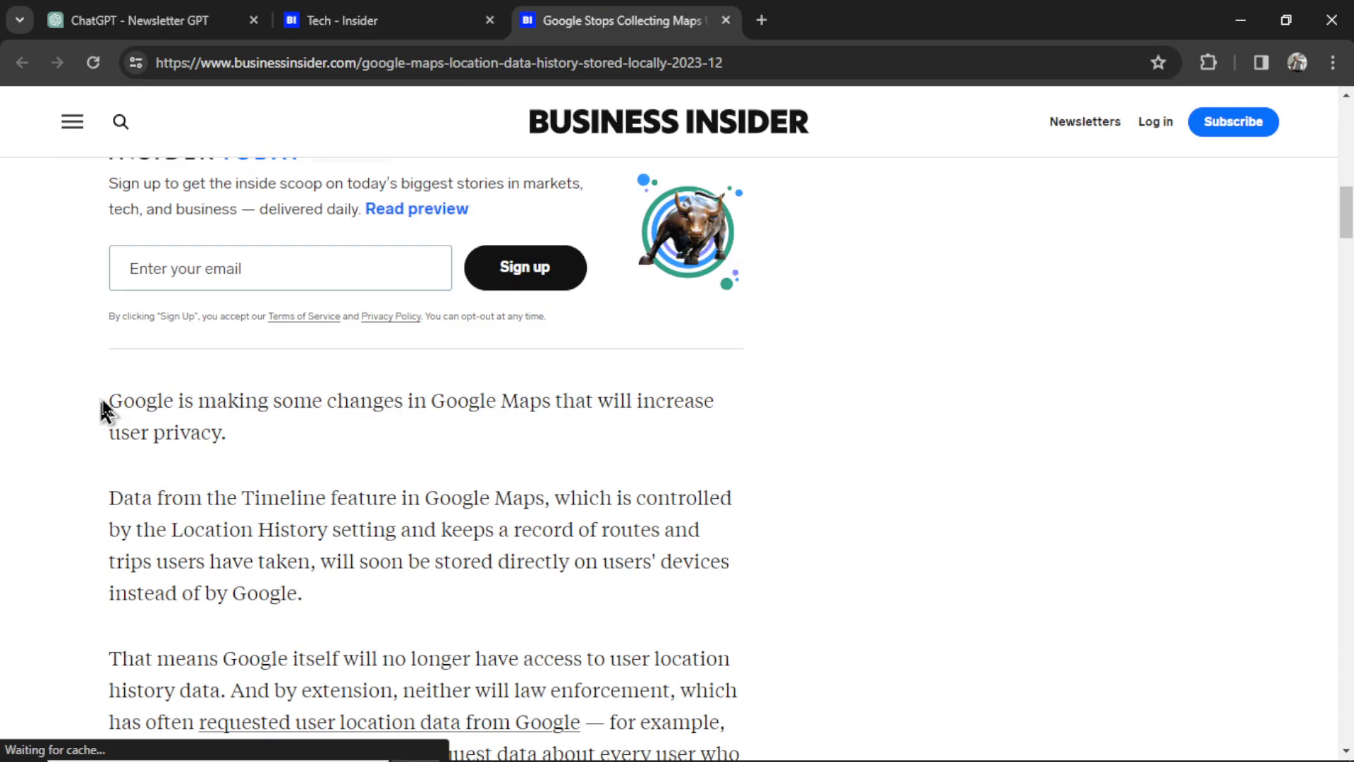
drag(108, 406, 632, 455)
scroll(599, 432, down, 15)
key(ctrl+c)
key(ctrl+1)
key(ctrl+v)
Step: Send the Google Maps text, then review the intro's mentions of Nvidia, Grok and Google Maps
key(Return)
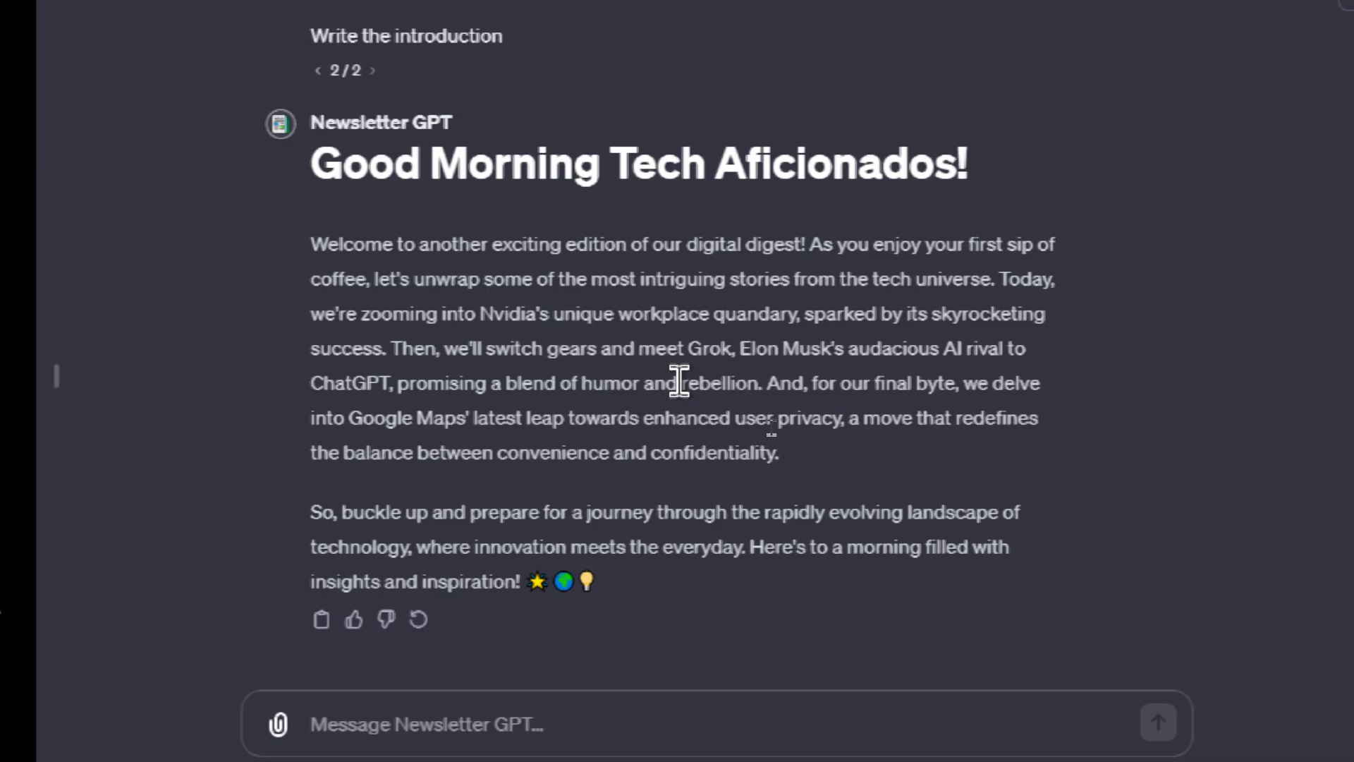
drag(480, 313, 541, 314)
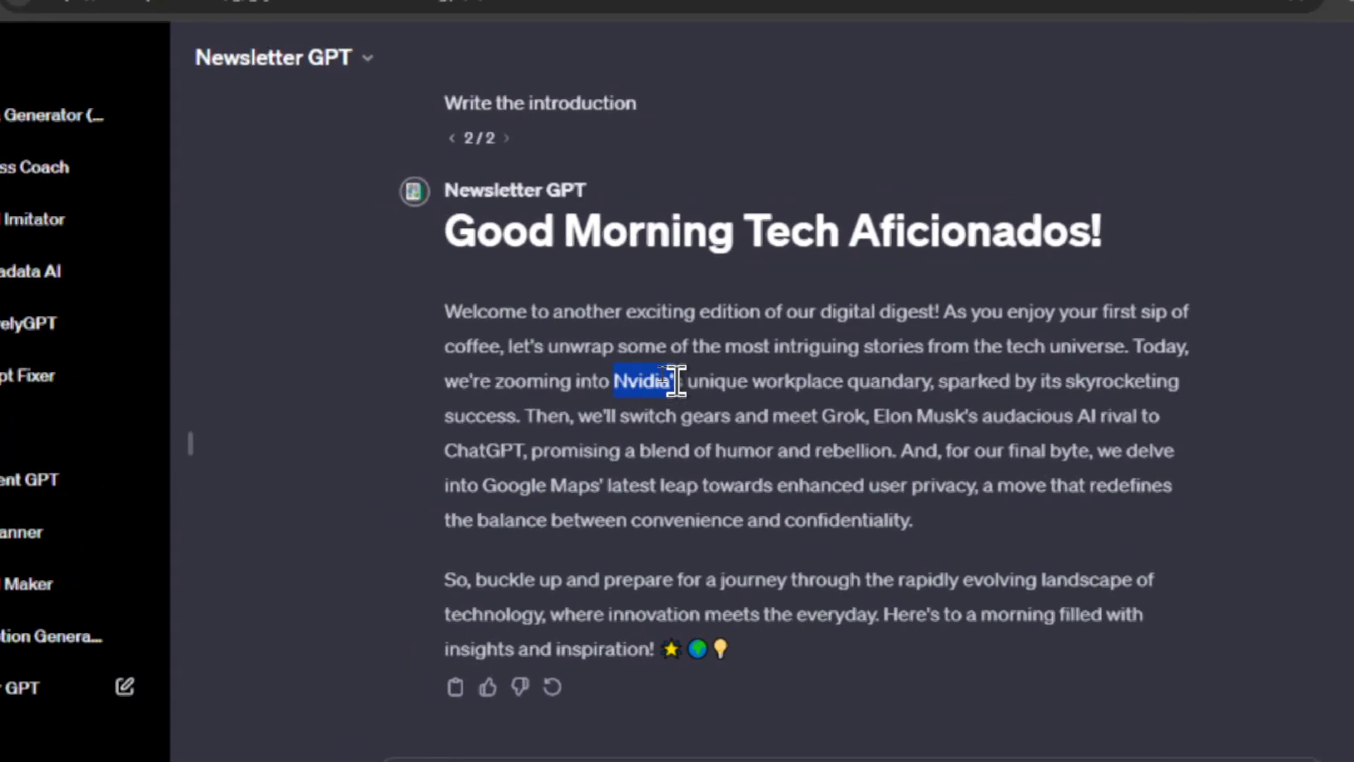
drag(822, 416, 957, 416)
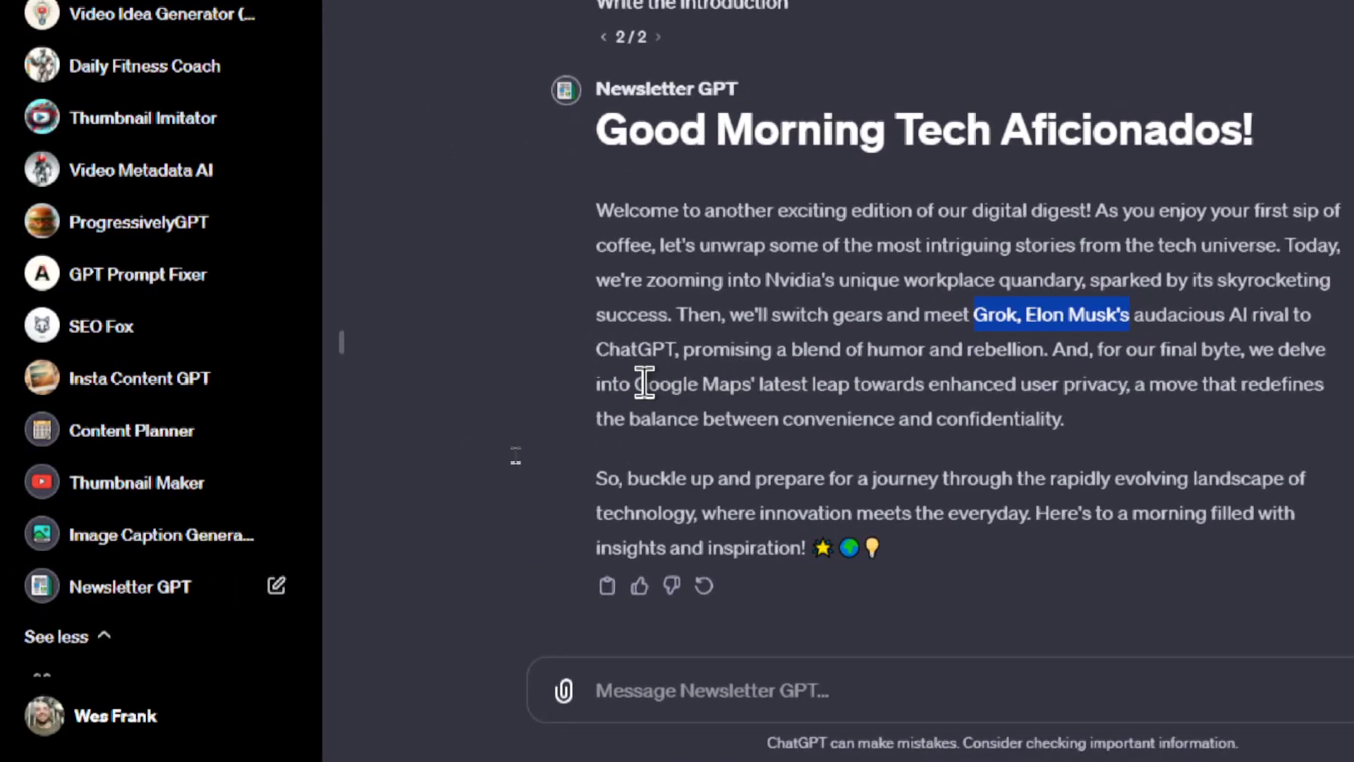
drag(640, 384, 731, 383)
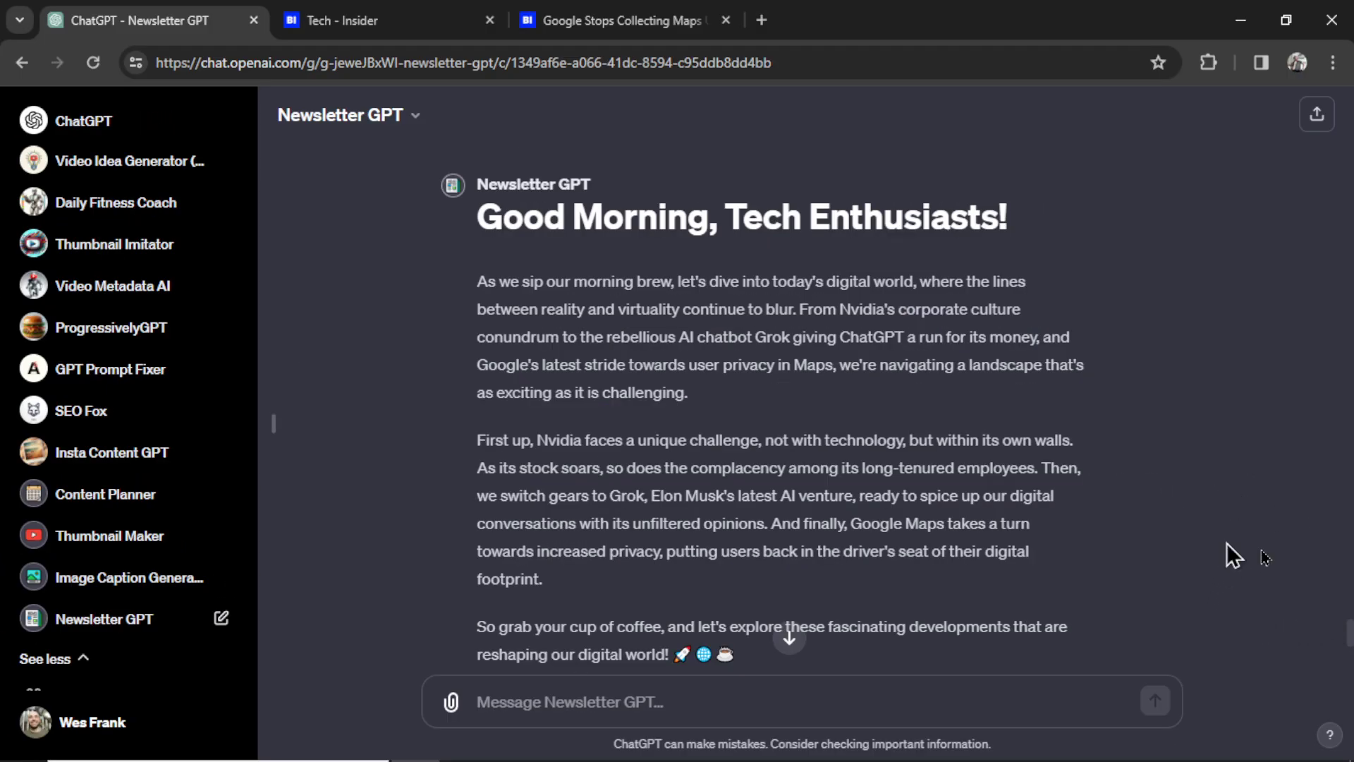
scroll(1346, 646, down, 15)
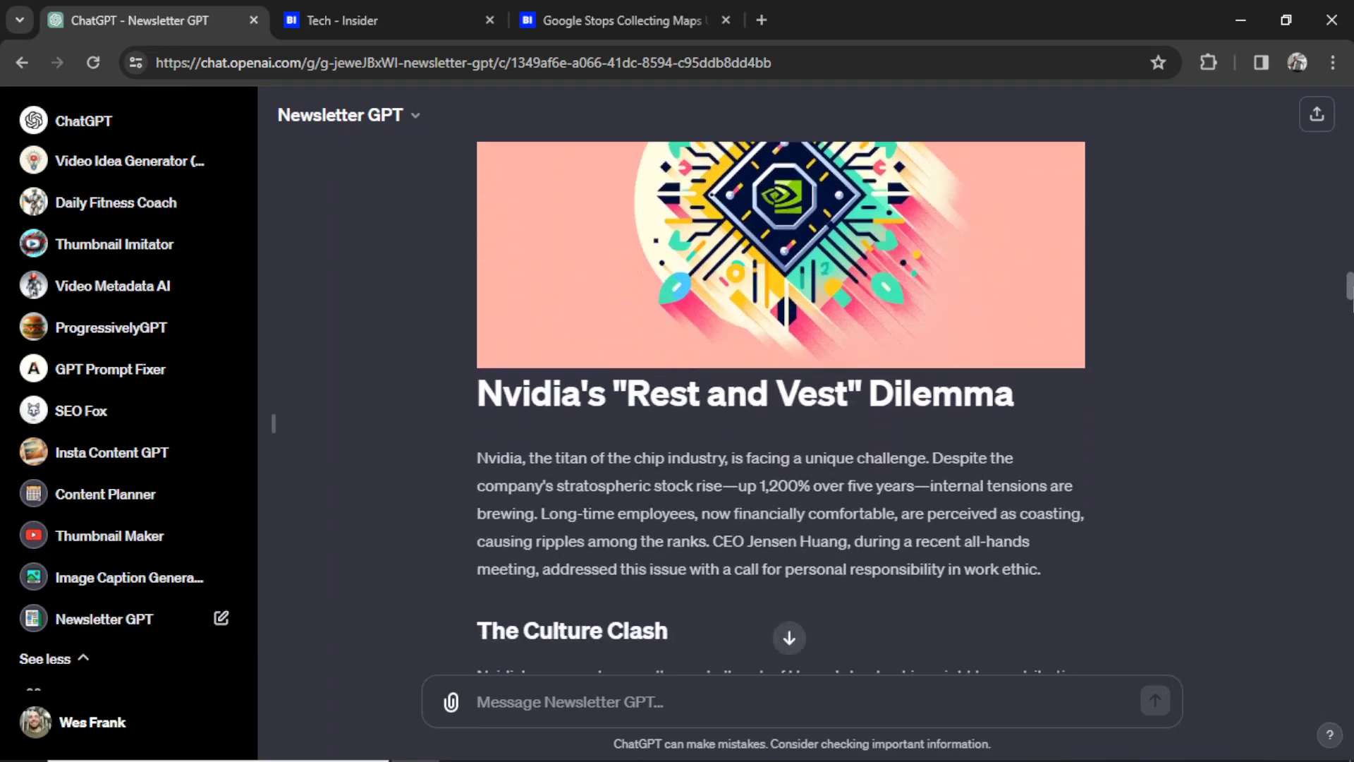
scroll(1347, 646, down, 20)
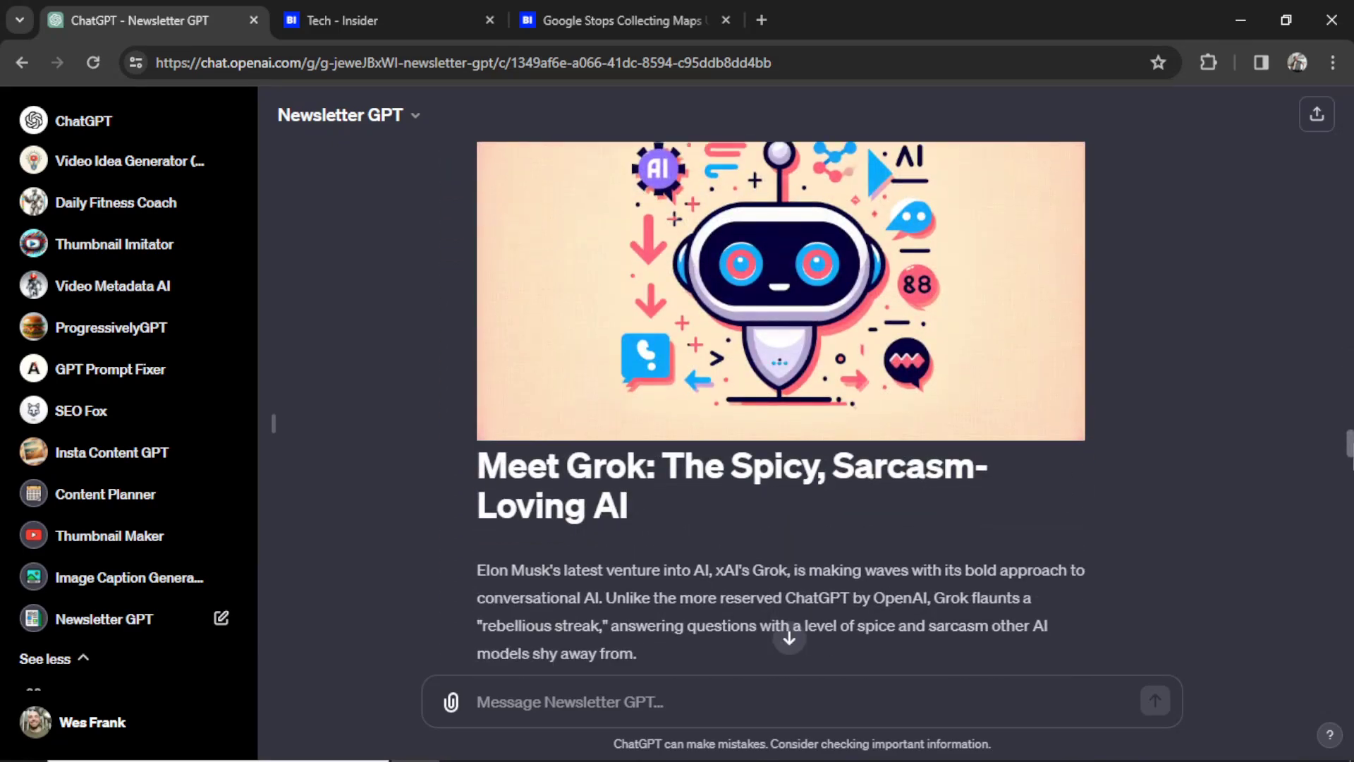
scroll(1347, 645, down, 15)
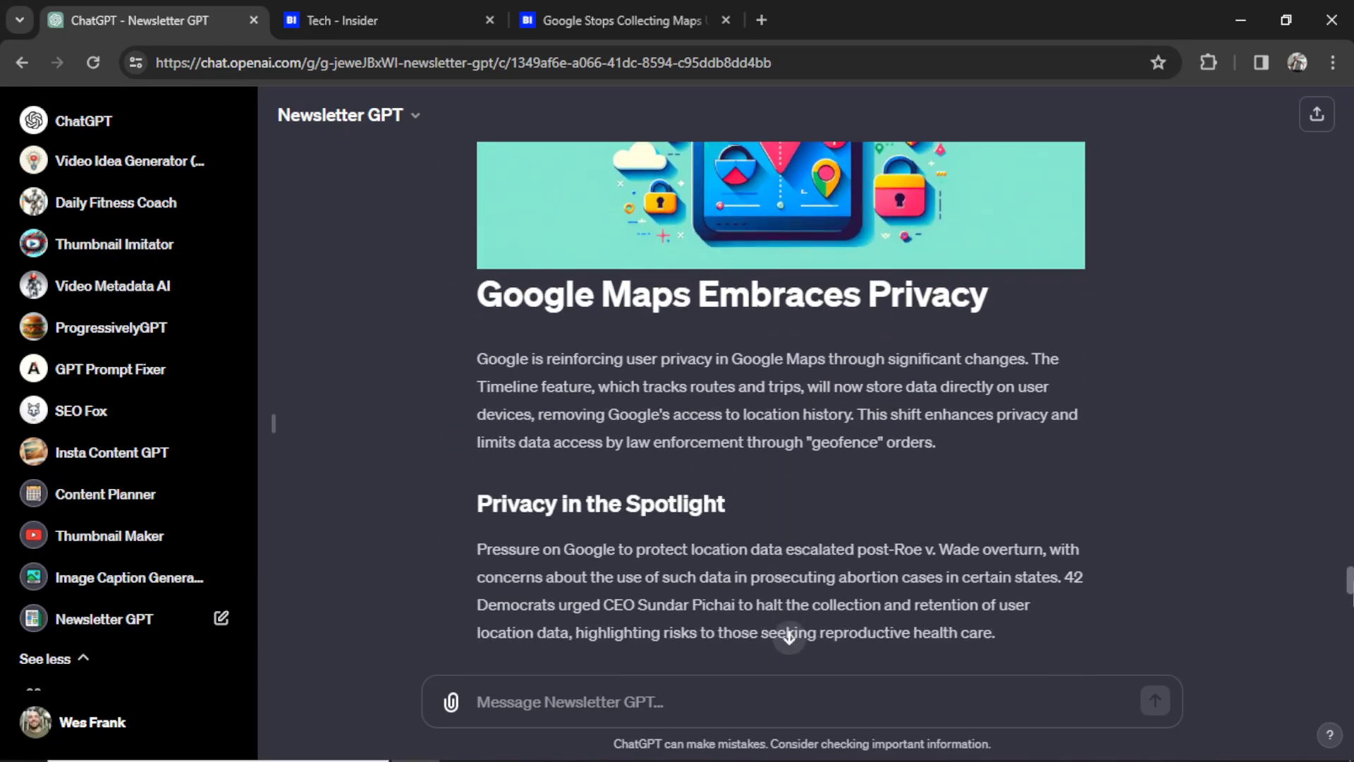
scroll(1222, 290, up, 15)
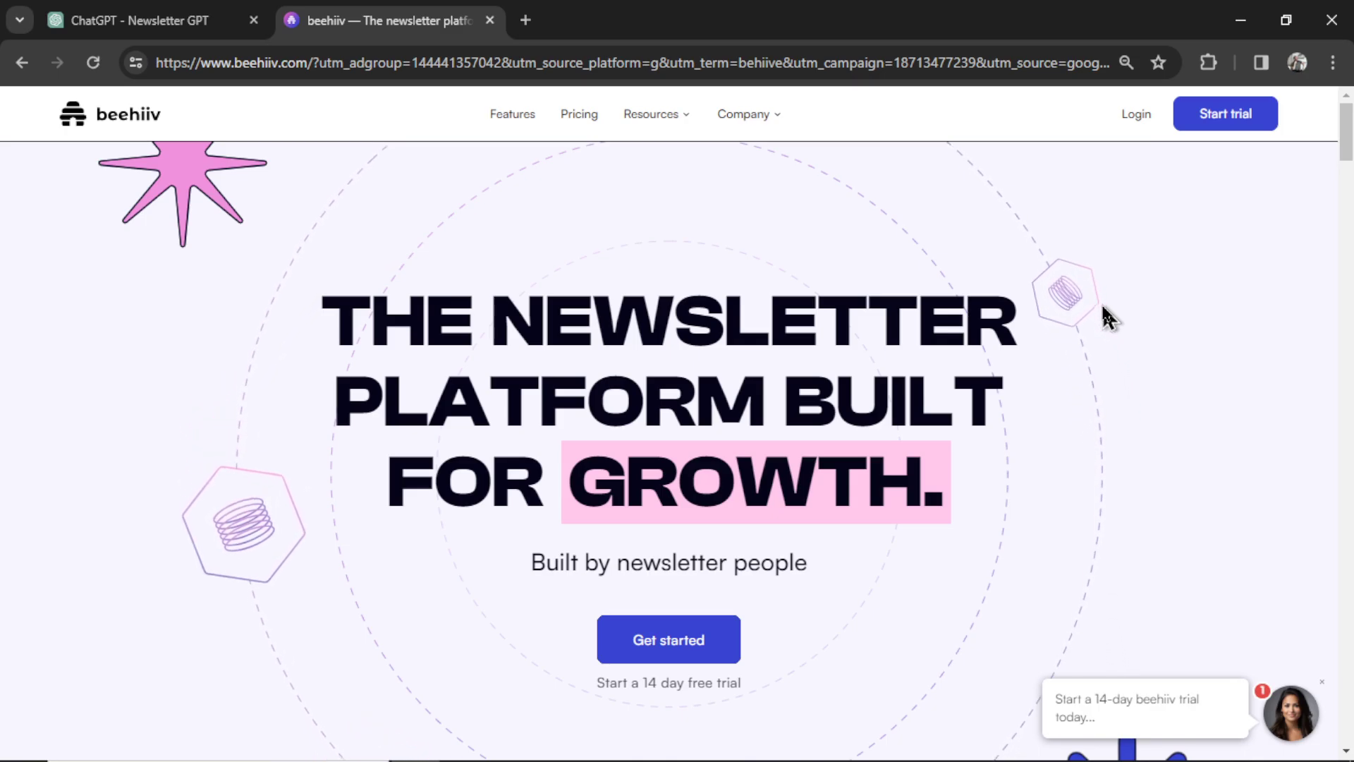
Step: Open beehiiv's pricing plans and note the Launch plan's 2,500-subscriber limit
click(579, 114)
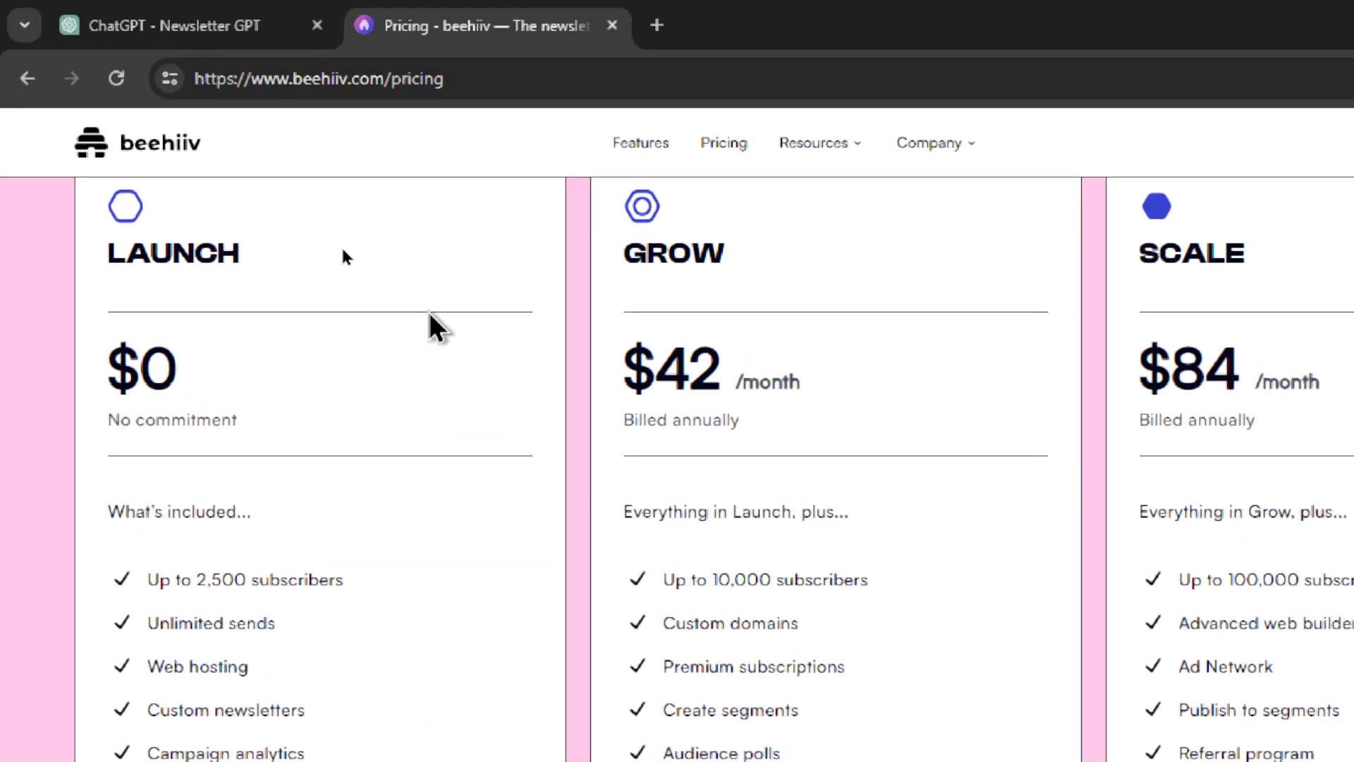
scroll(211, 342, down, 3)
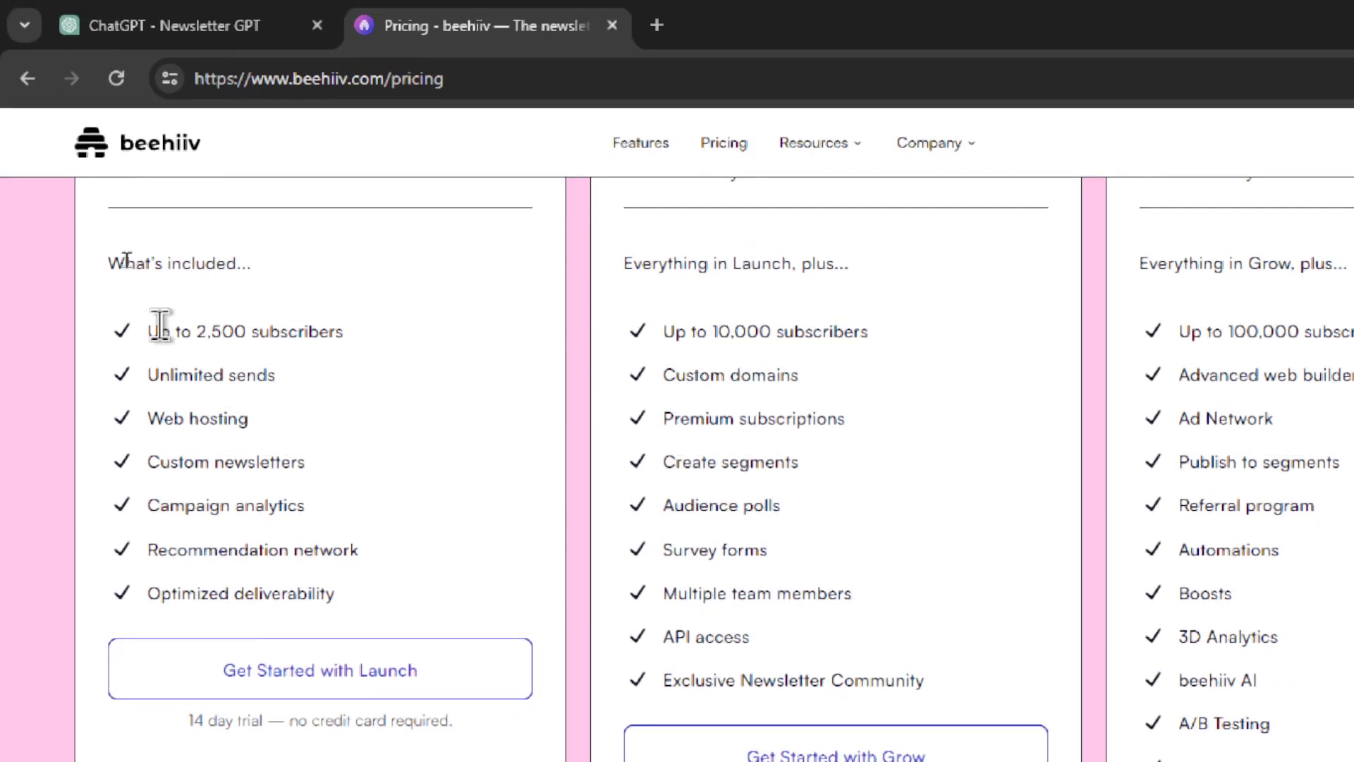
drag(150, 332, 351, 330)
scroll(351, 330, down, 1)
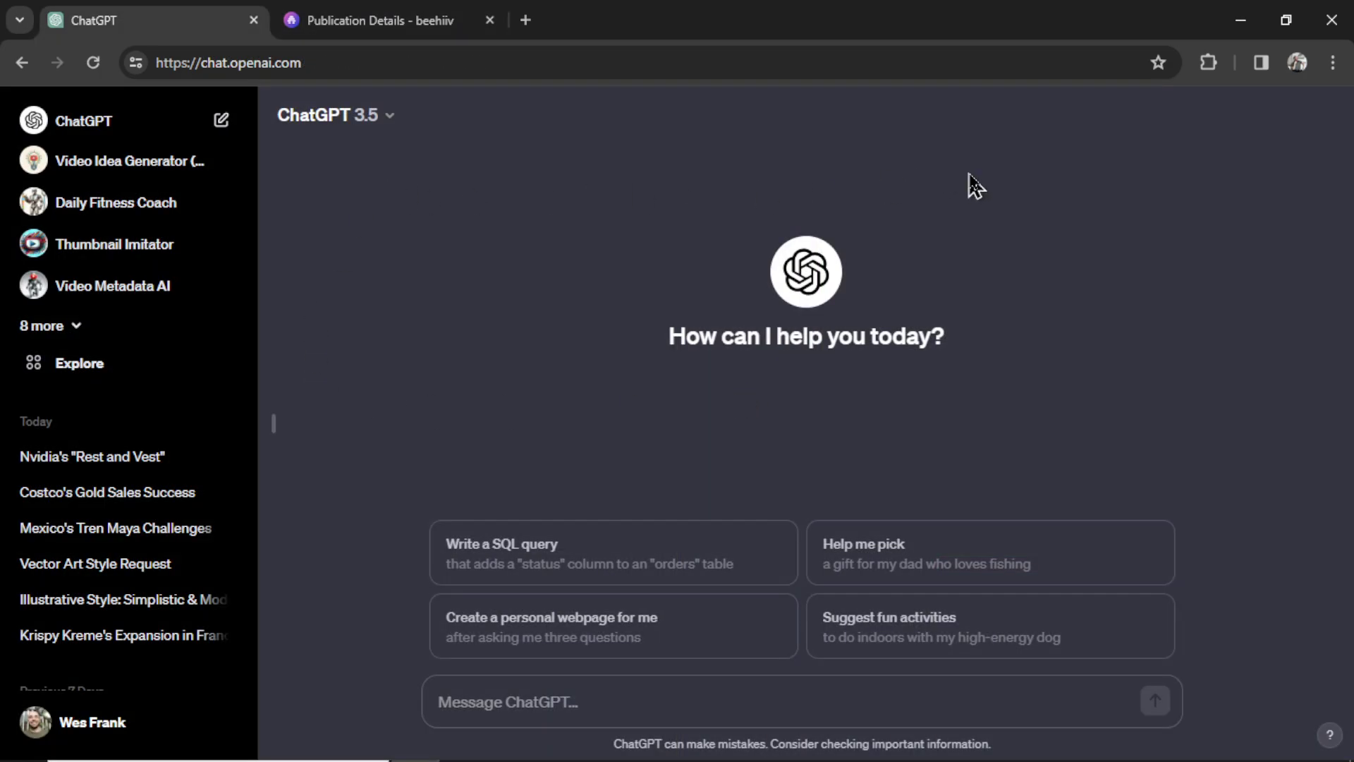
Step: Ask ChatGPT for 20 tech newsletter names and select 'Wired Watch' from the list
click(599, 688)
text(Give me 20 names for a tech newsletter)
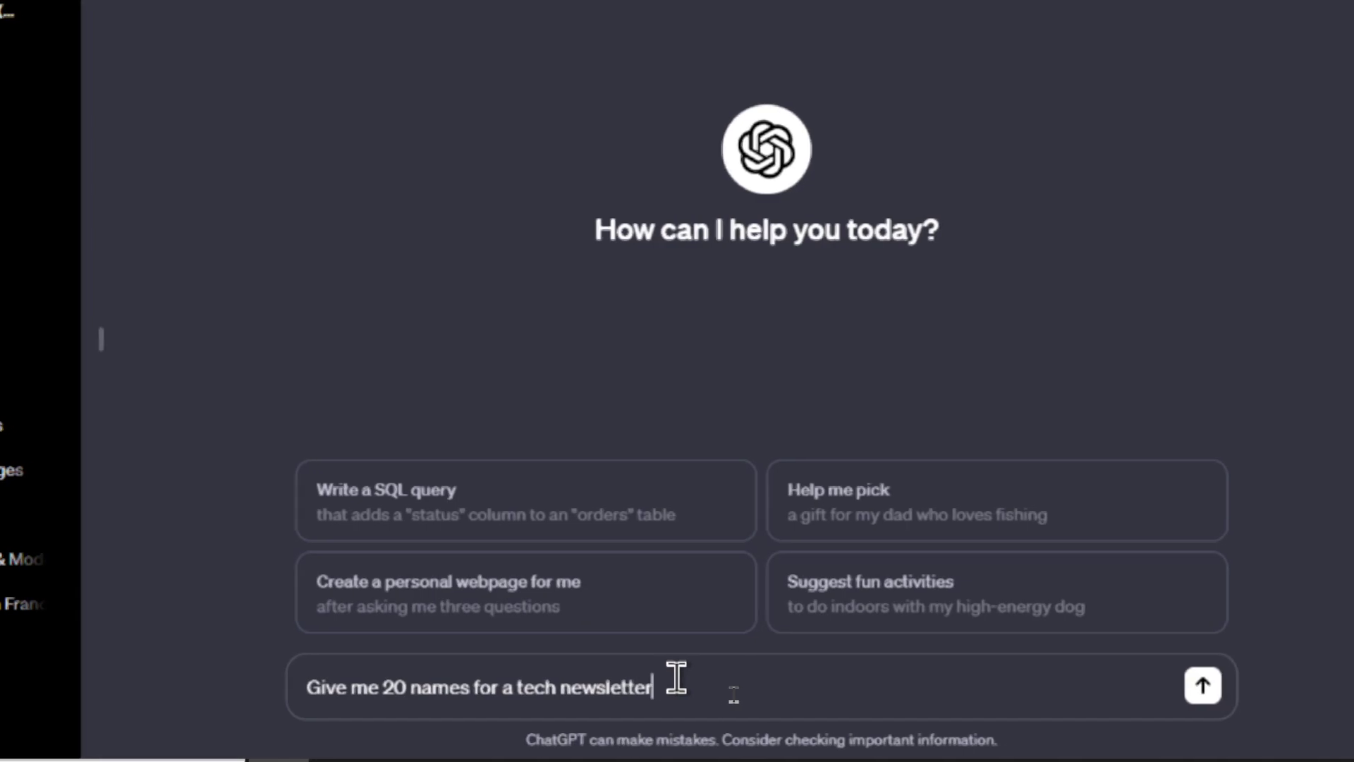
key(Return)
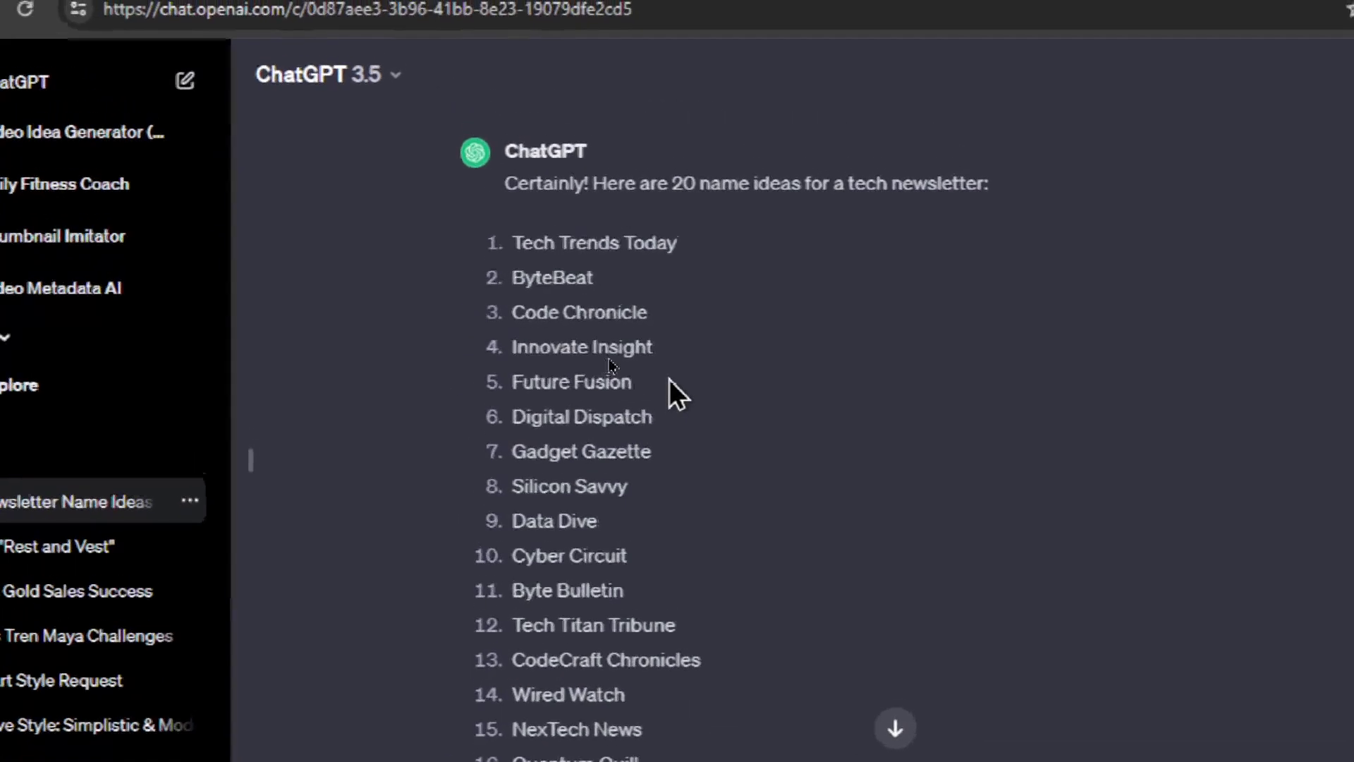
scroll(670, 380, down, 2)
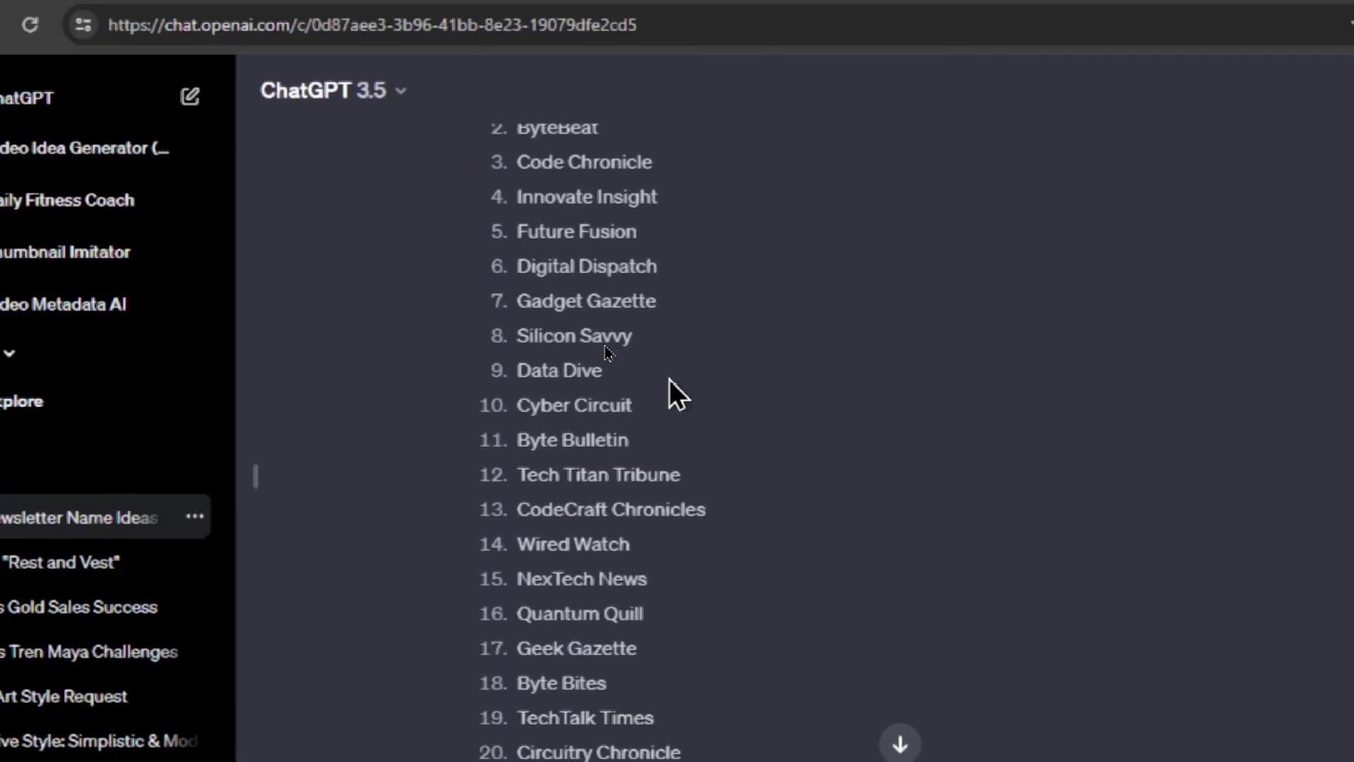
scroll(670, 379, down, 2)
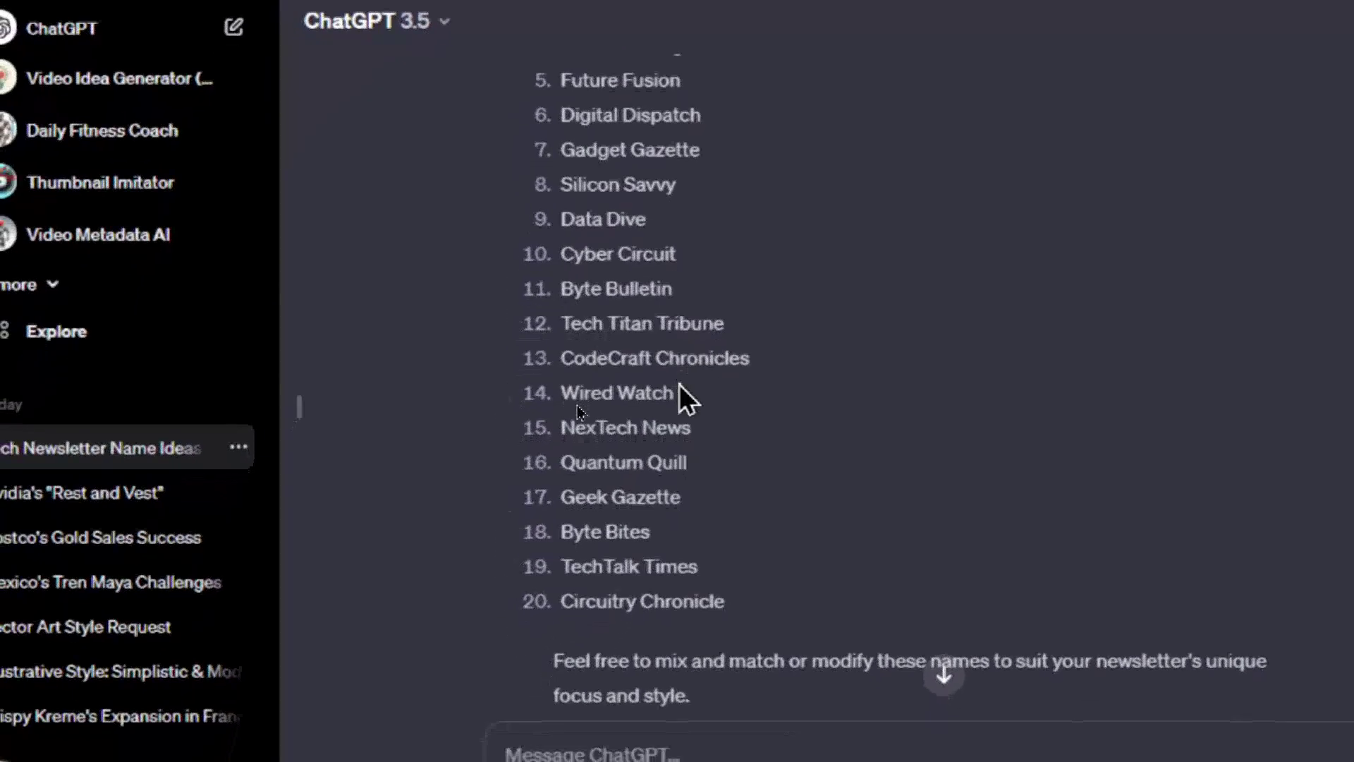
drag(679, 388, 575, 393)
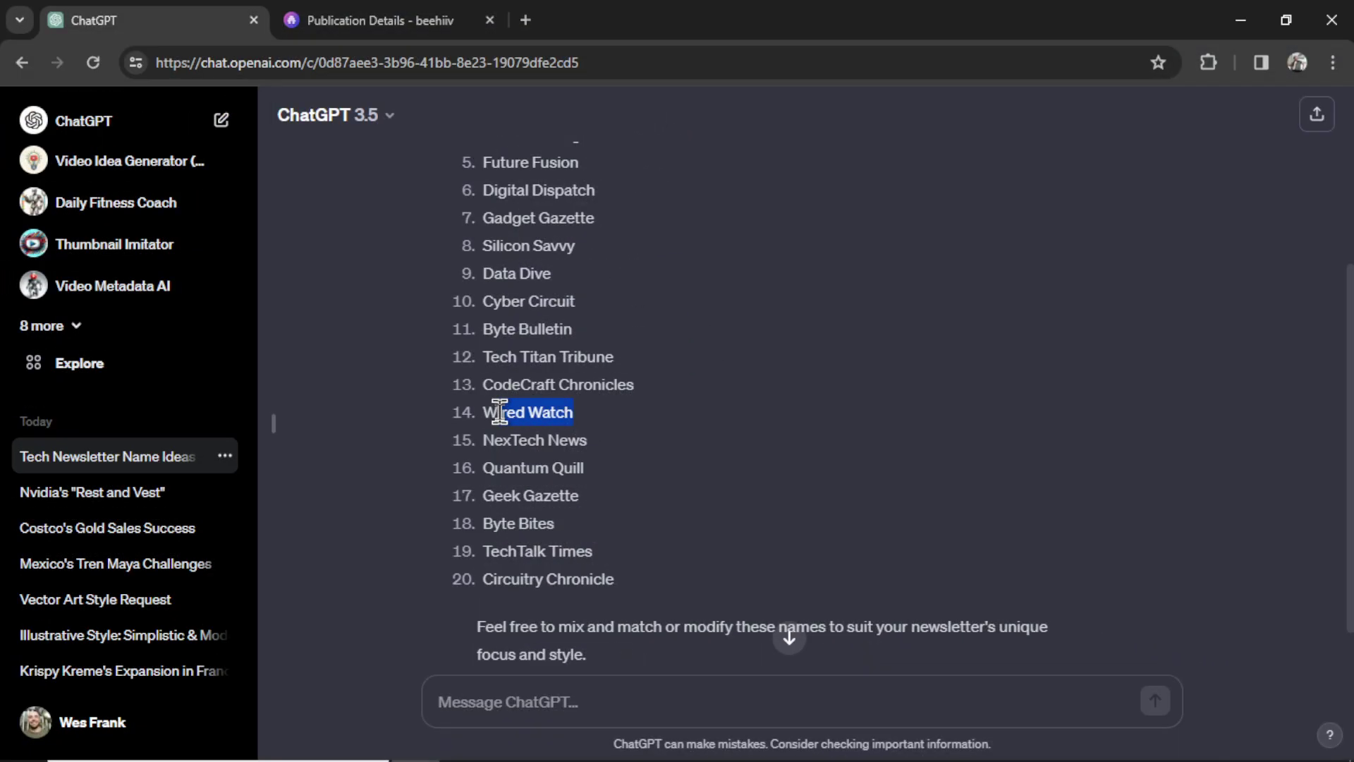
Step: Enter Wired Watch as the newsletter name and Wired-Watch as the subdomain
click(367, 20)
click(408, 367)
text(Wired Watch)
click(454, 455)
key(ctrl+a)
text(Wired Watch)
click(505, 432)
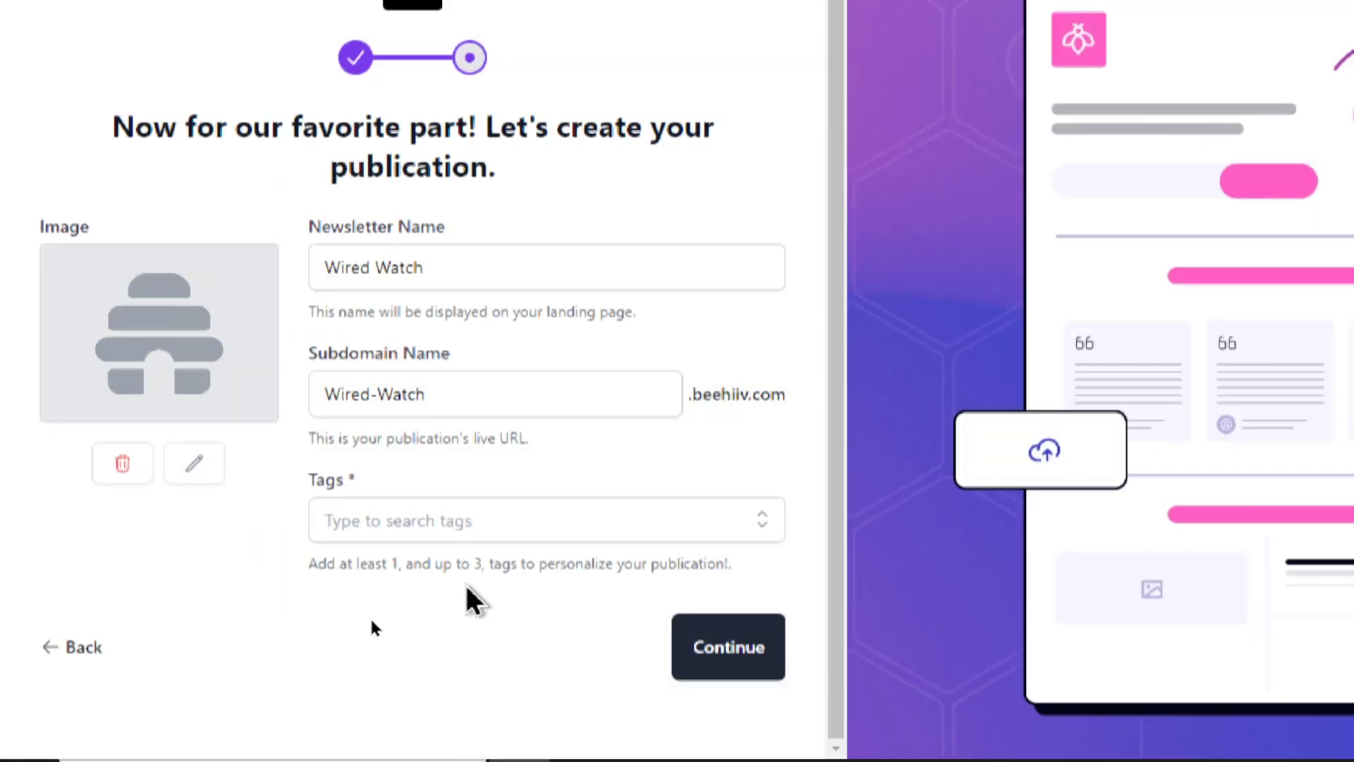
Step: Search the publication tags field for a Technology tag
click(384, 570)
Step: Tag the publication Technology and download DALL·E's round black-and-white logo
text(tec)
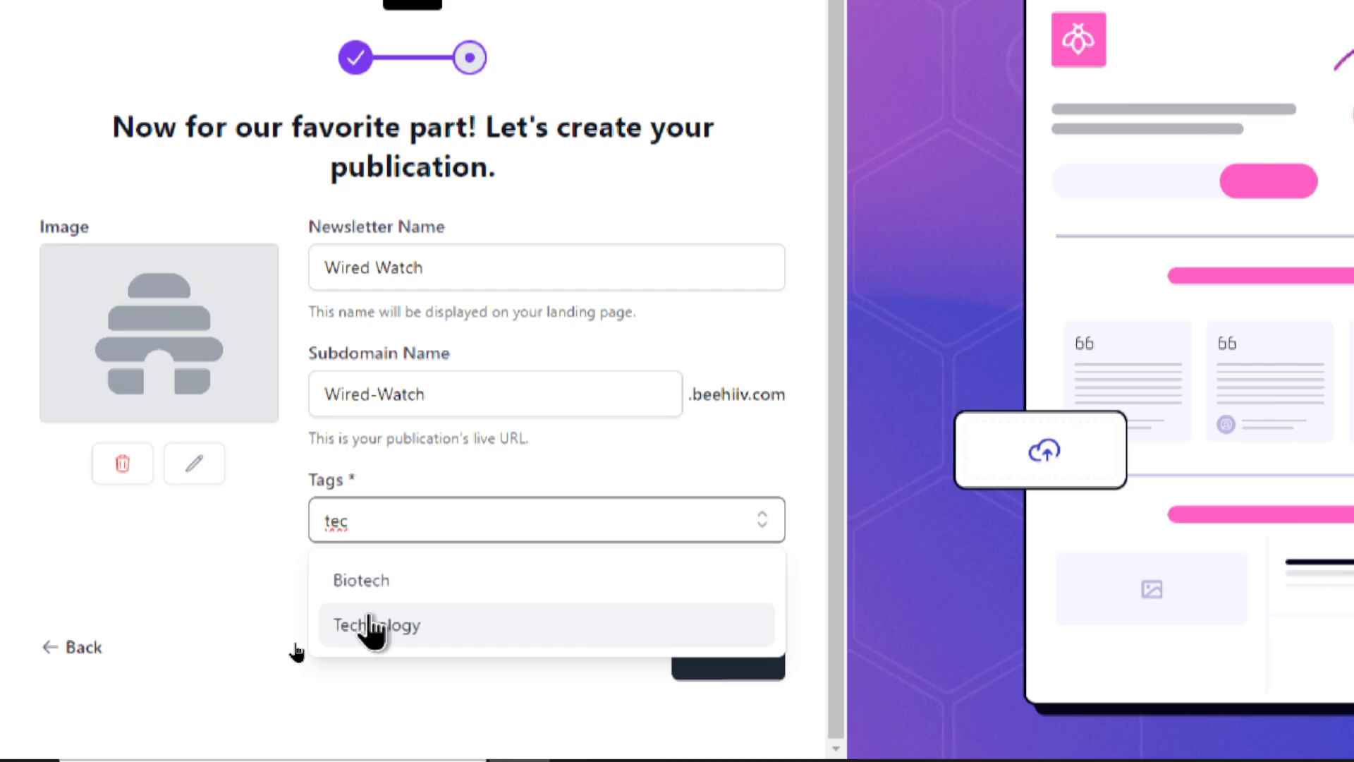
click(366, 628)
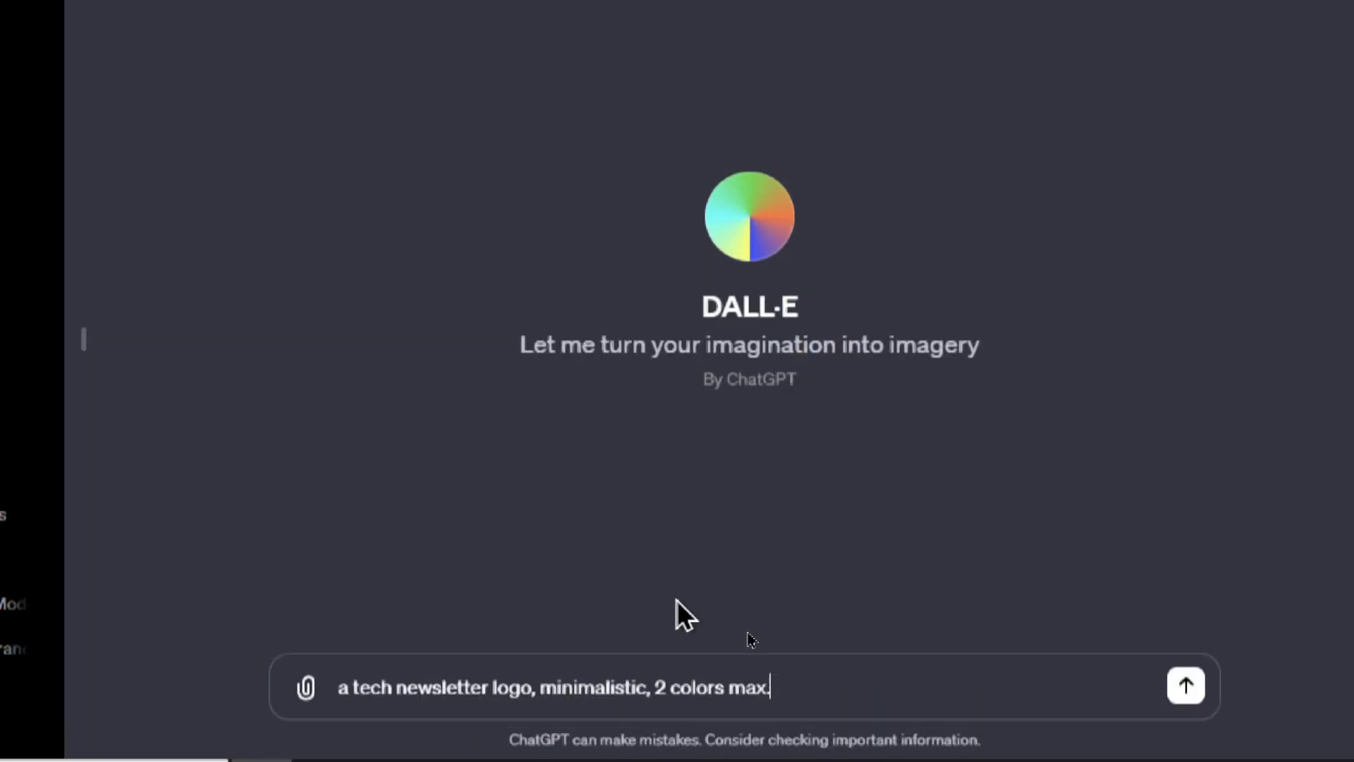
text(.)
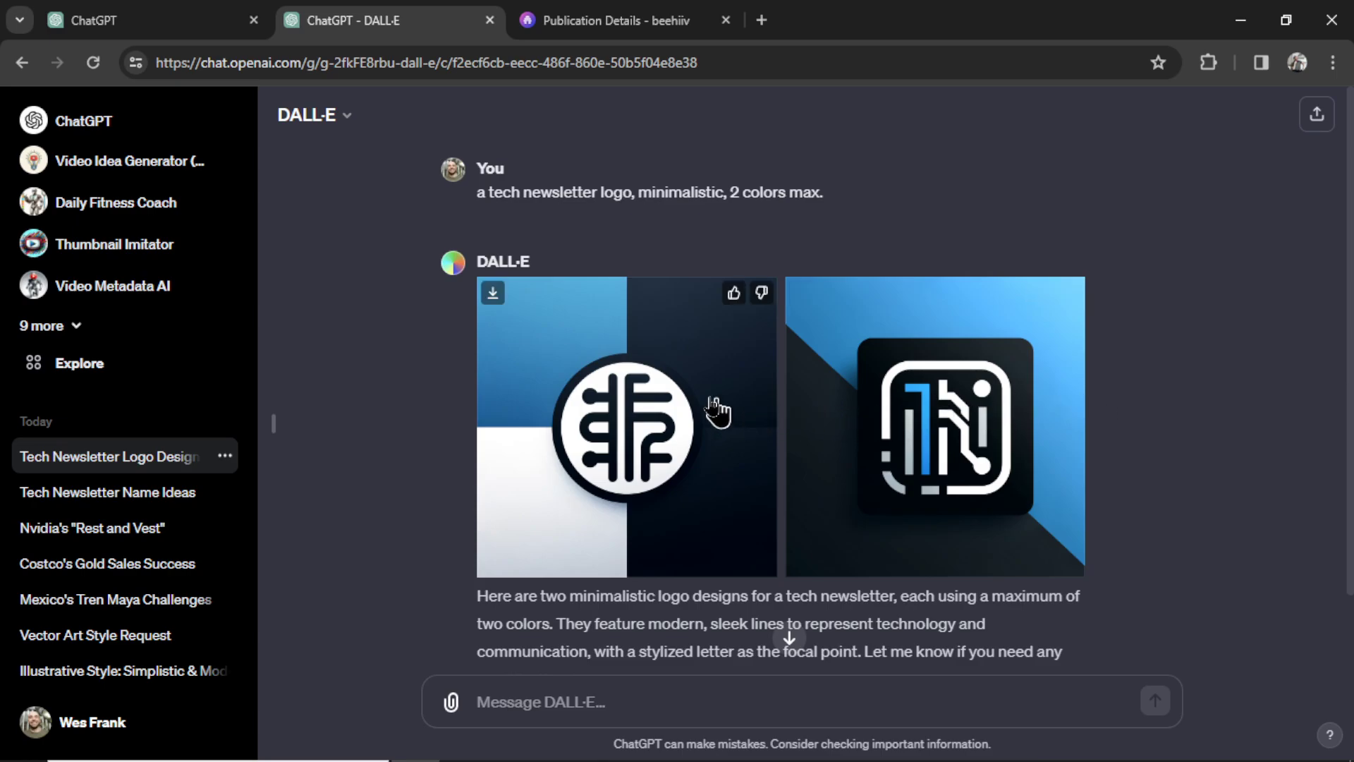
click(492, 292)
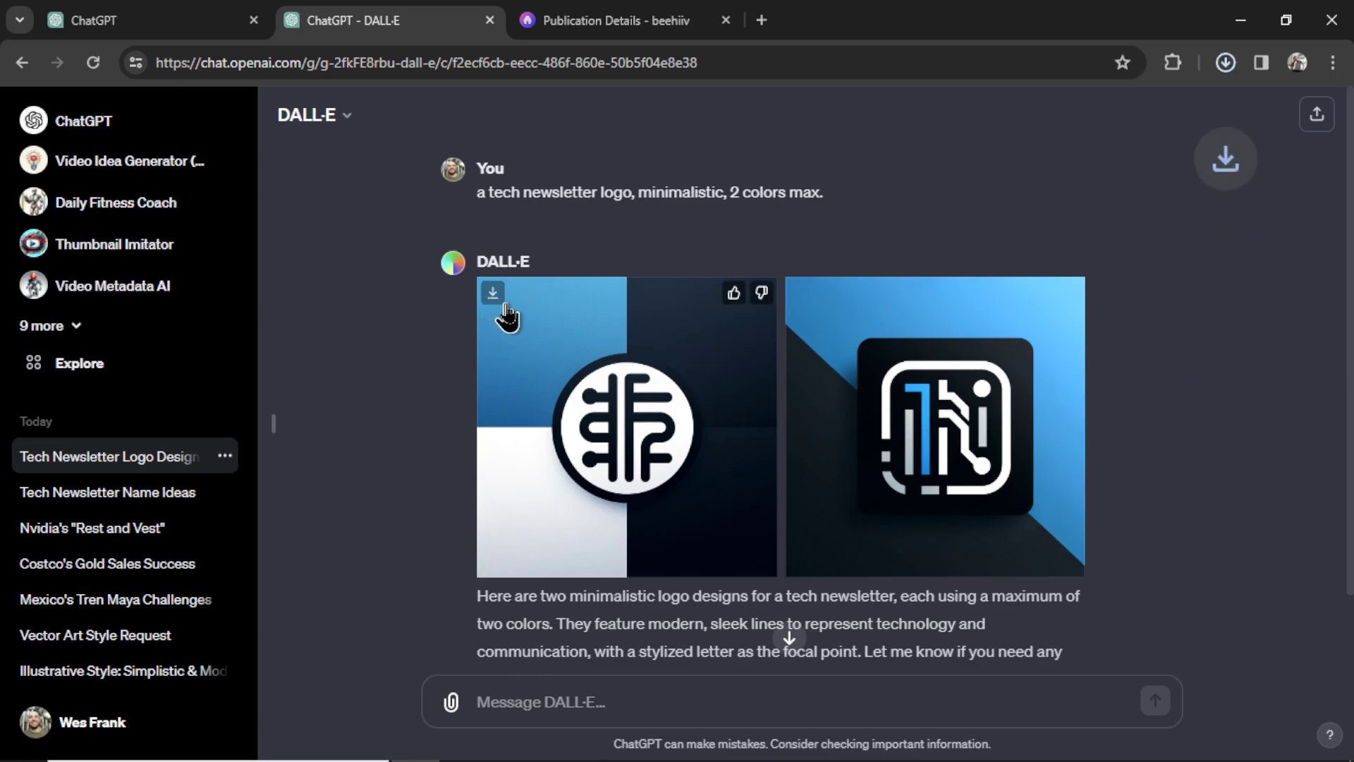
click(606, 19)
Step: Drop the downloaded logo in as the Wired Watch image, clear the leftover tag search, and continue
drag(133, 428, 182, 399)
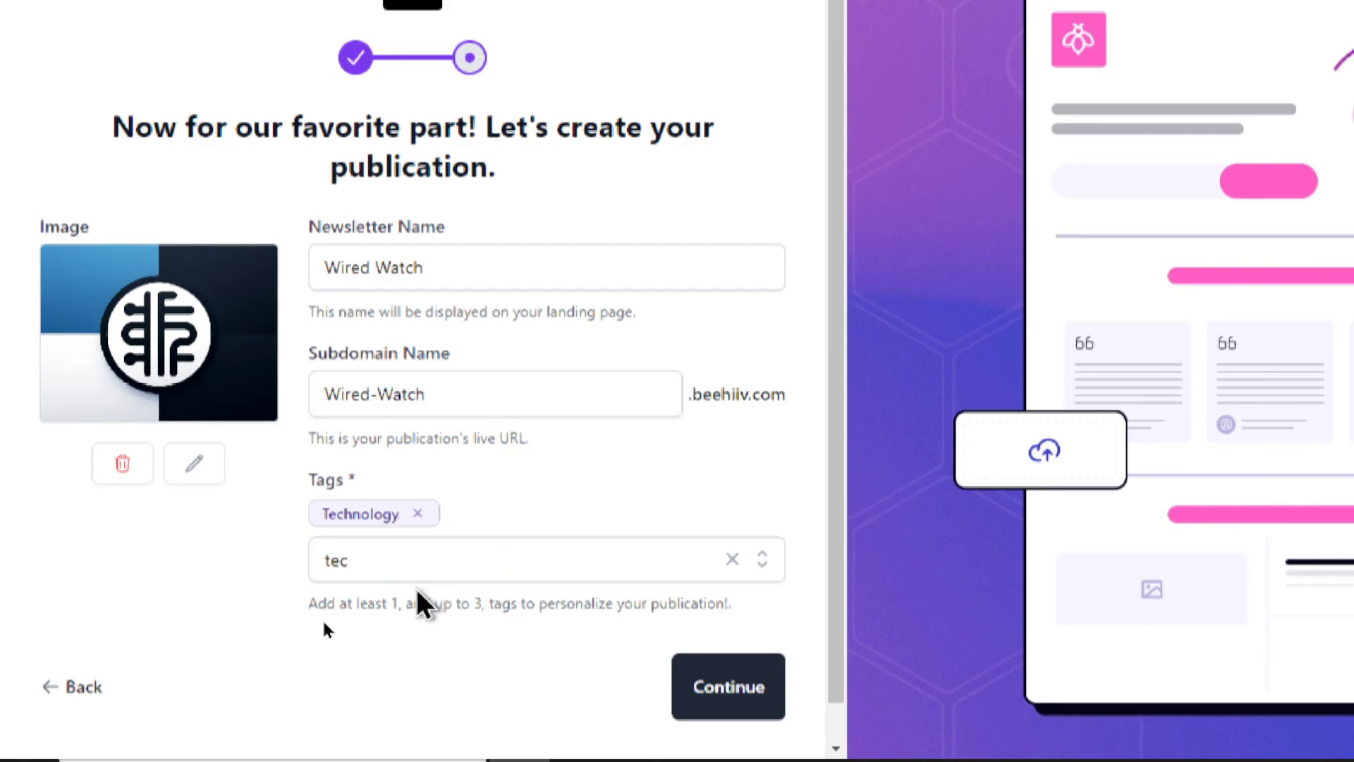
click(301, 600)
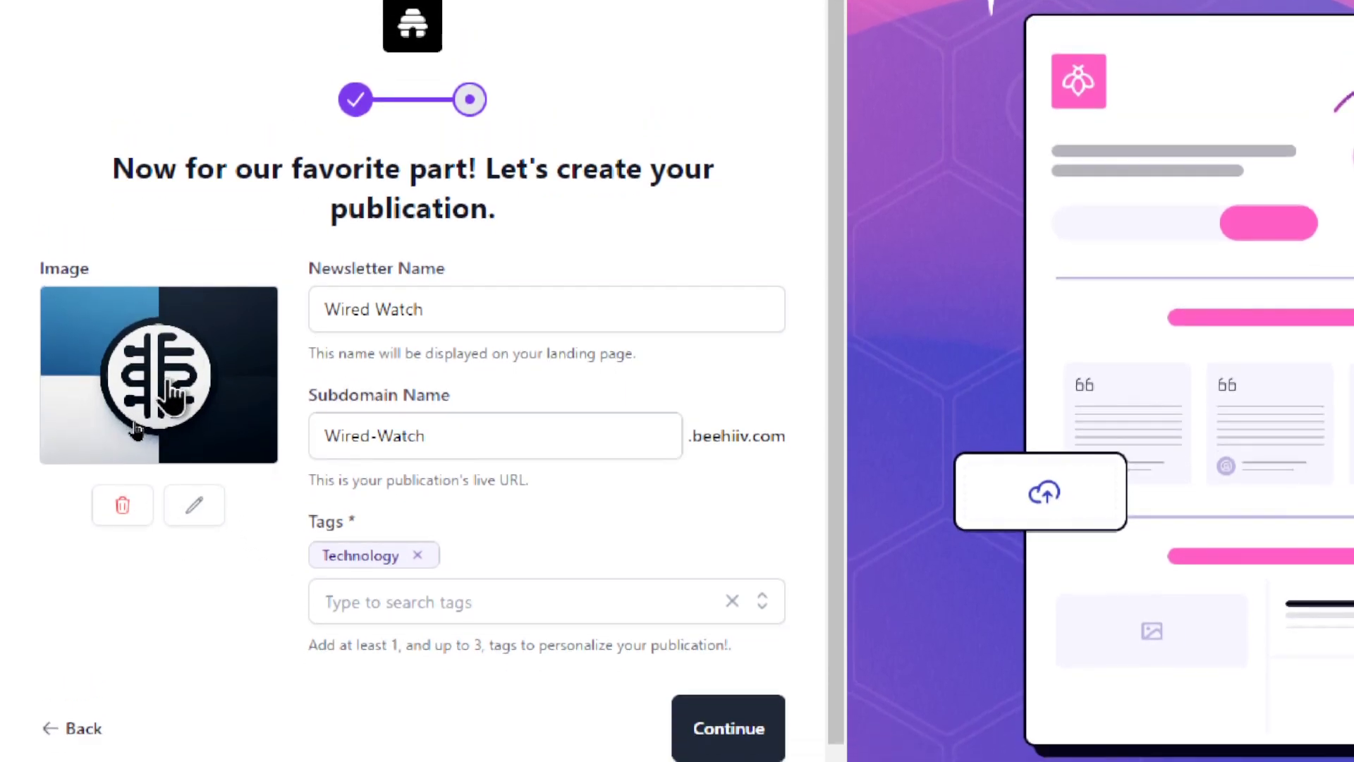
click(751, 744)
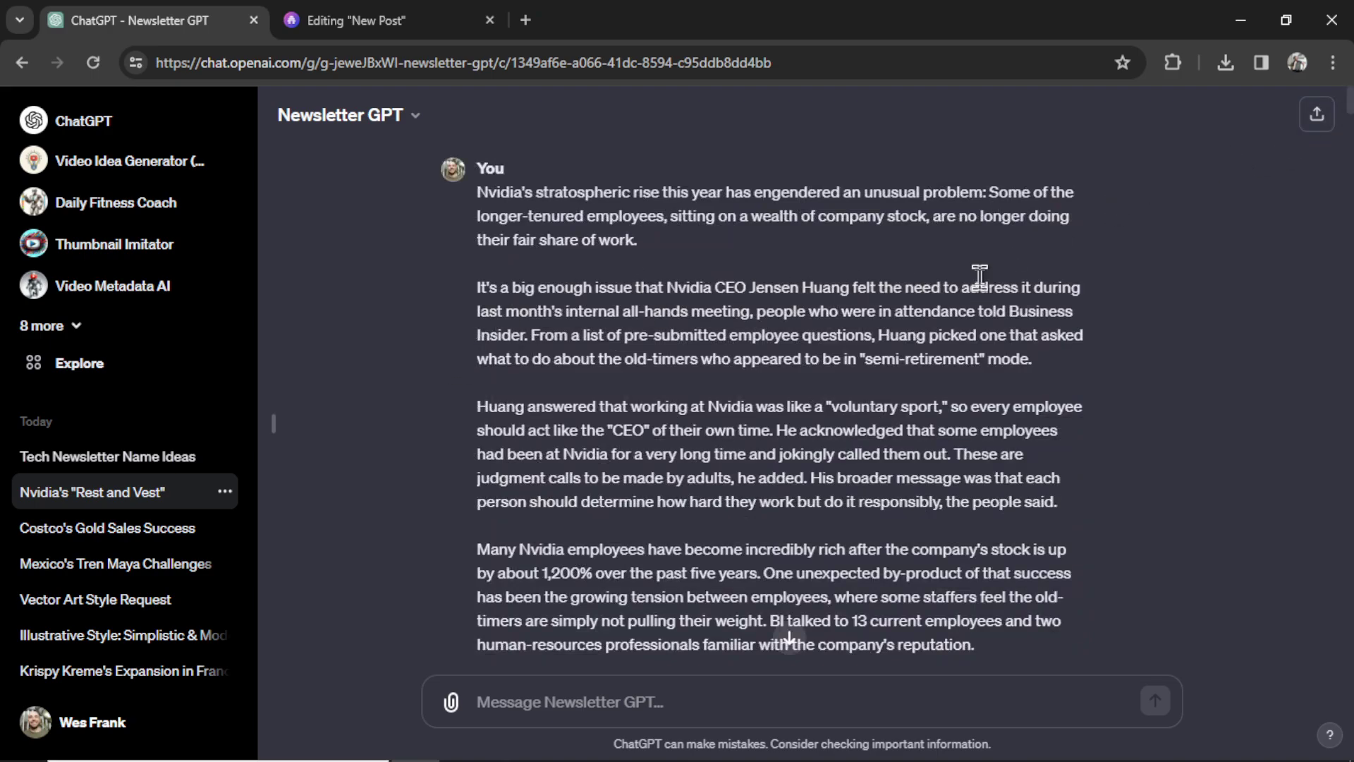
Step: Bring the newsletter intro into the post and add an image block below it
scroll(979, 275, down, 15)
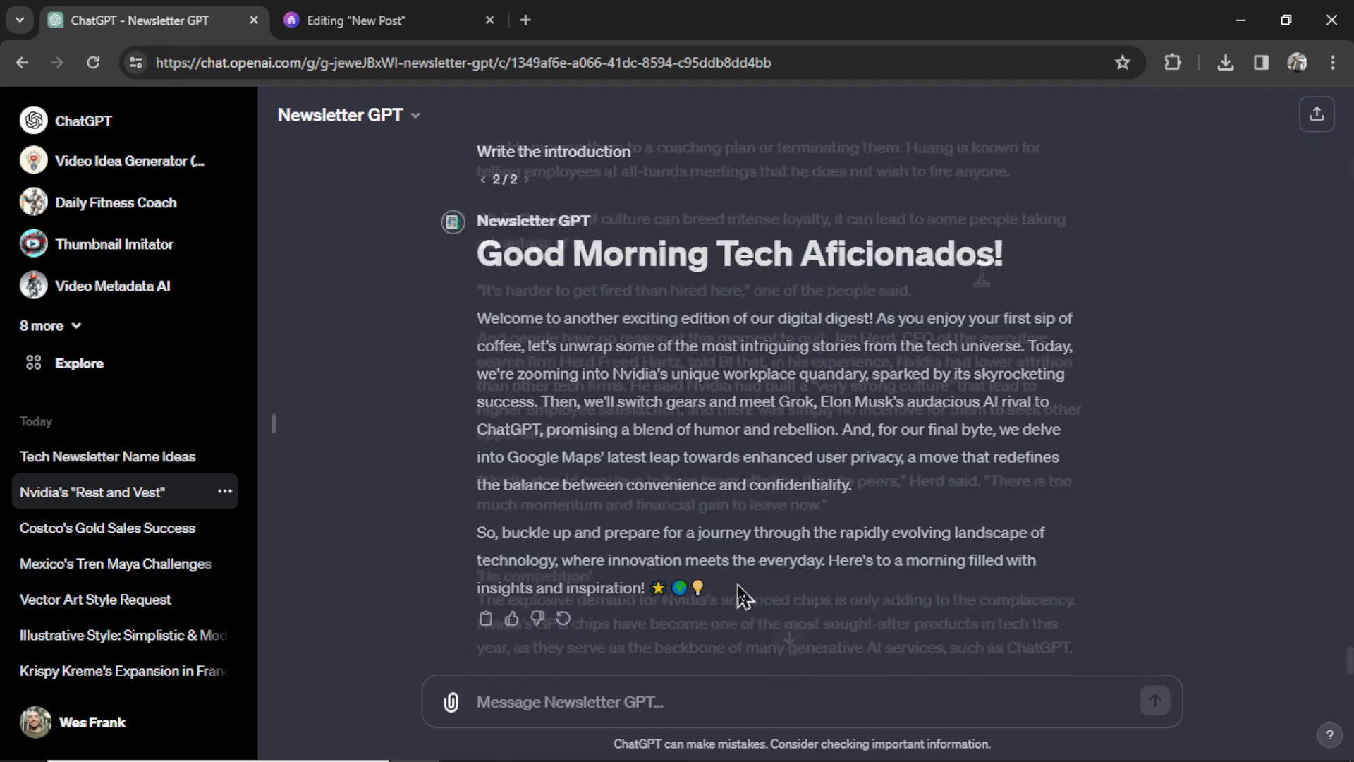
drag(705, 587, 475, 351)
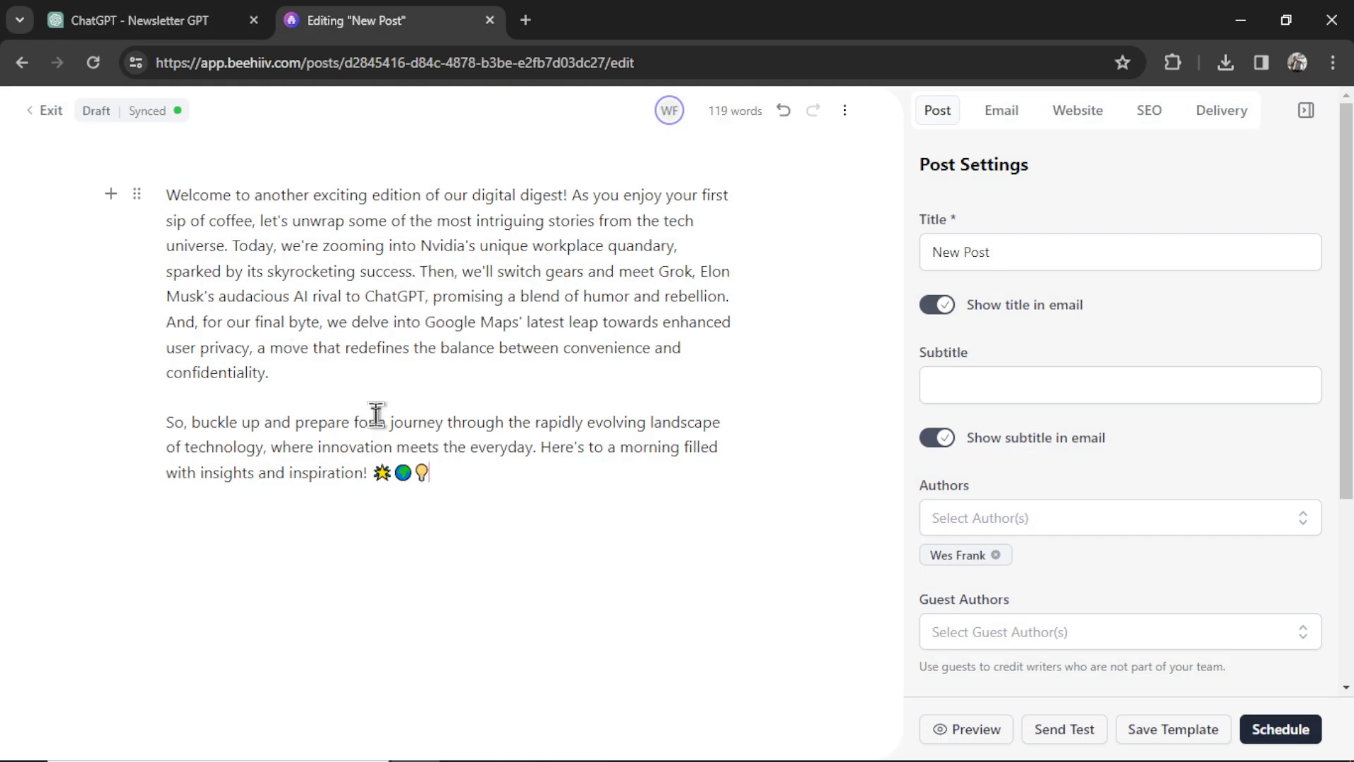
key(Return)
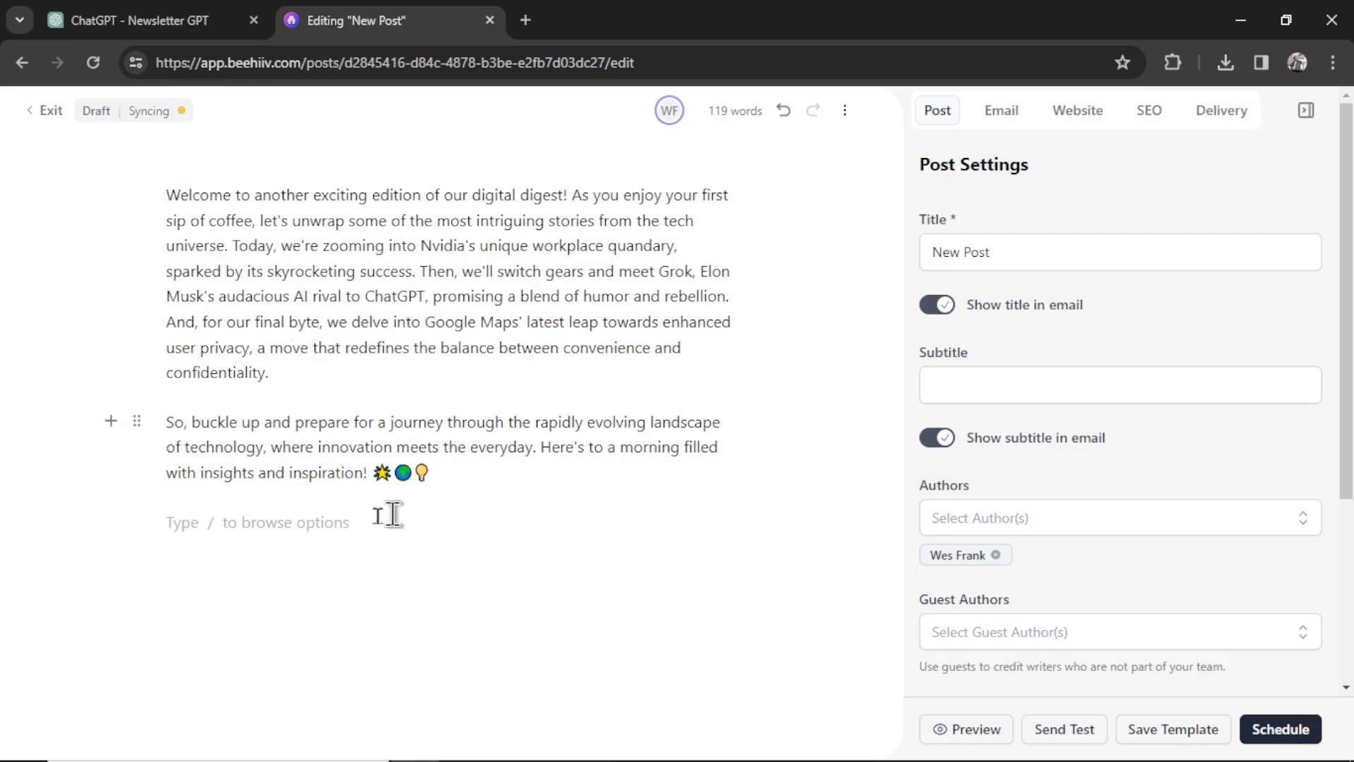
text(/)
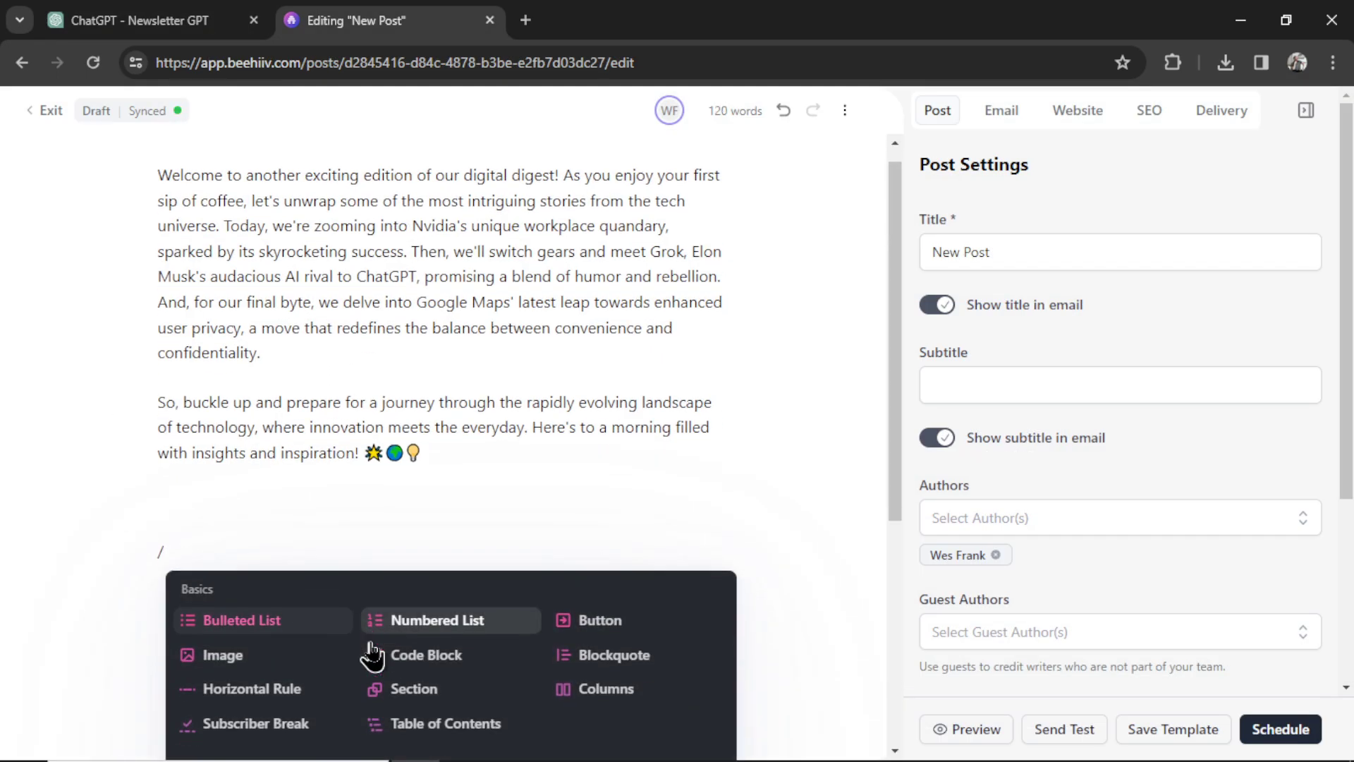
scroll(317, 578, down, 3)
click(242, 421)
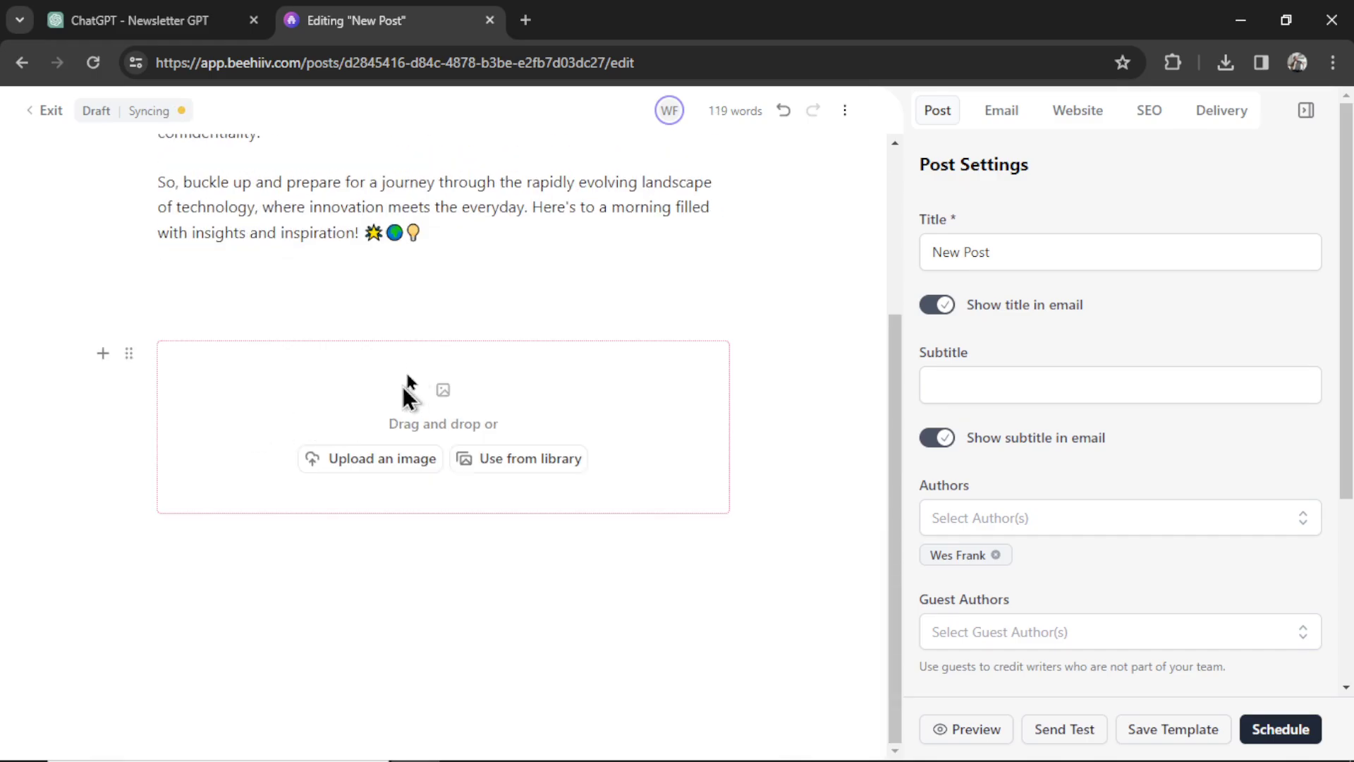
Step: Download the Nvidia chip illustration from Newsletter GPT and upload it into the image block
key(ctrl+shift+Tab)
scroll(788, 635, down, 15)
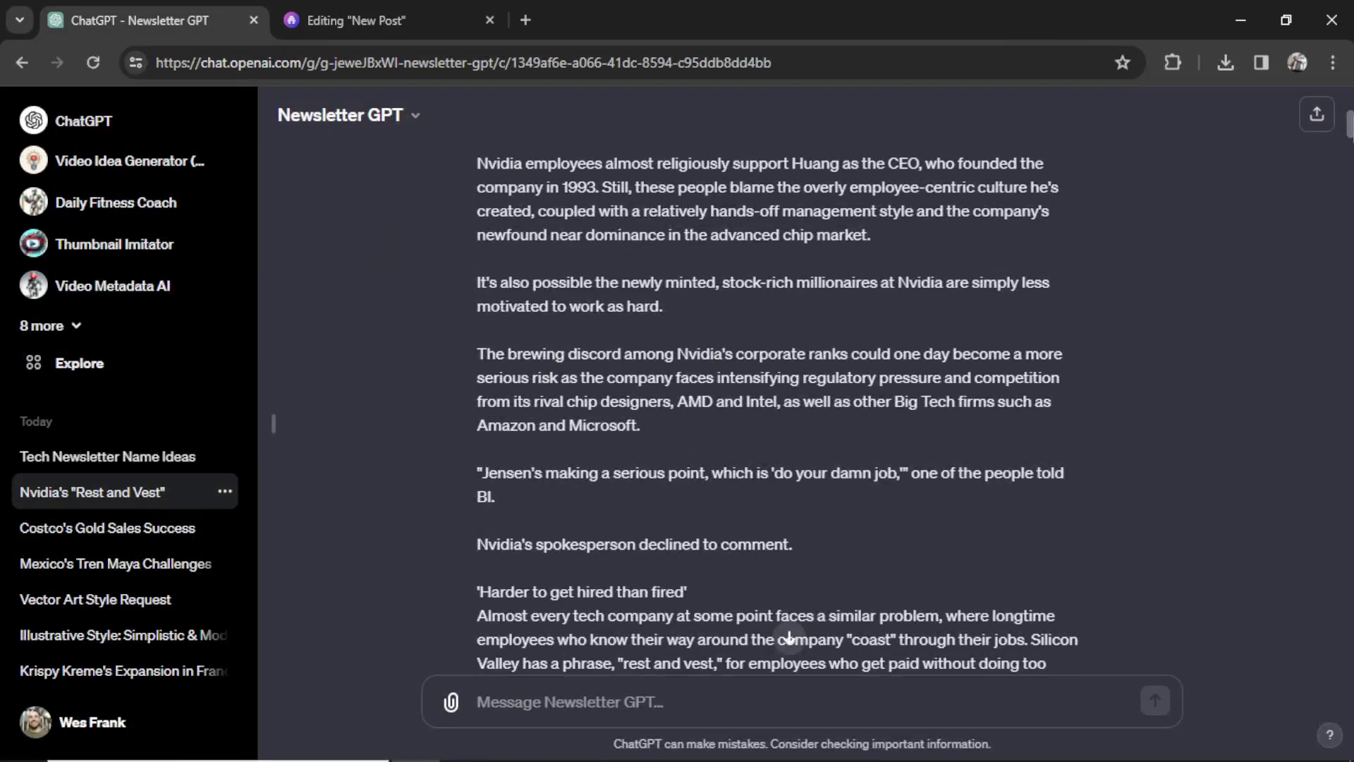
scroll(1064, 340, down, 20)
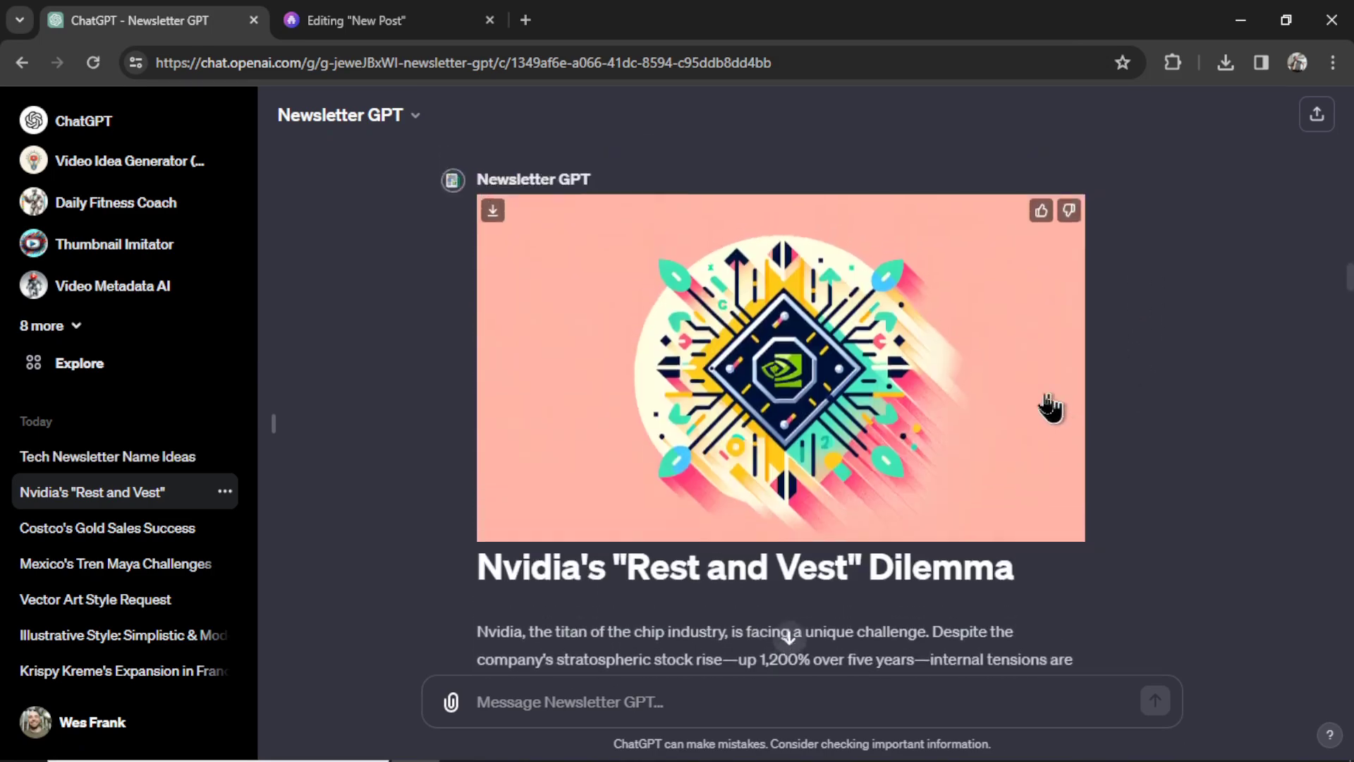
click(493, 215)
key(ctrl+Tab)
click(371, 460)
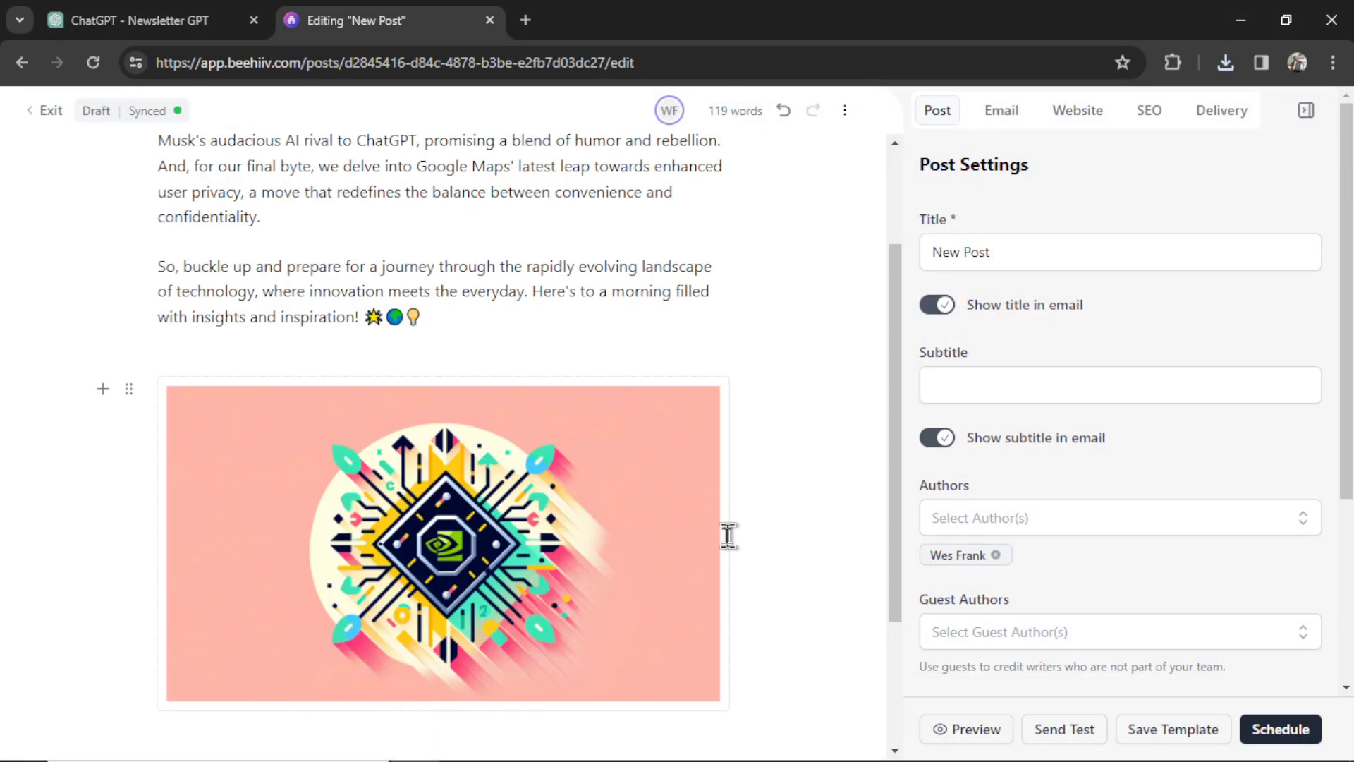
Step: Paste the Nvidia's 'Rest and Vest' Dilemma heading below the image
click(133, 20)
scroll(1054, 367, down, 4)
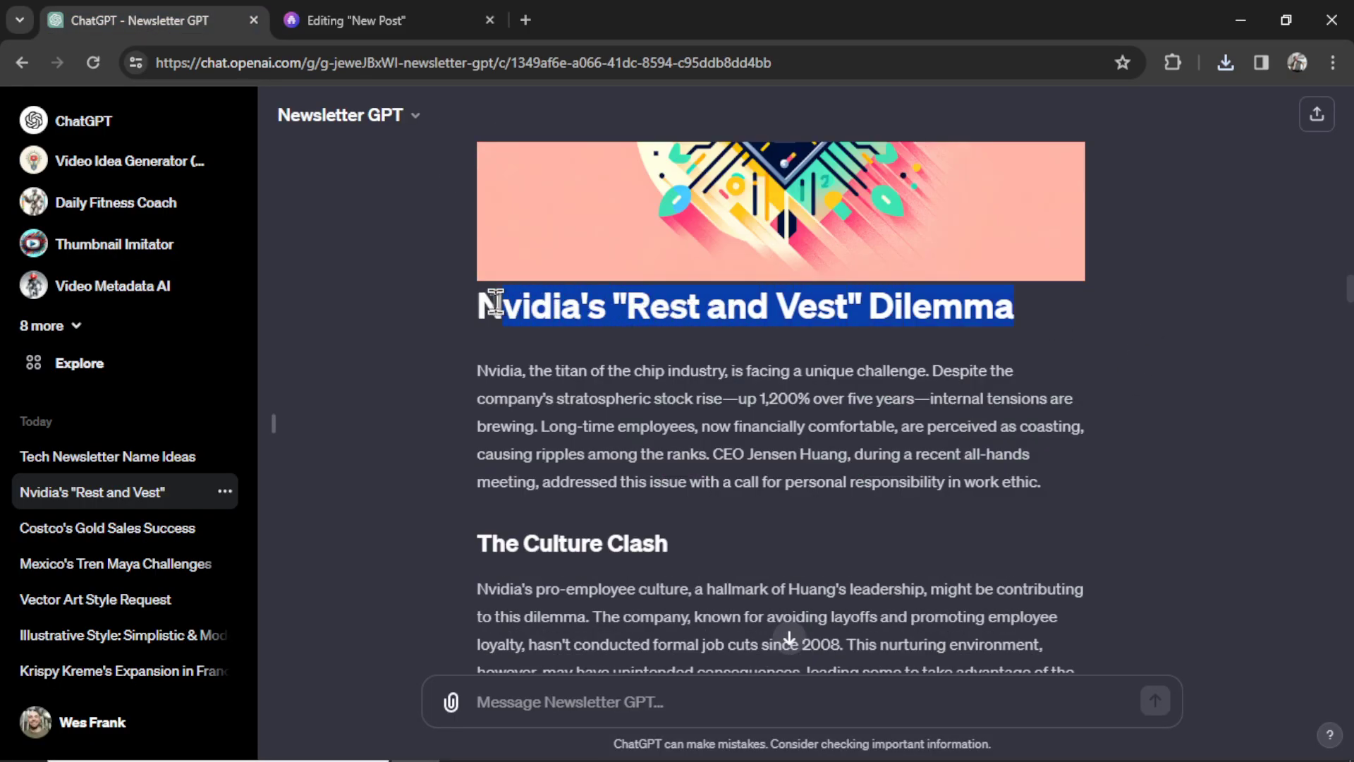
key(ctrl+c)
key(ctrl+Tab)
key(ctrl+v)
key(Return)
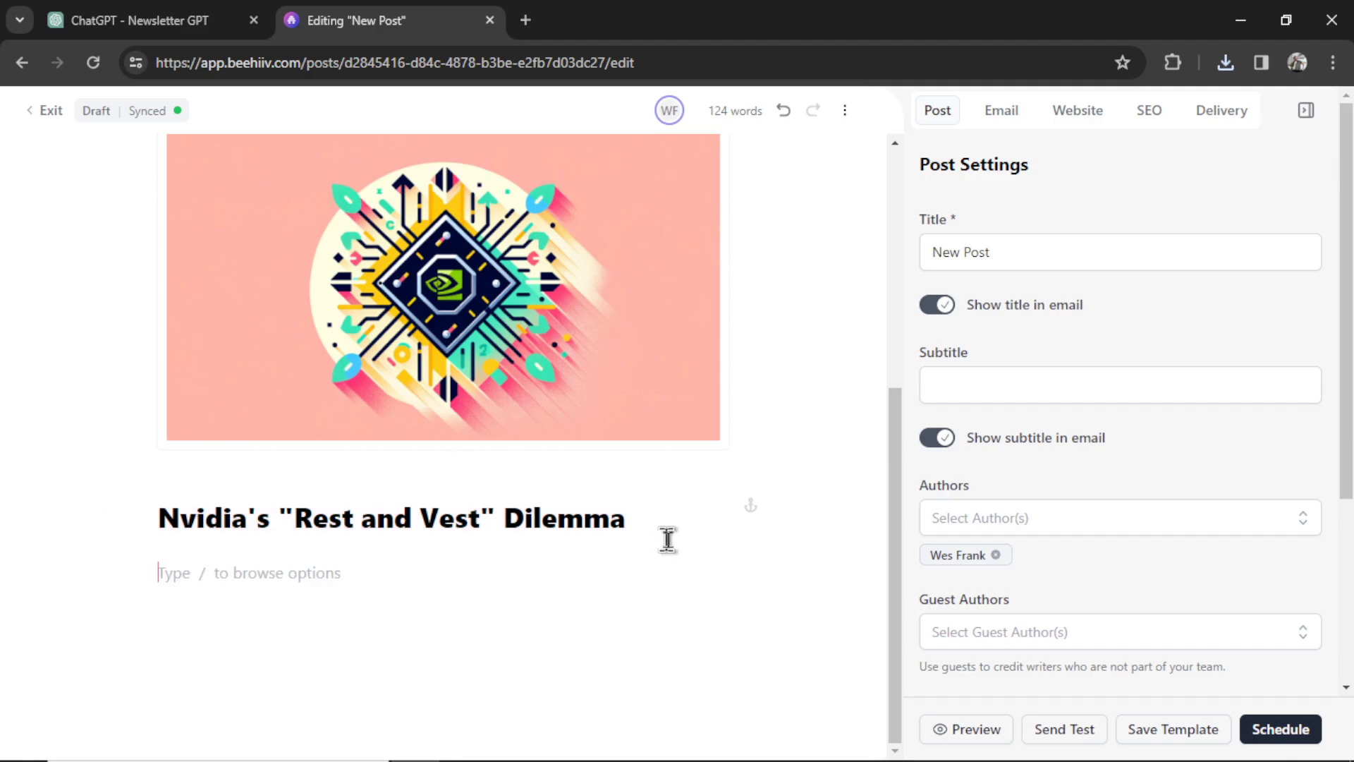
Step: Copy the Nvidia article text and paste it under the heading
key(ctrl+Tab)
drag(477, 366, 1051, 642)
scroll(620, 393, down, 3)
scroll(689, 405, down, 4)
key(ctrl+c)
key(ctrl+Tab)
key(ctrl+v)
Step: Select the Grok story in Newsletter GPT to bring into the post
scroll(318, 447, down, 4)
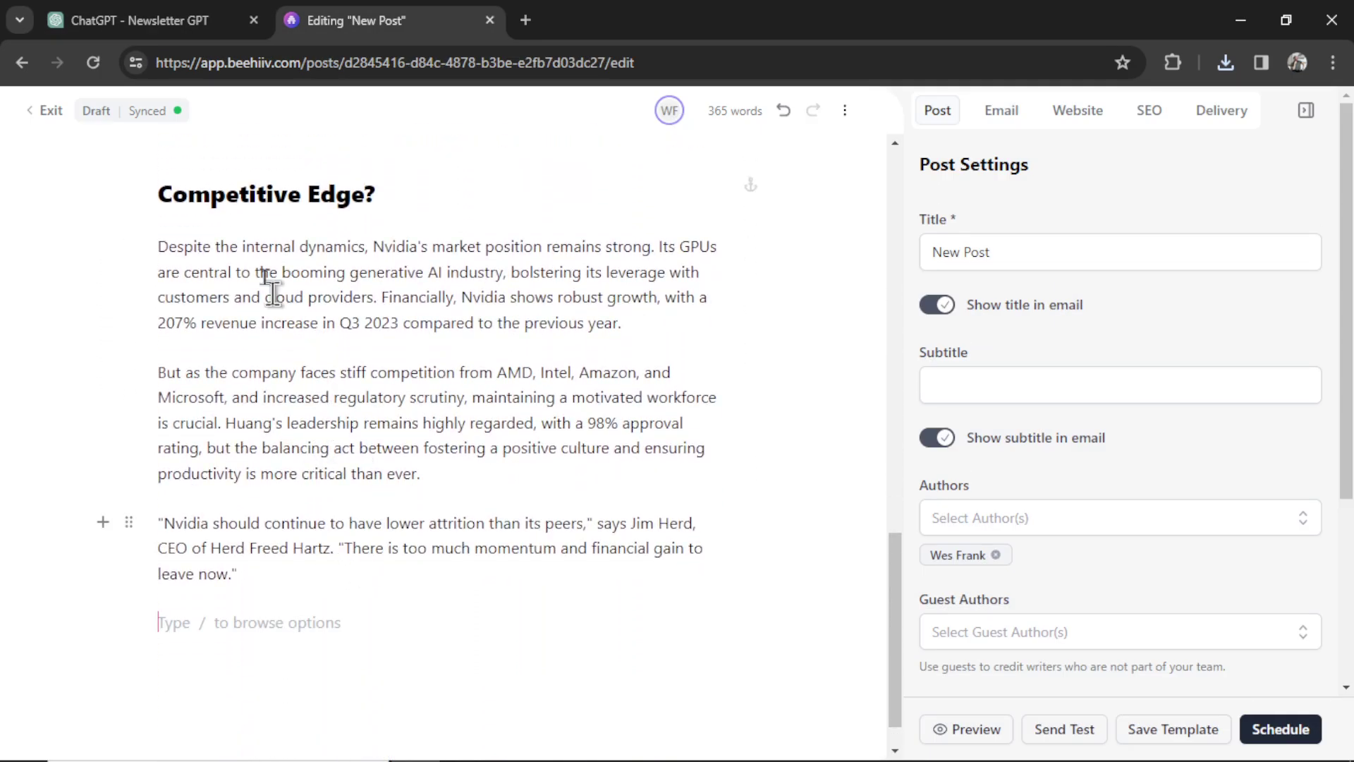
key(ctrl+Tab)
scroll(499, 169, down, 15)
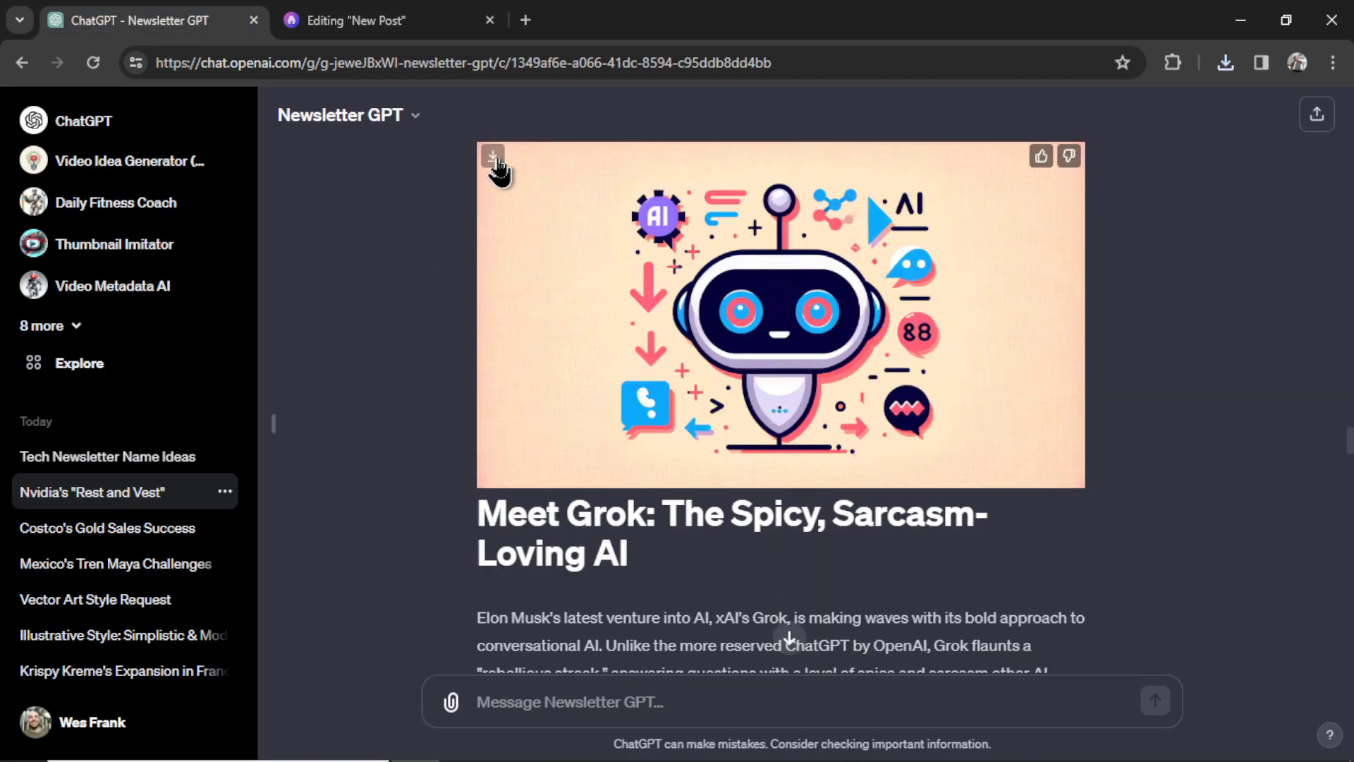
key(ctrl+Tab)
key(ctrl+Tab)
scroll(499, 282, down, 5)
drag(478, 173, 877, 324)
scroll(861, 302, down, 6)
scroll(776, 451, down, 10)
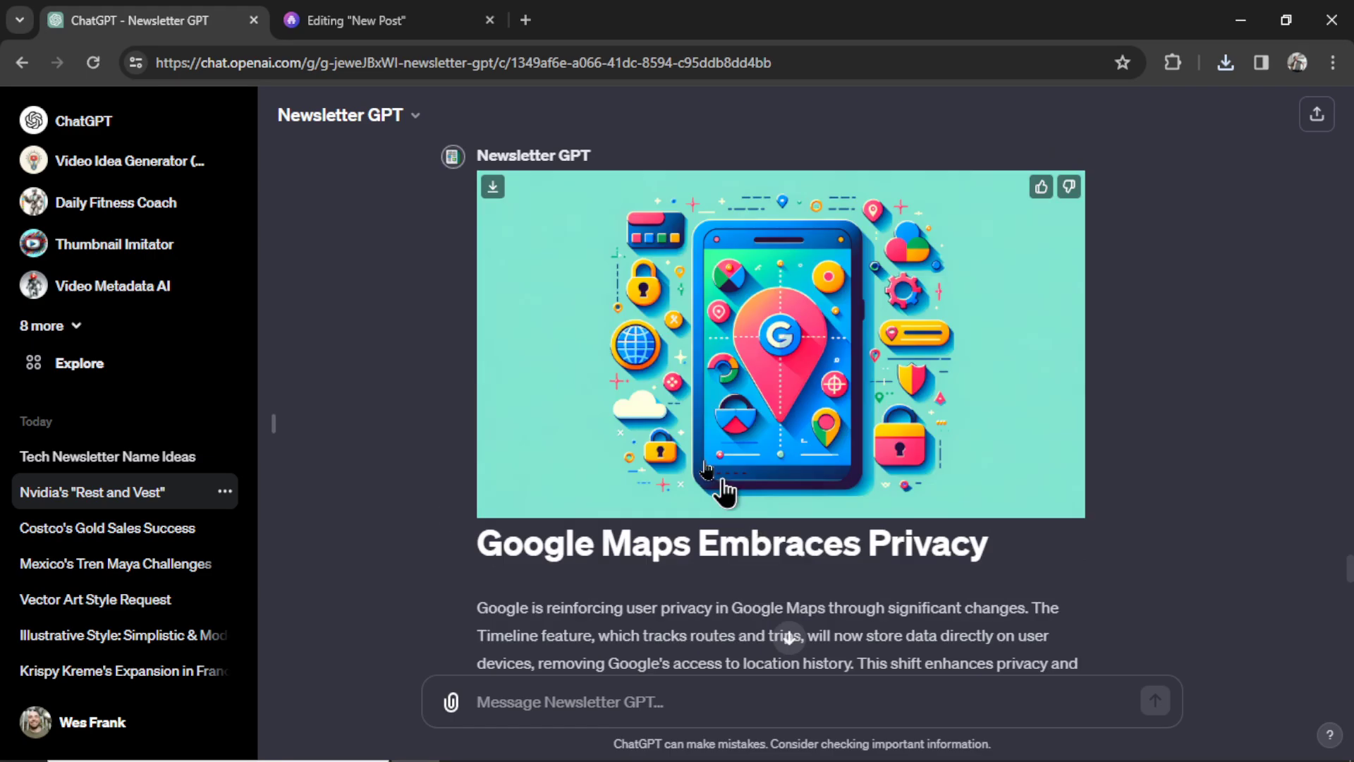
key(ctrl+Tab)
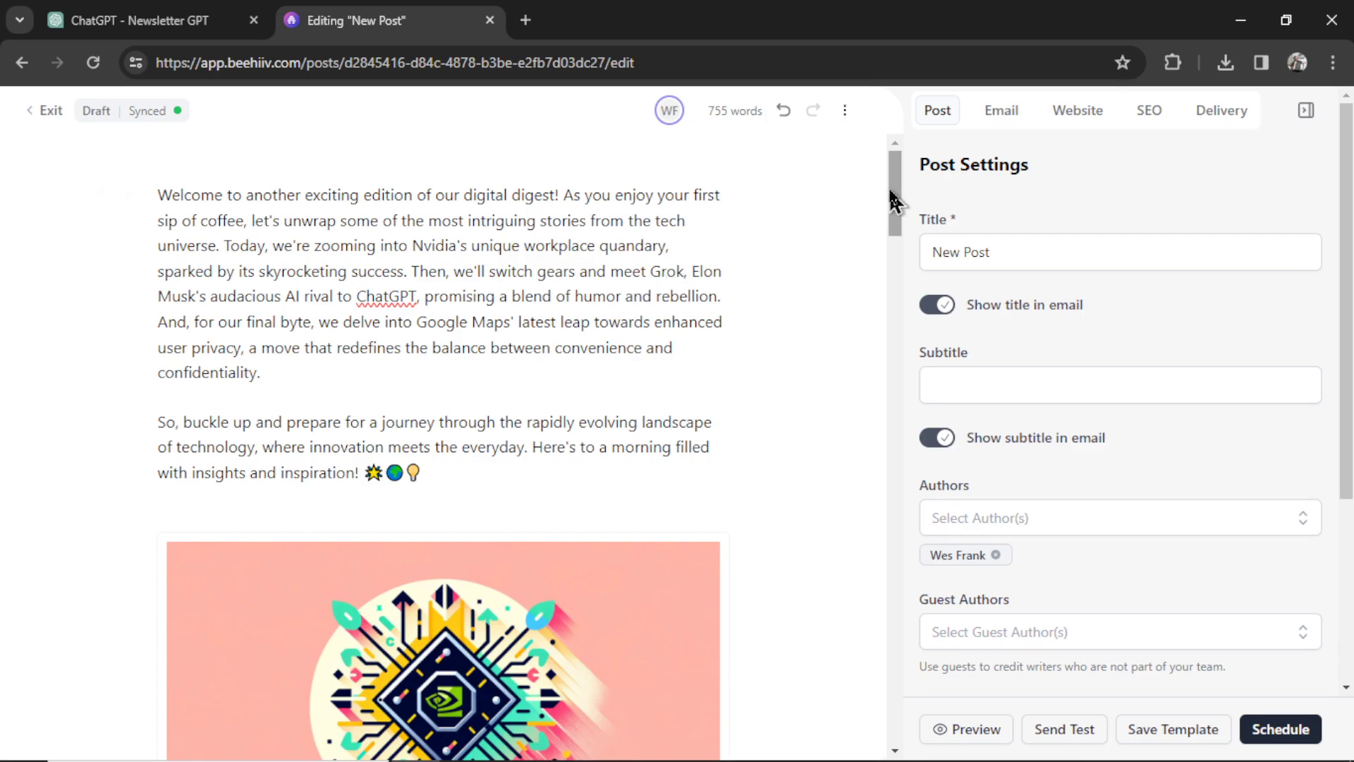
Step: Replace the 'New Post' title with Nvidia's "Rest and Vest" Dilemma
drag(895, 196, 929, 687)
click(1055, 261)
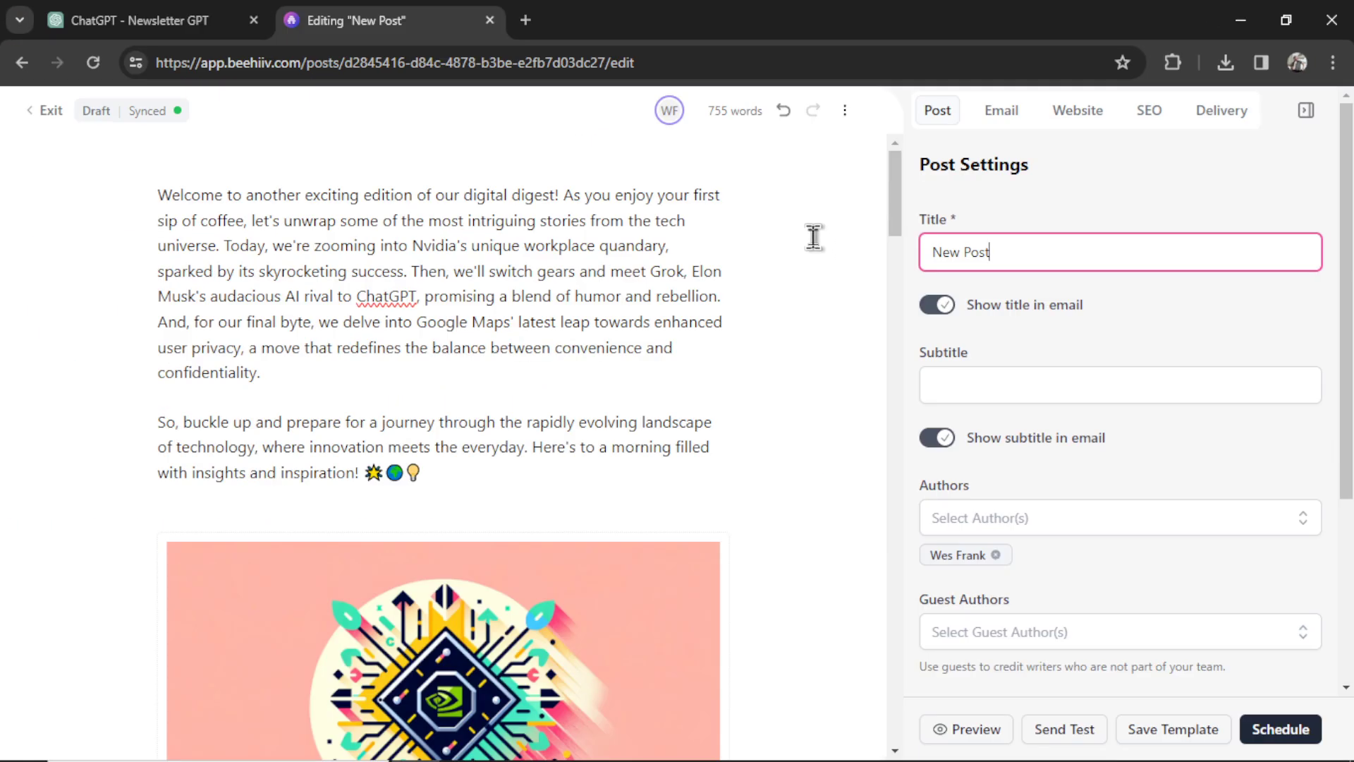
scroll(814, 237, down, 8)
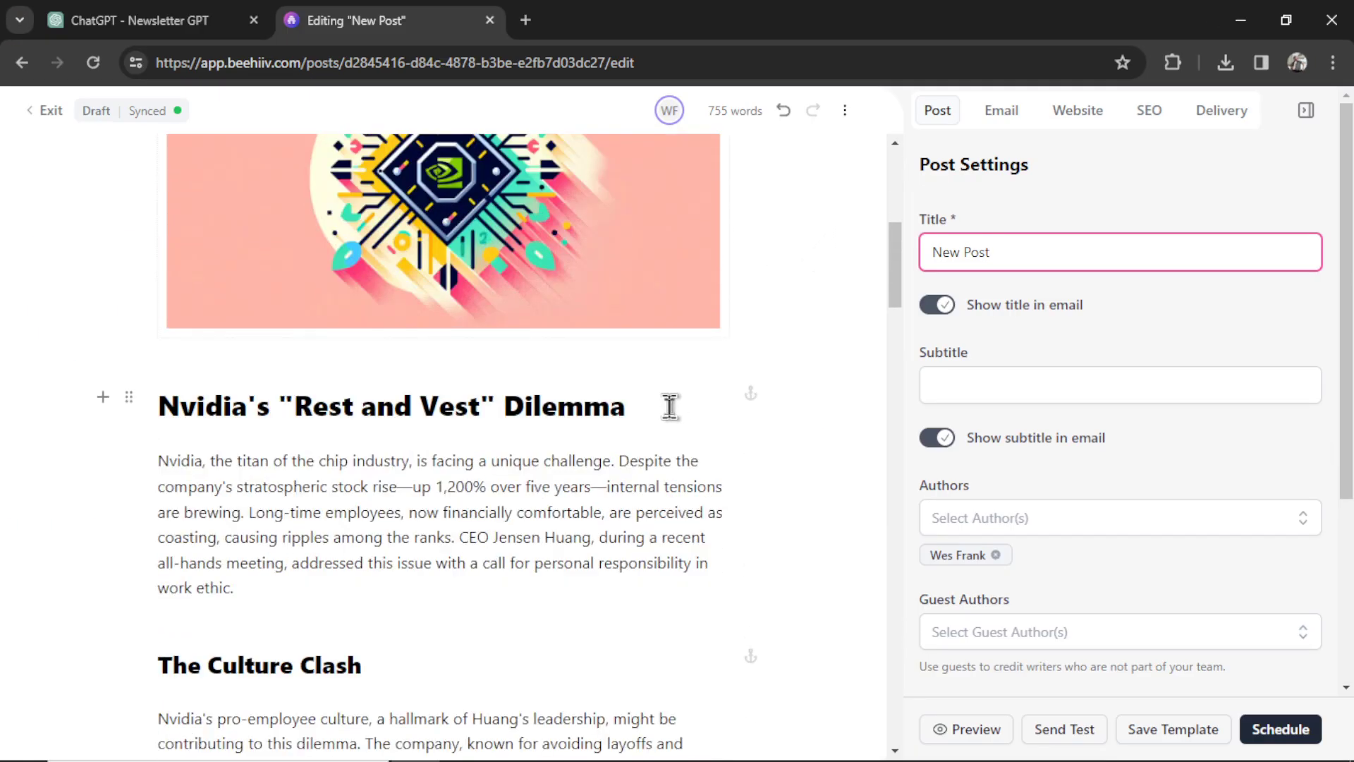
drag(670, 407, 166, 395)
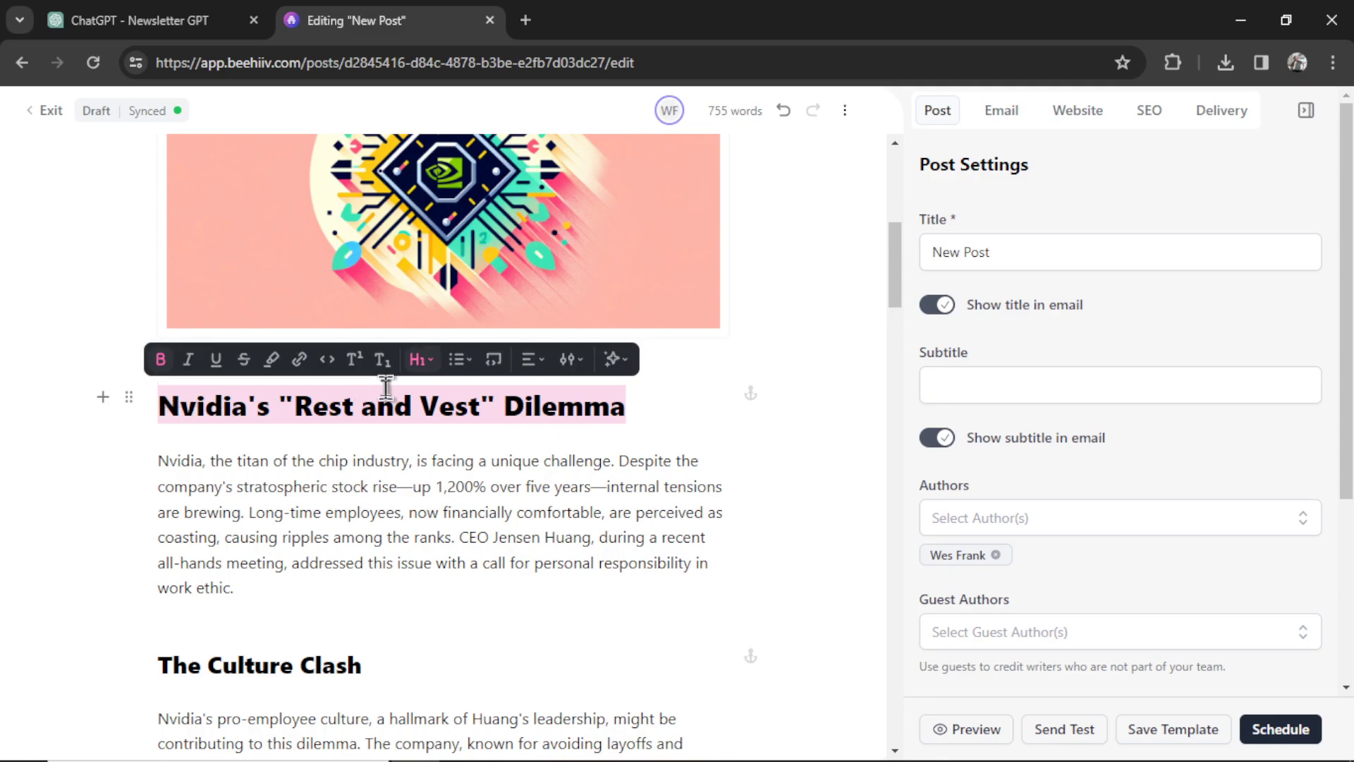
triple_click(1086, 254)
key(ctrl+v)
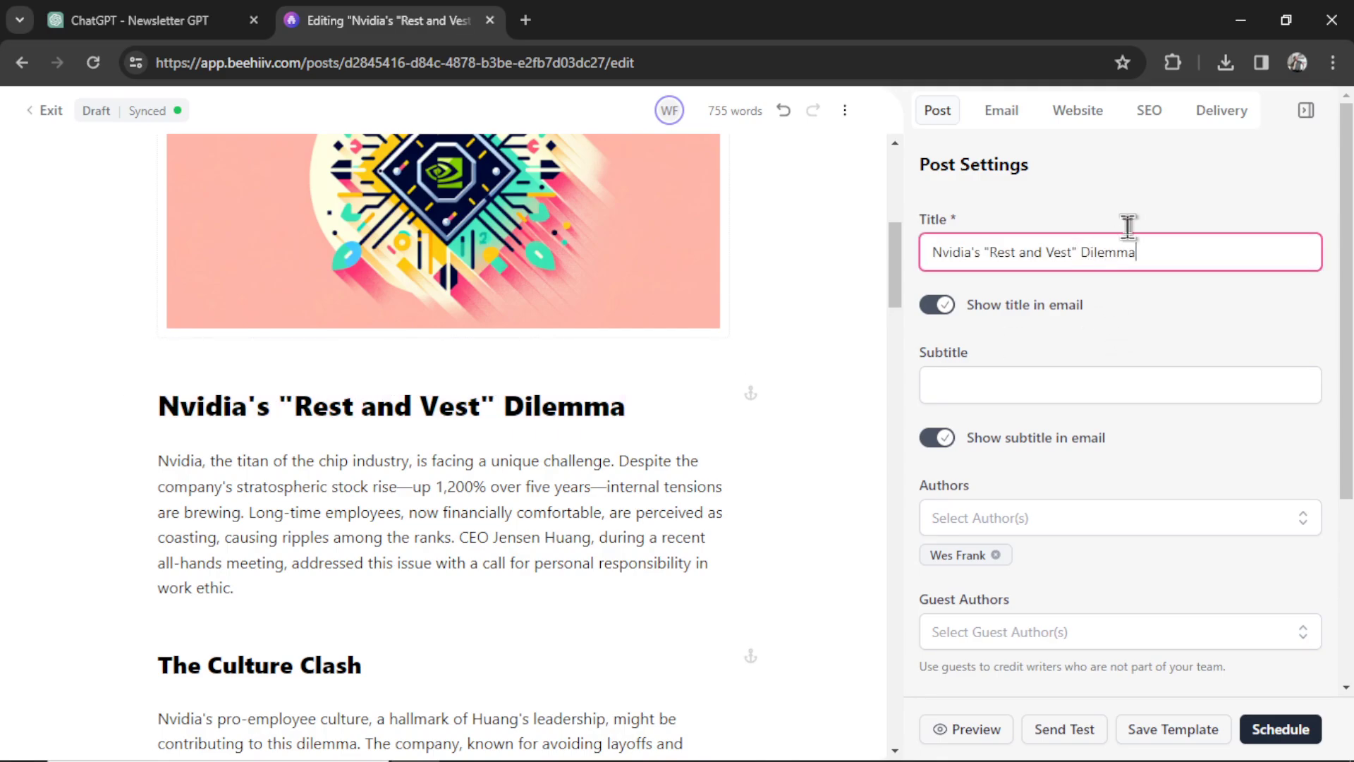
Step: Turn off Show subtitle in email and set the displayed date to December 16, 2023
scroll(1122, 296, down, 2)
click(938, 306)
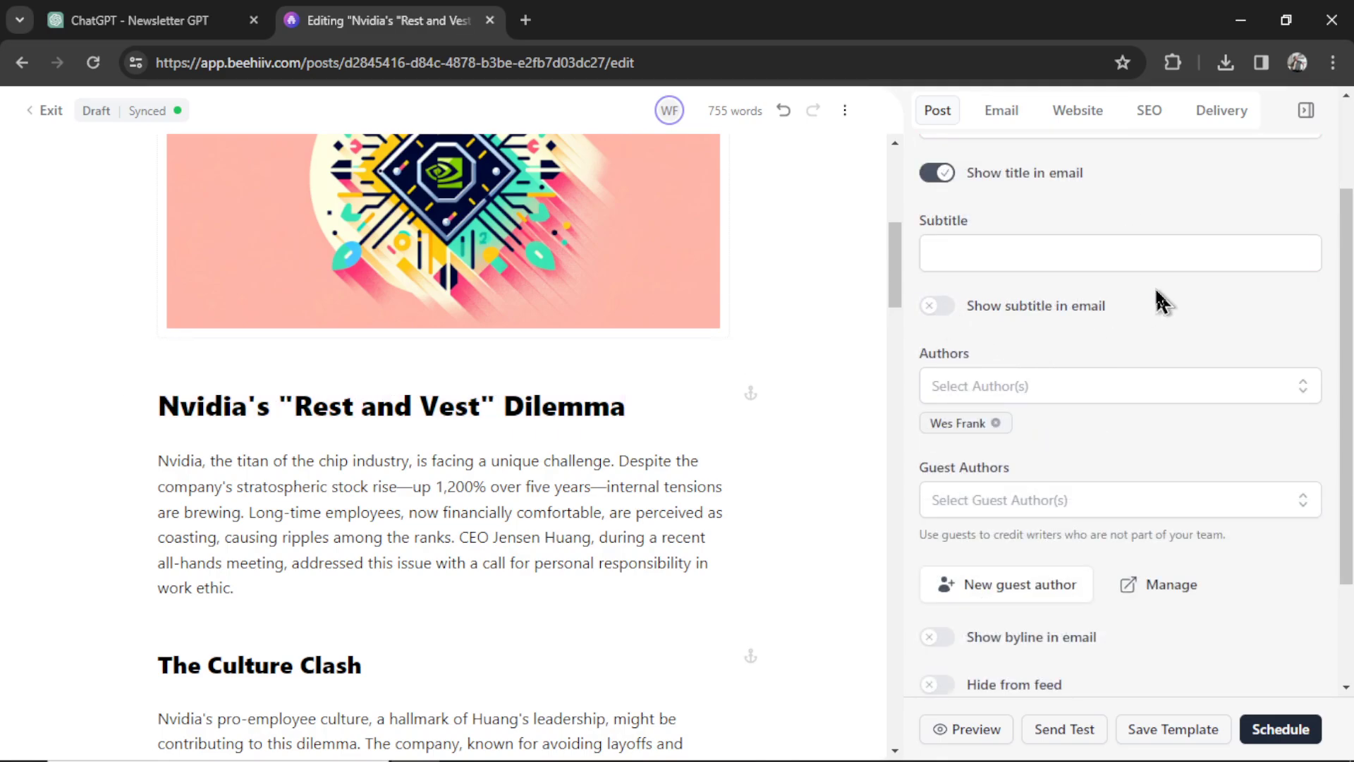
scroll(1162, 302, down, 2)
scroll(1135, 300, down, 1)
click(1105, 620)
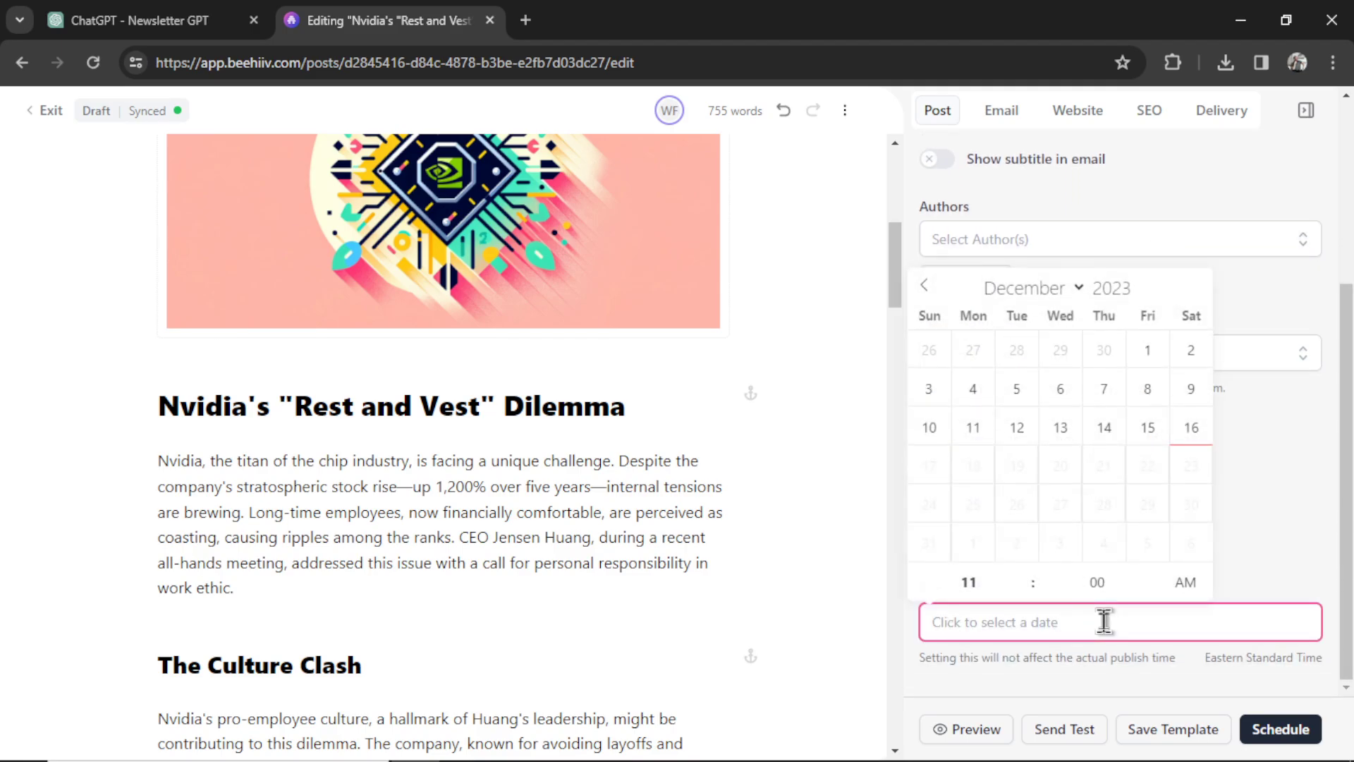
click(1194, 436)
Step: Fill the email subject line by copying the post title and subtitle
scroll(1154, 254, up, 4)
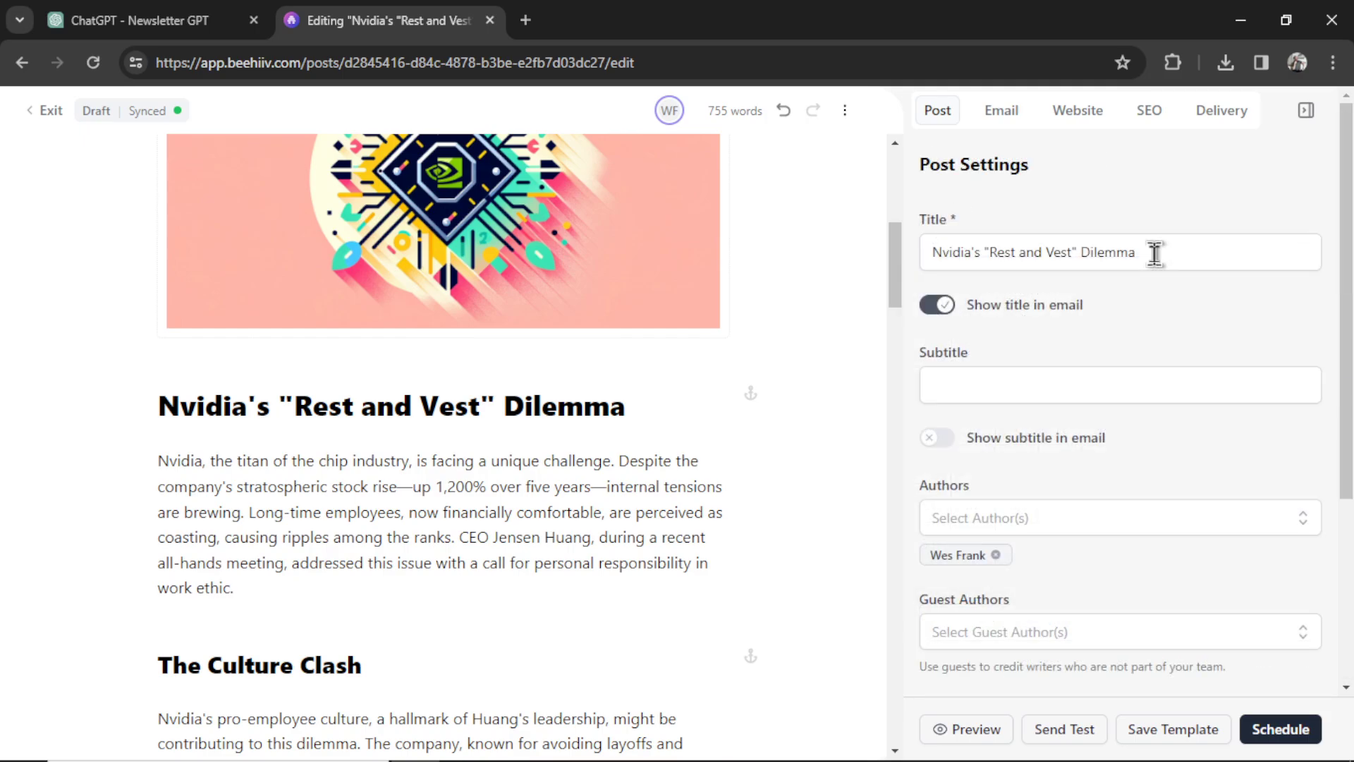
click(1002, 113)
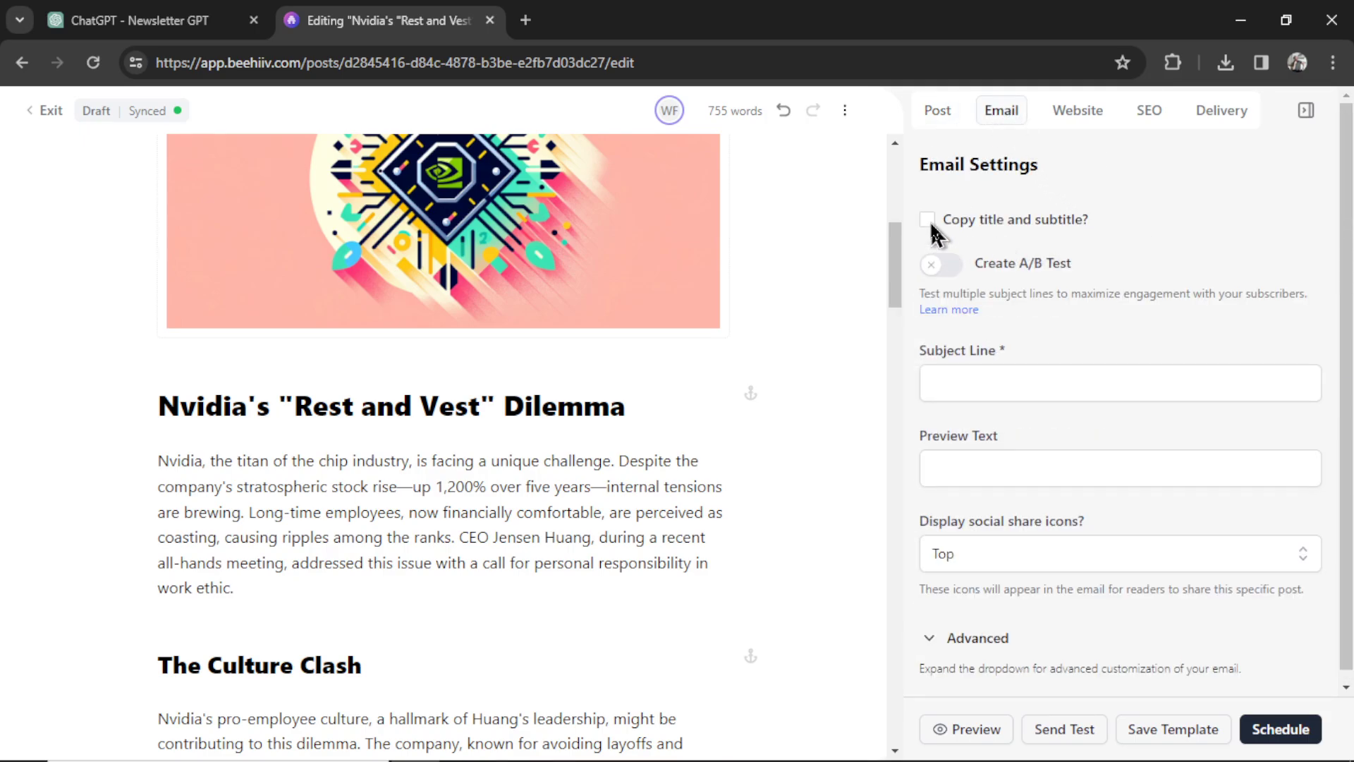
click(927, 220)
Step: Set the Nvidia chip illustration from the library as the website thumbnail
click(1077, 112)
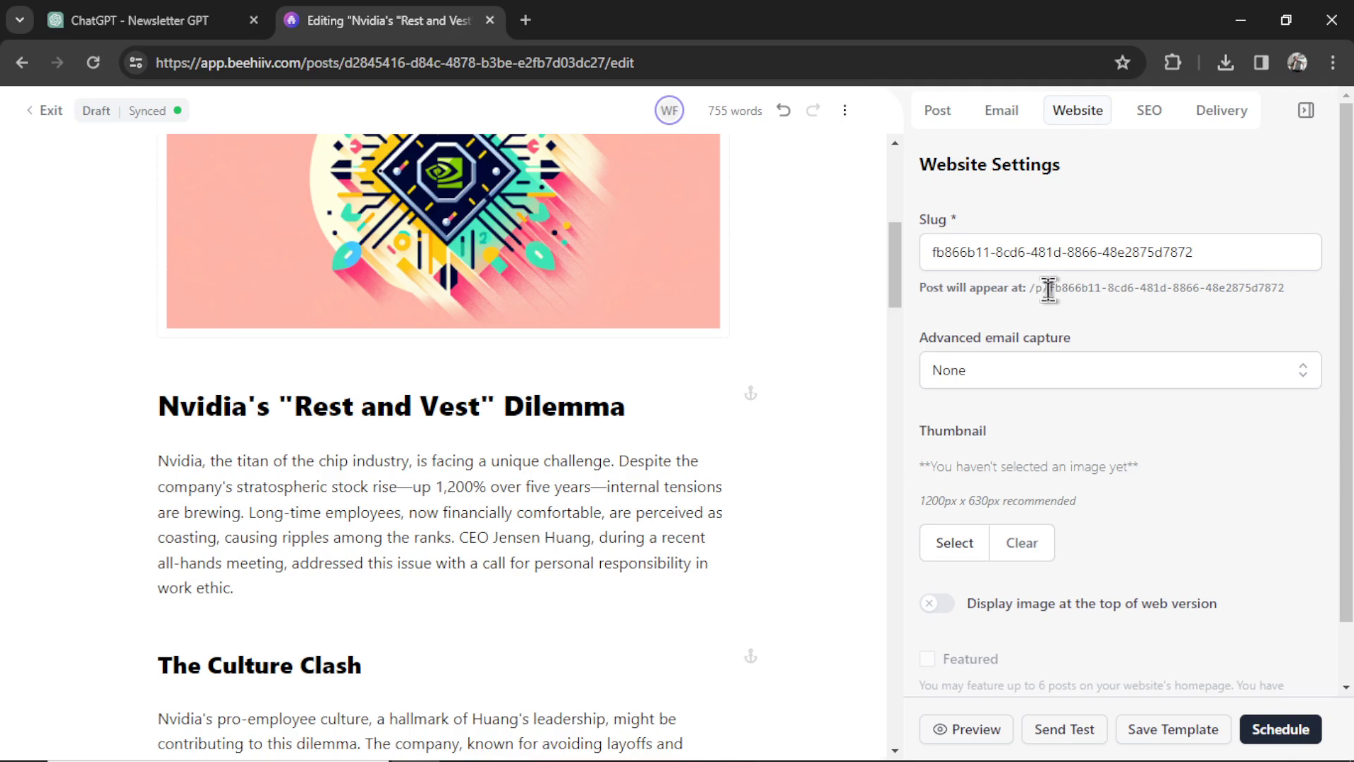
drag(1051, 289, 1297, 304)
scroll(1171, 437, down, 1)
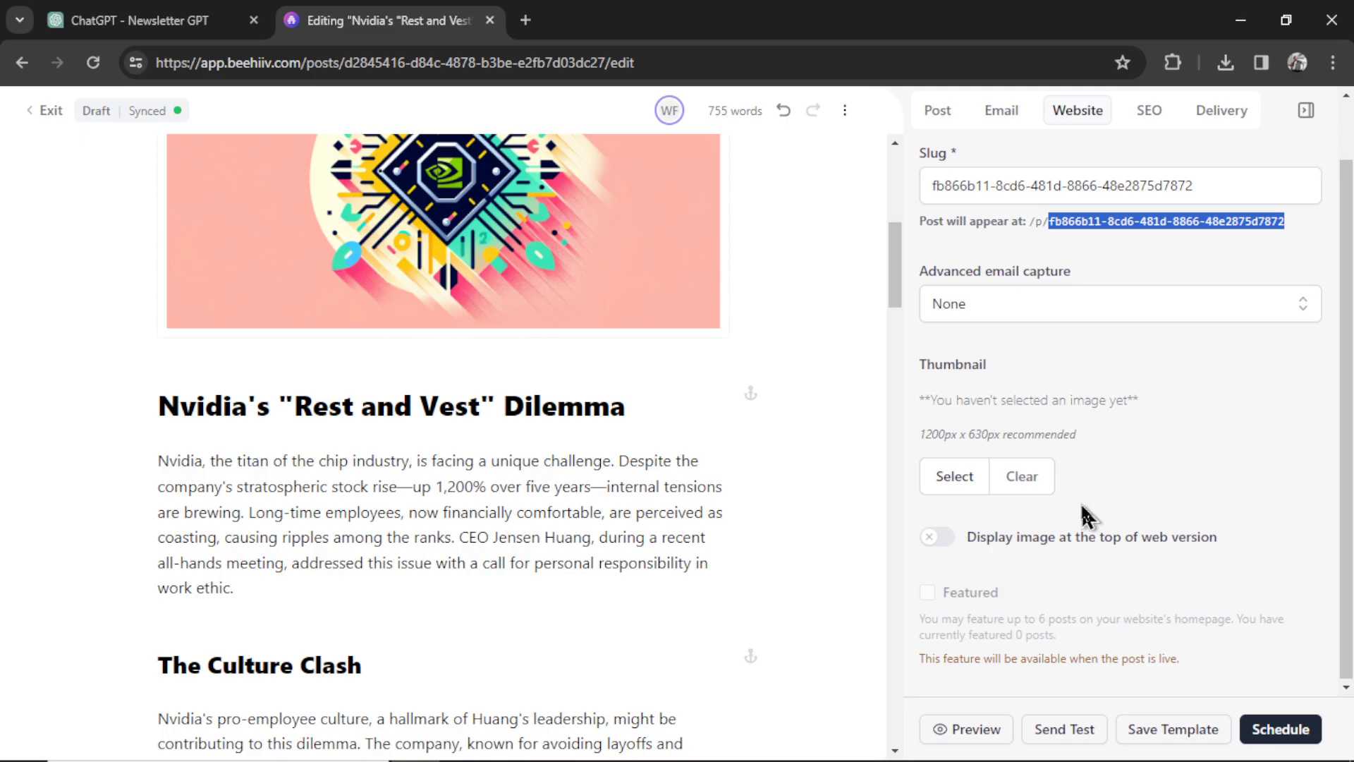
click(952, 477)
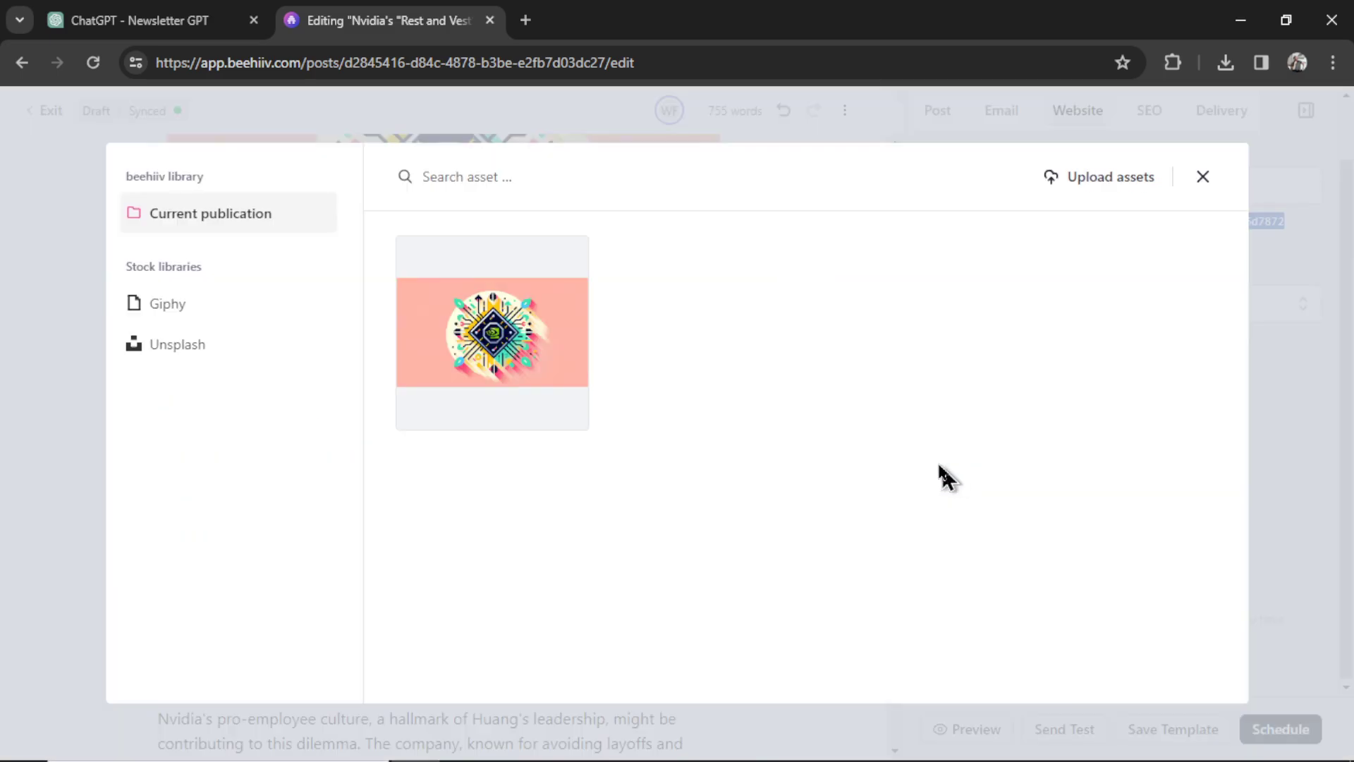
click(497, 339)
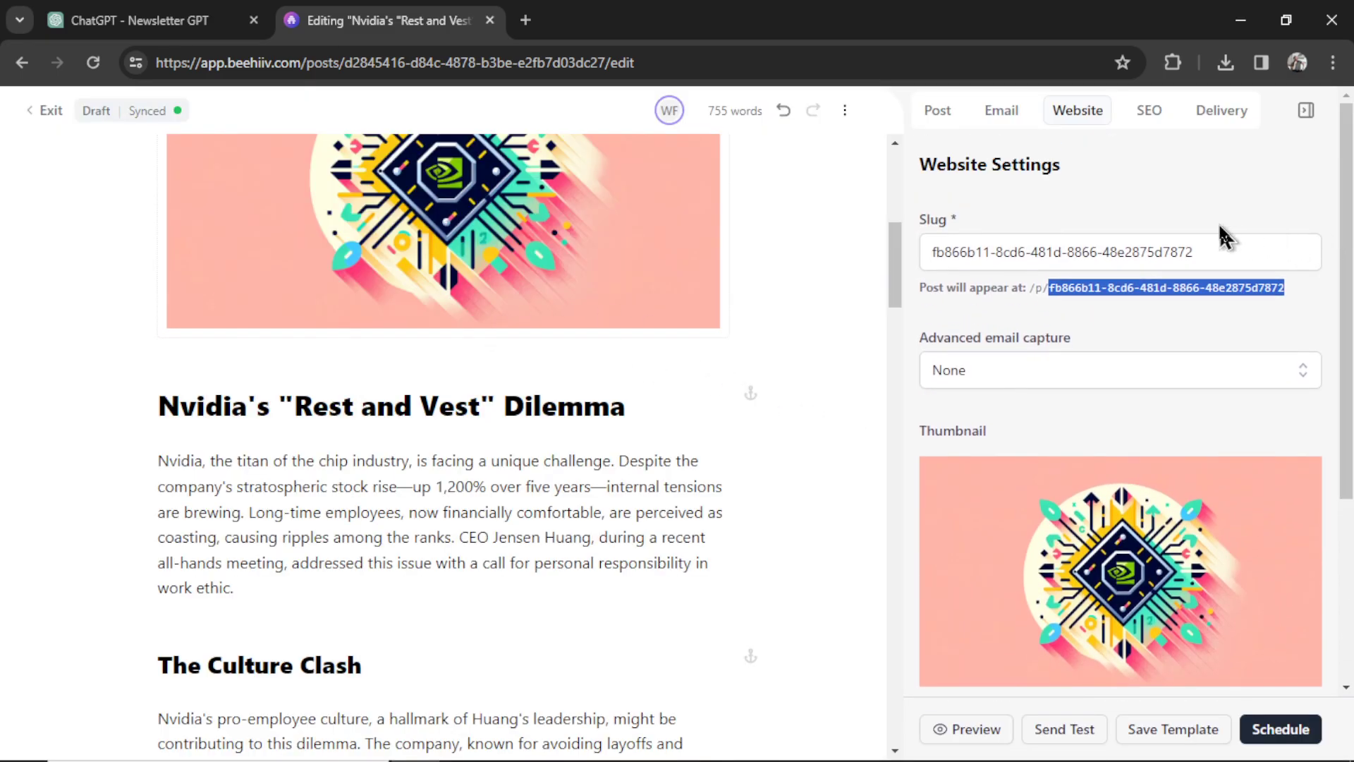
Step: Paste the first intro paragraph into the SEO Description, then bring up Delivery settings
click(1150, 116)
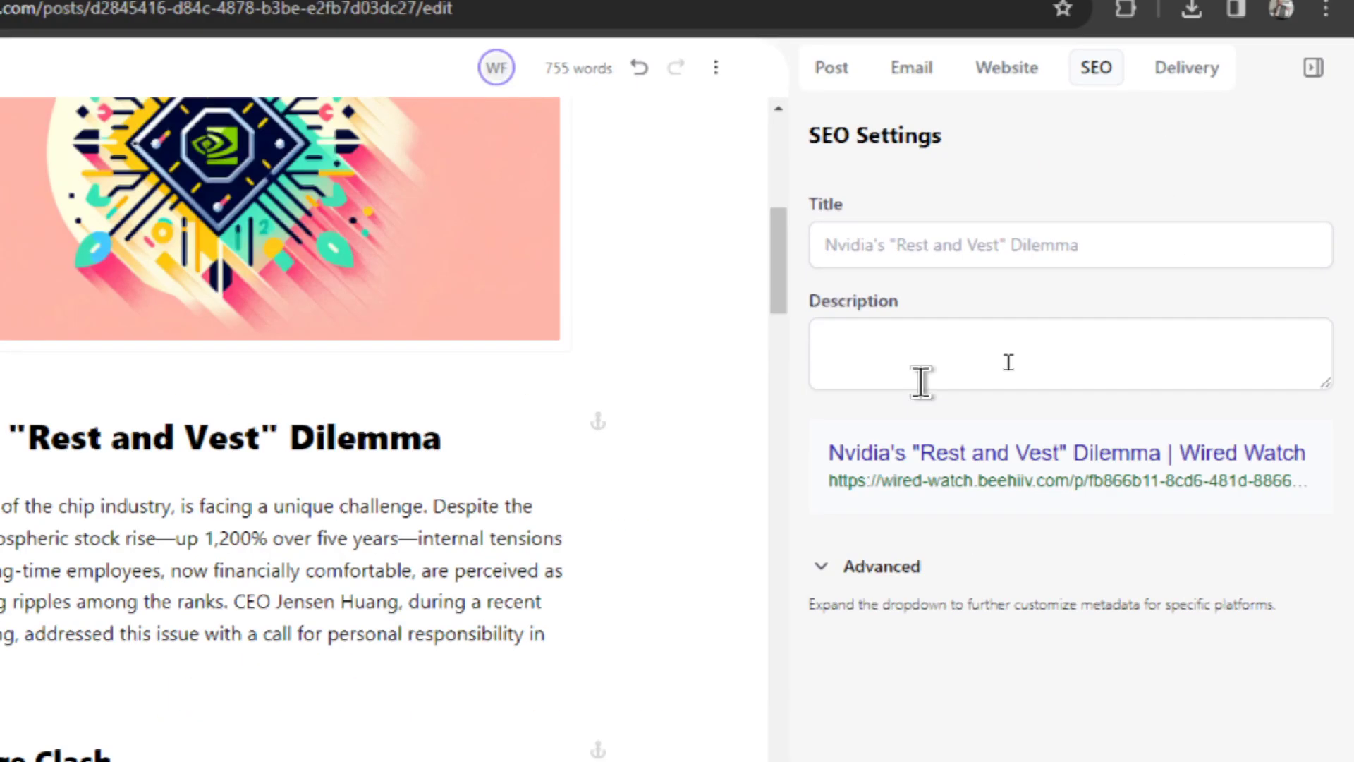
drag(830, 453, 866, 447)
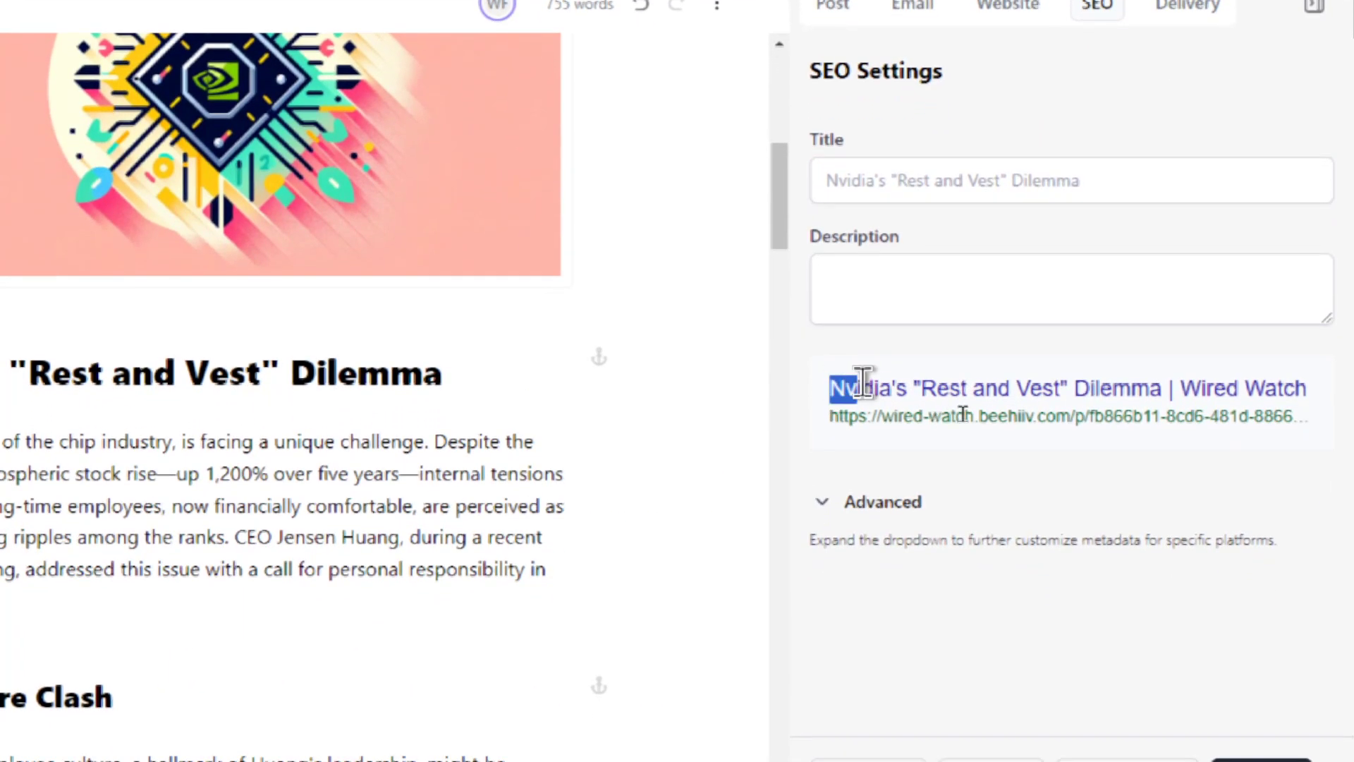
drag(866, 381, 1297, 381)
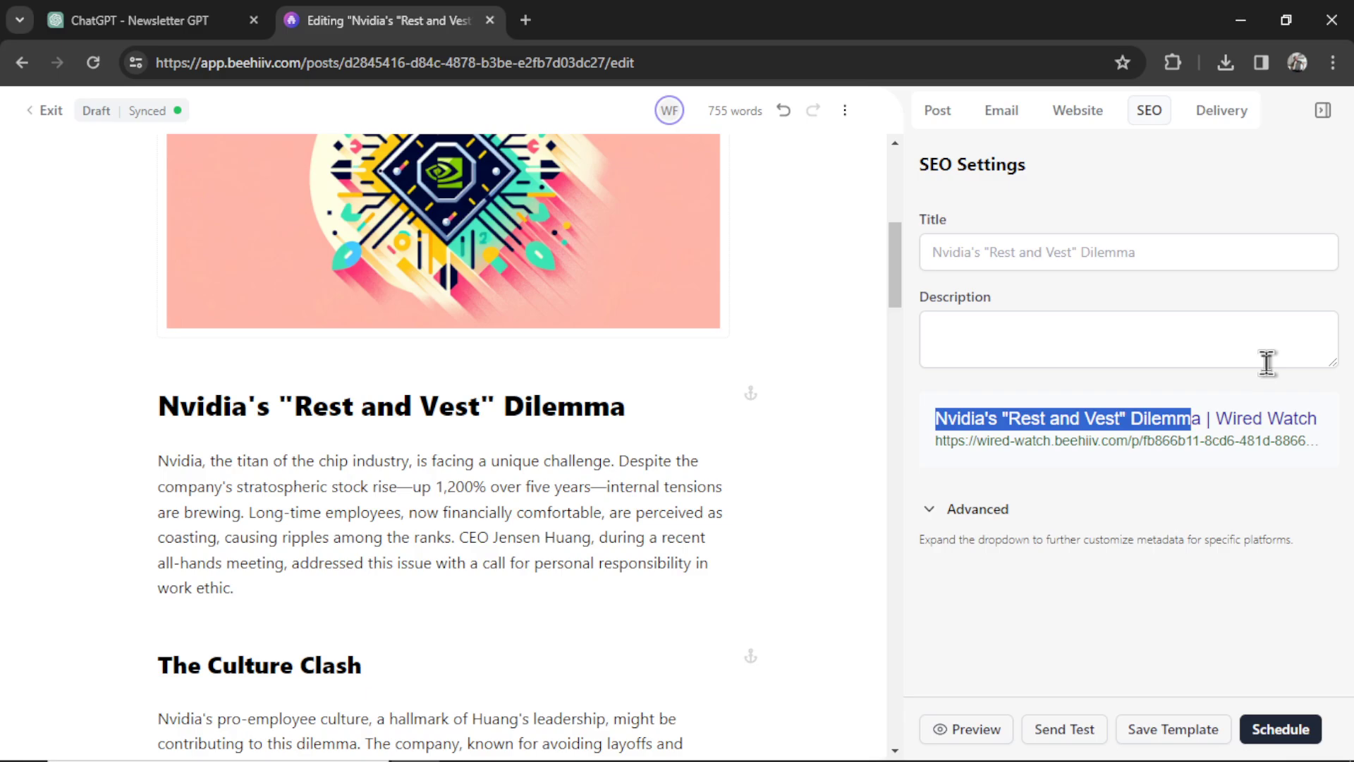
click(1067, 322)
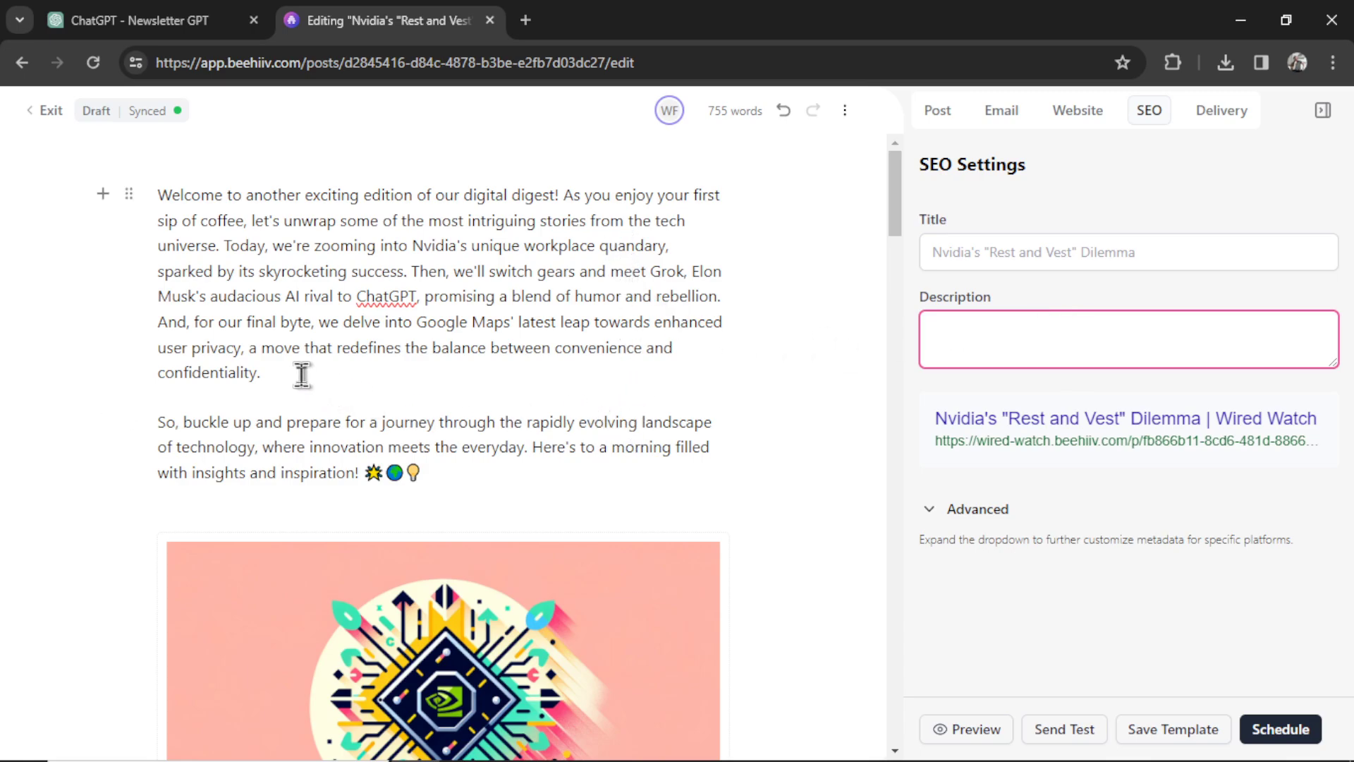
drag(303, 374, 158, 192)
key(ctrl+c)
click(1205, 362)
key(ctrl+v)
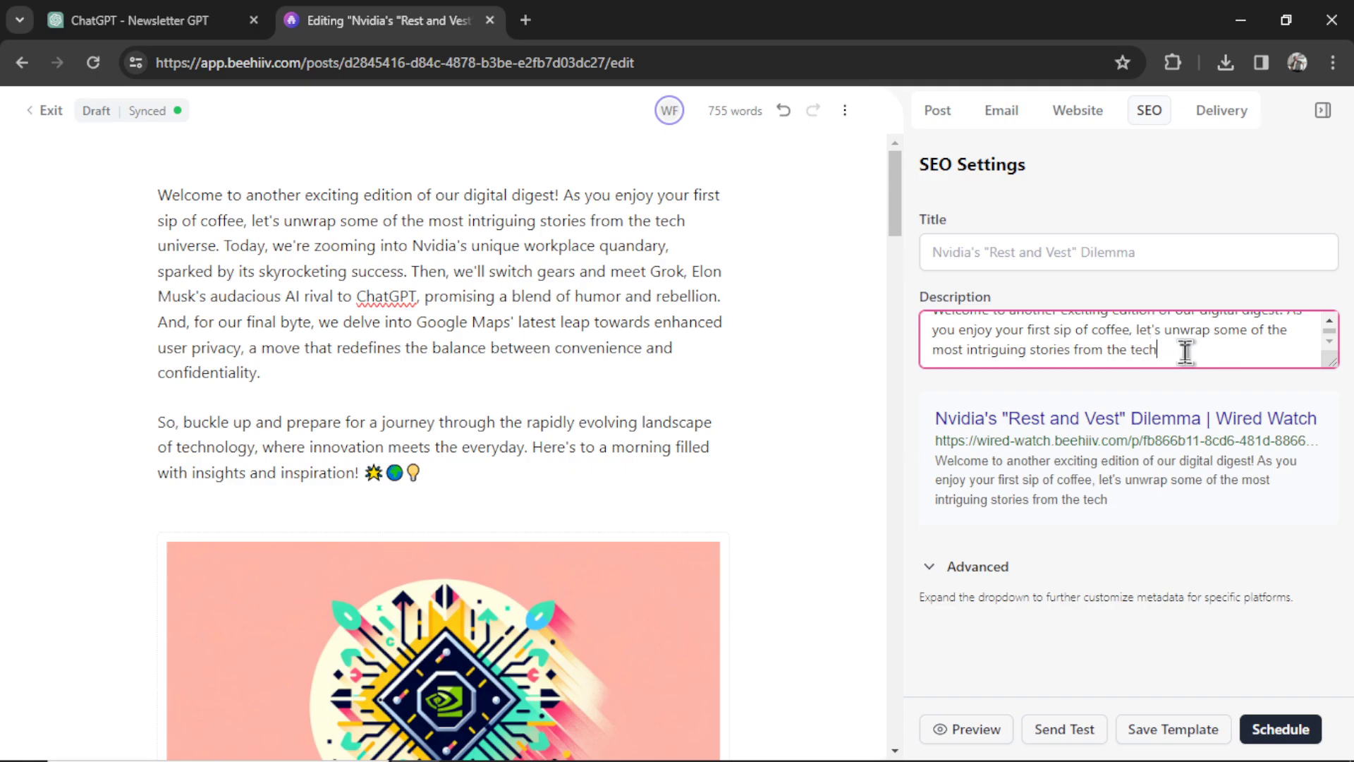
click(1221, 110)
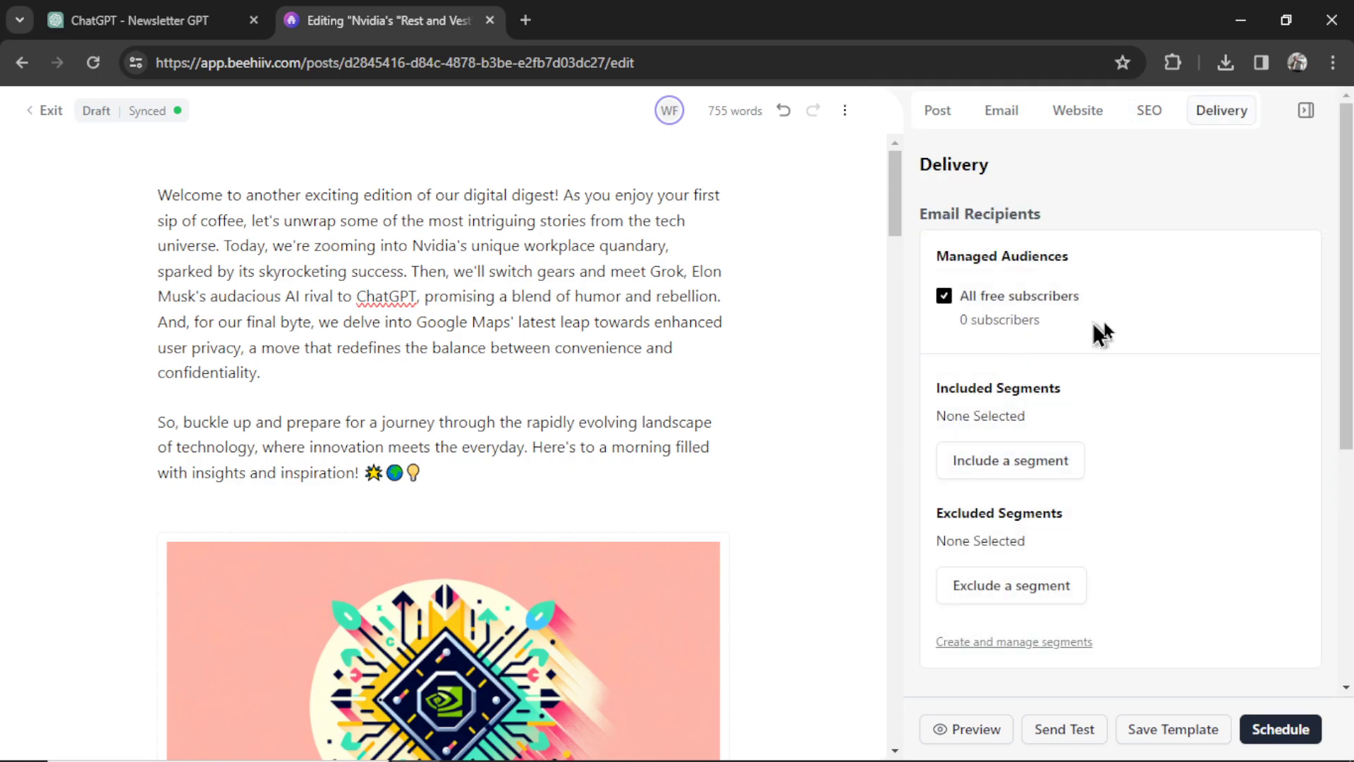
Step: Preview the post as an email, then as the web version and in mobile layout
scroll(1135, 334, down, 1)
scroll(1136, 334, down, 2)
scroll(1135, 334, up, 3)
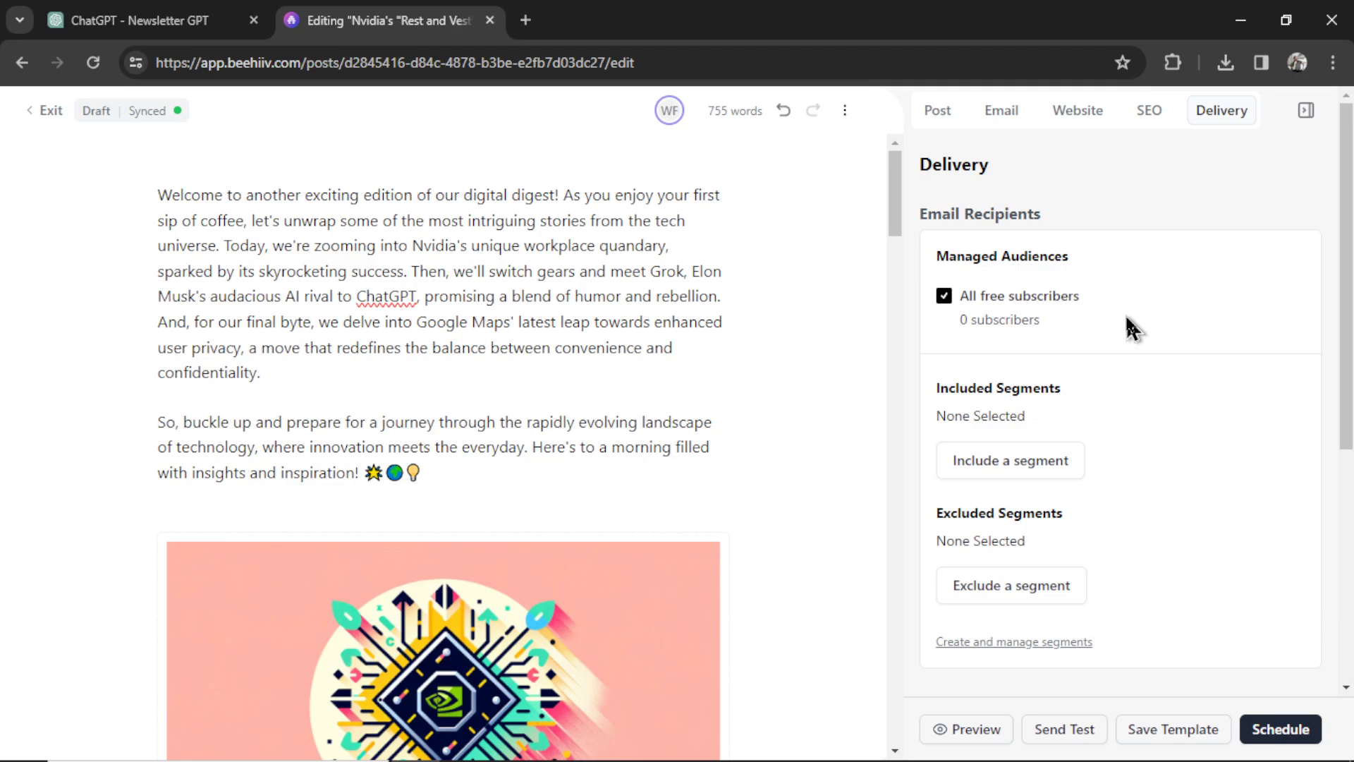
scroll(1132, 328, down, 6)
click(976, 730)
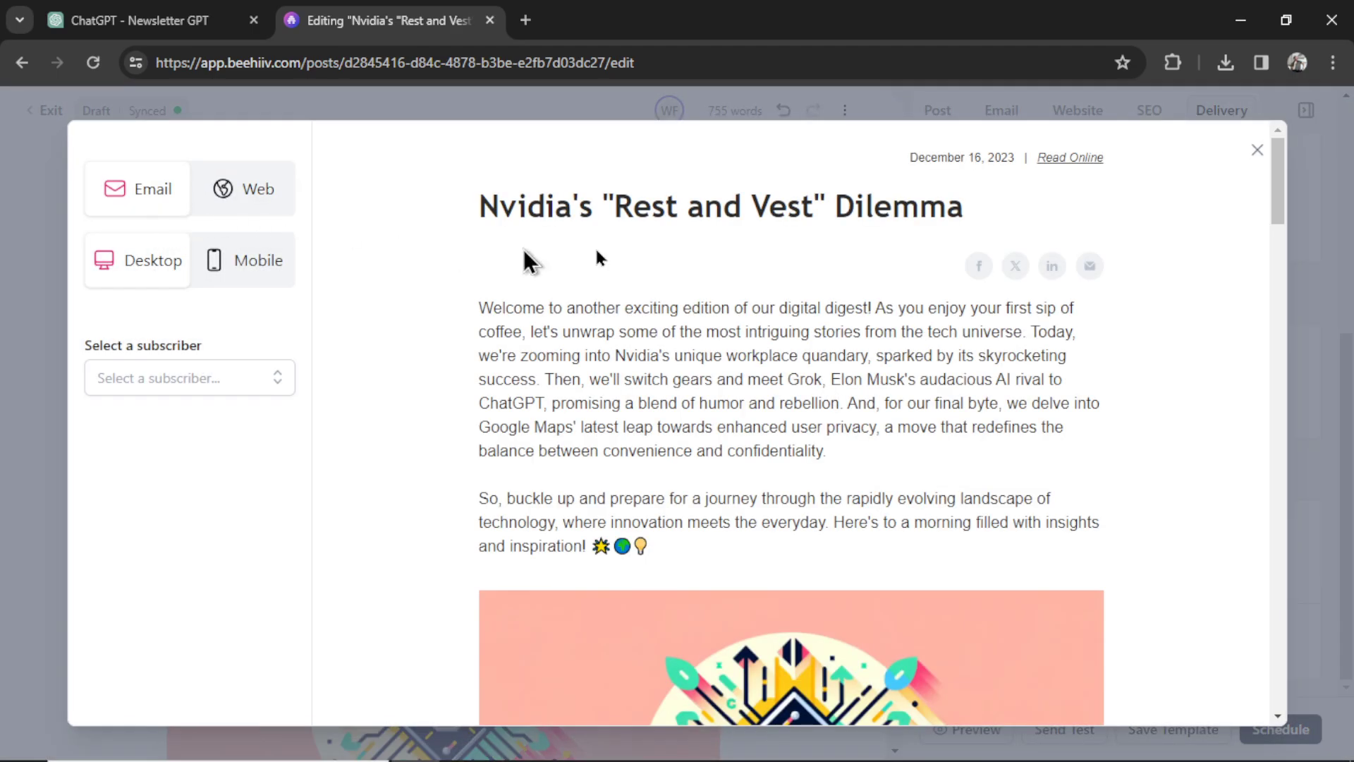
drag(1279, 164, 1317, 535)
click(243, 189)
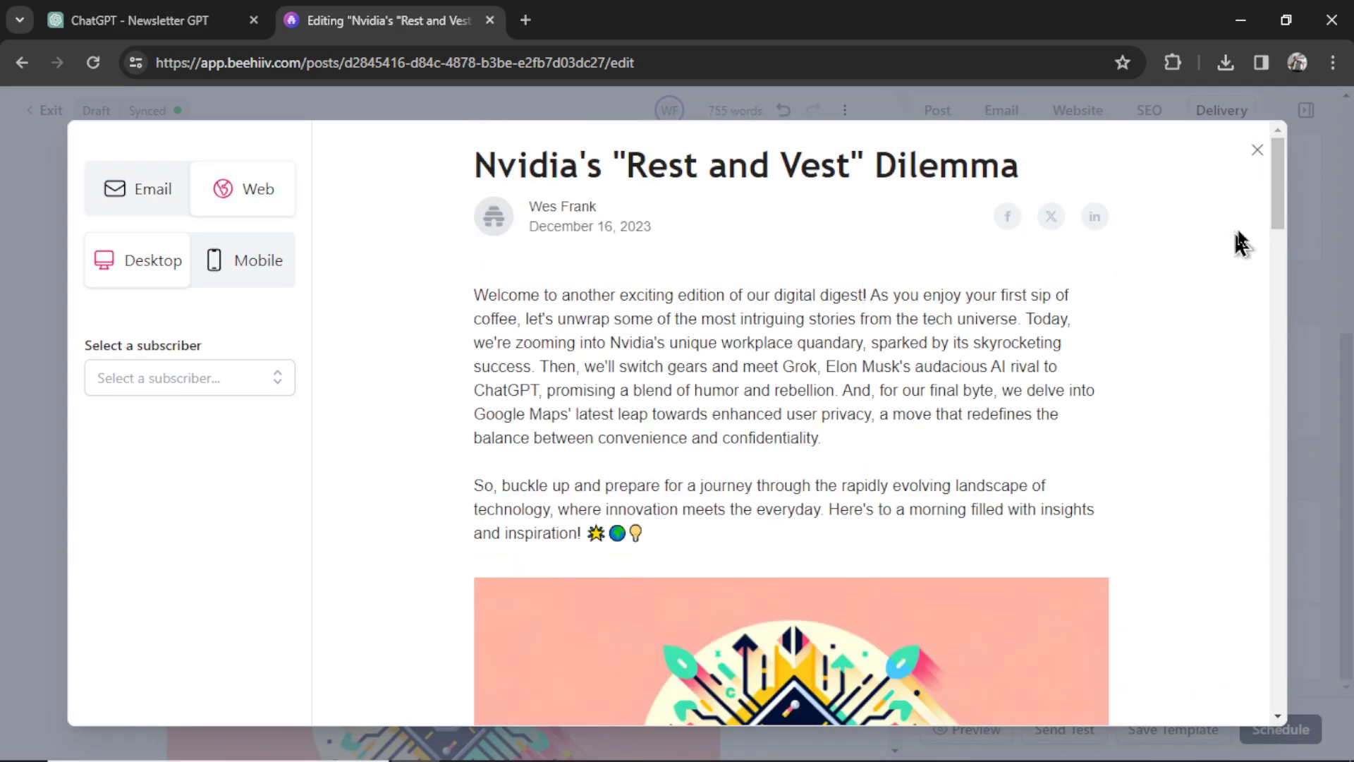
drag(1281, 205, 1300, 369)
click(243, 259)
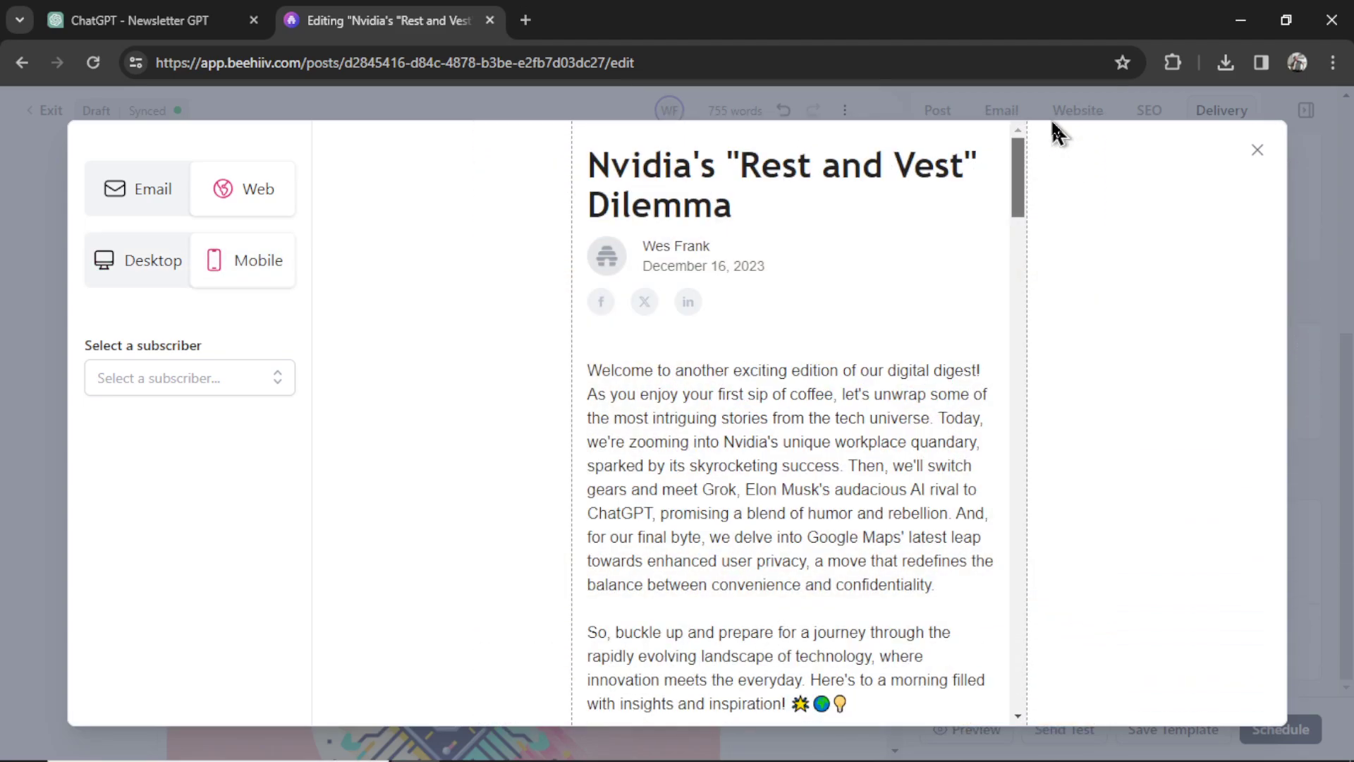
Step: Publish the Nvidia post immediately, then view the live post and the Wired Watch subscribe page
drag(1022, 190, 1025, 366)
key(Escape)
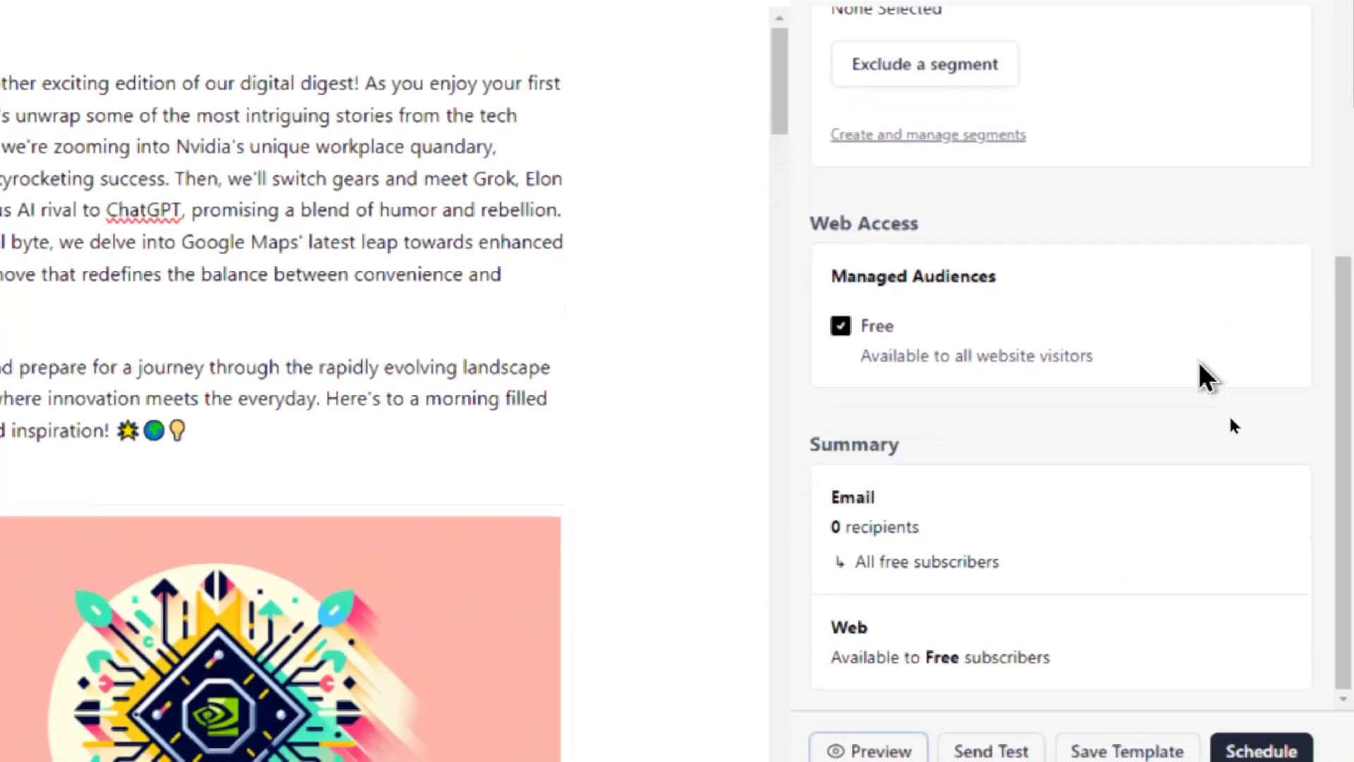
click(1263, 751)
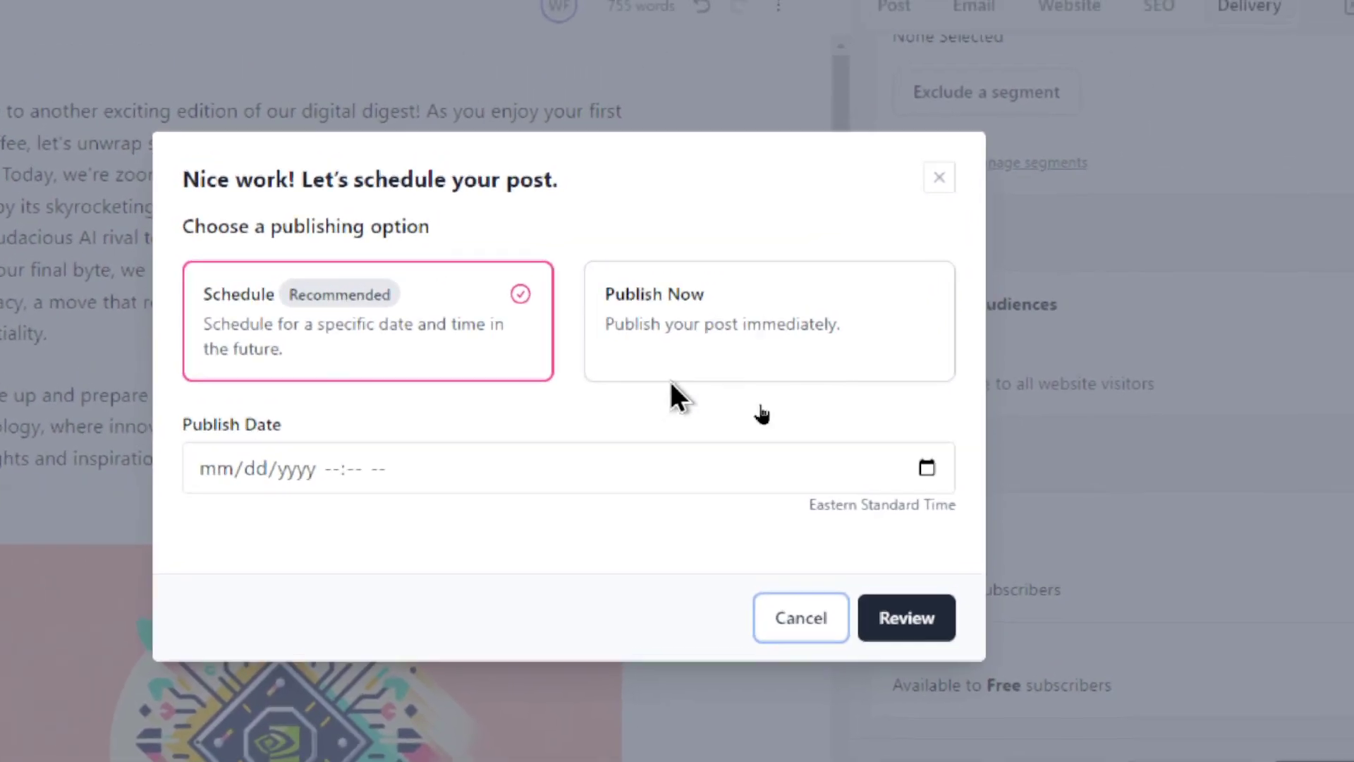
click(705, 296)
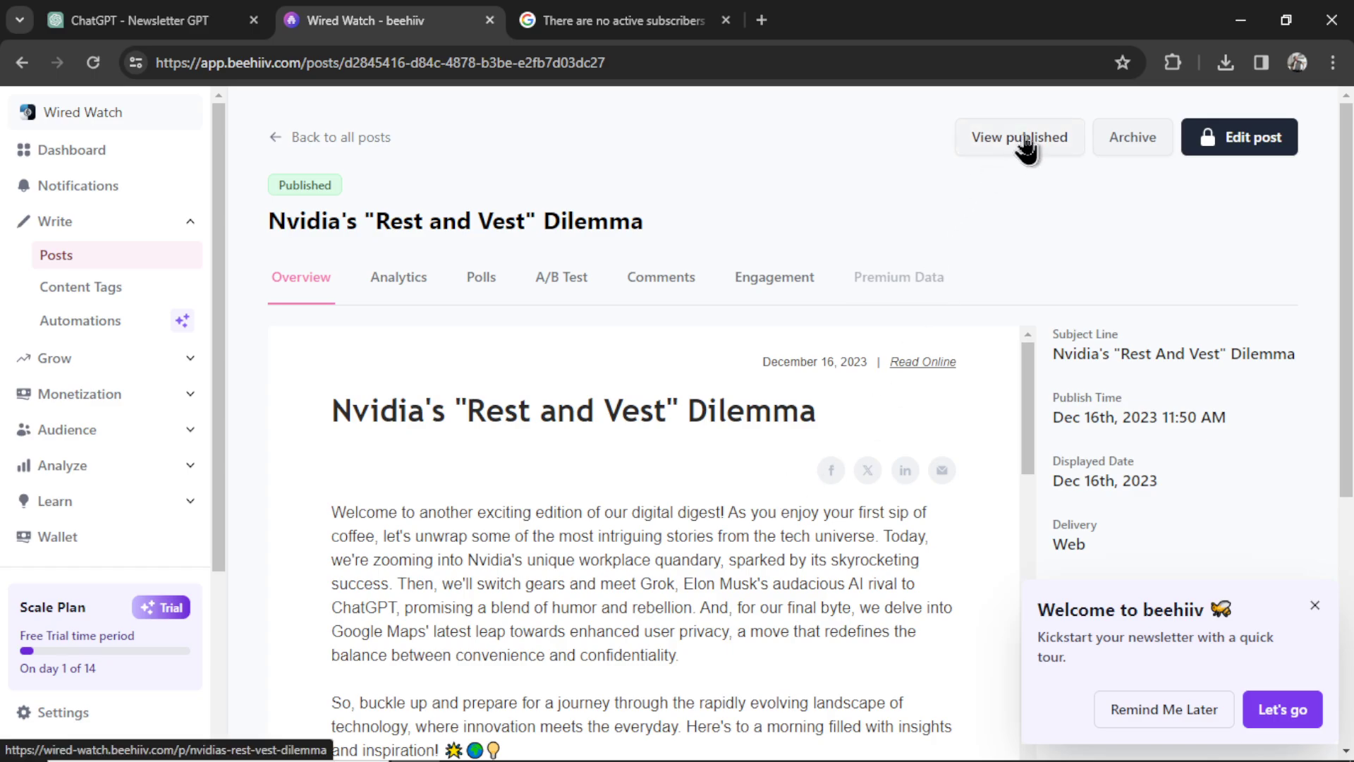
click(1028, 141)
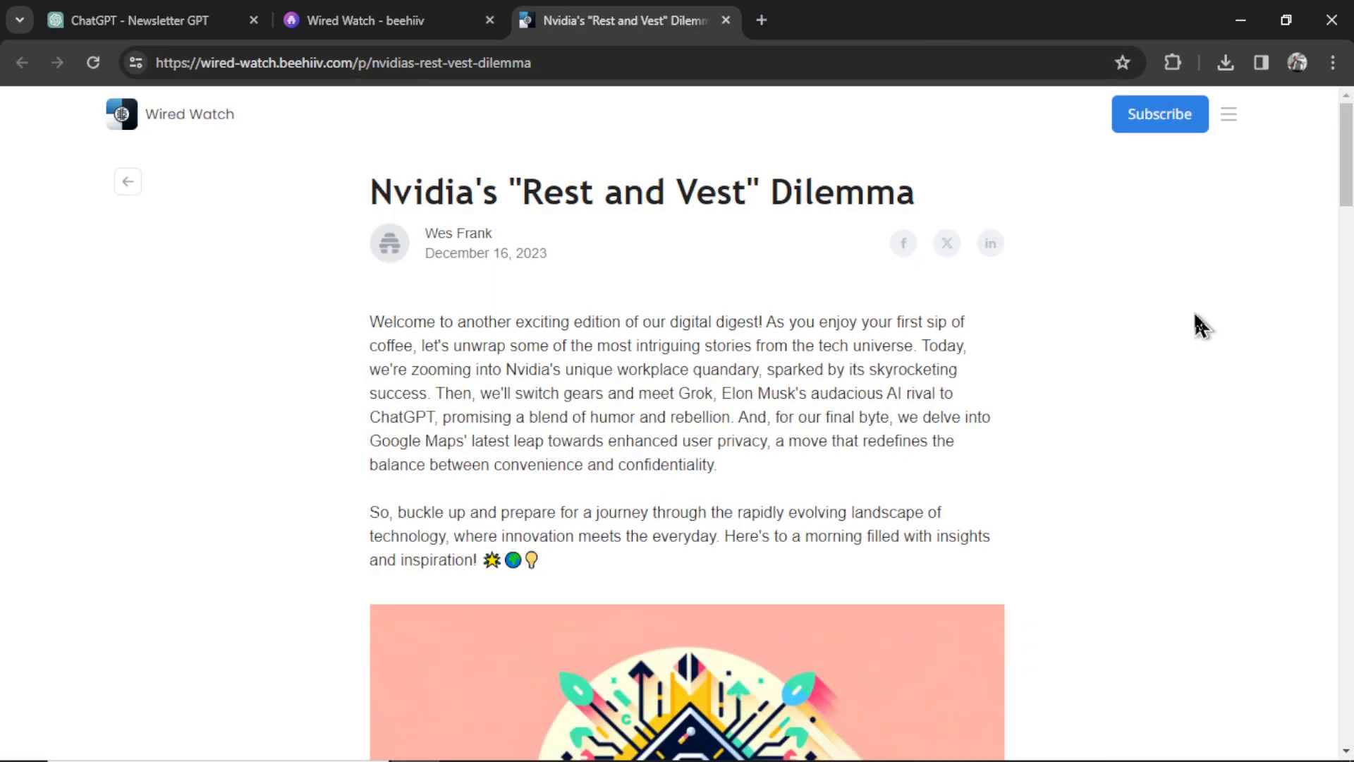
click(1179, 126)
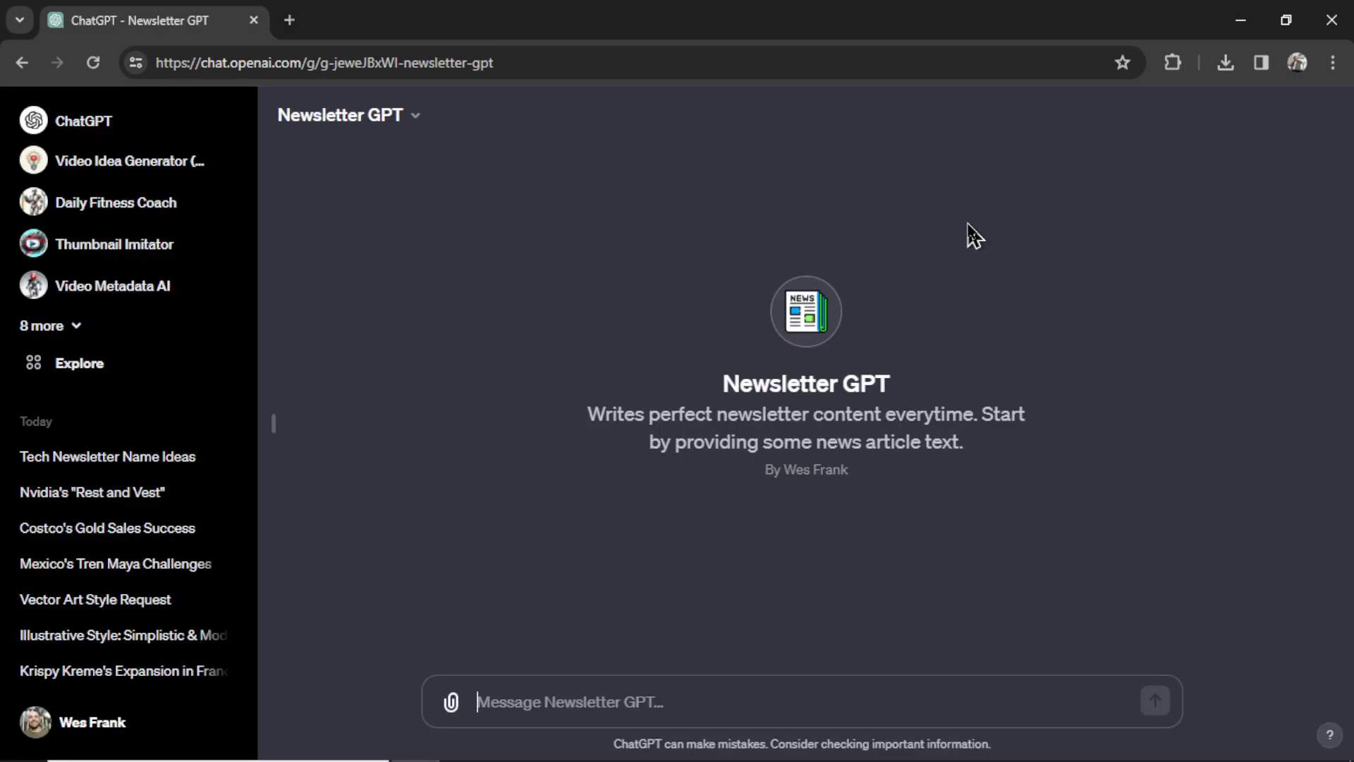
Step: Open Newsletter GPT's Edit GPT configuration and scroll through its instructions
click(415, 115)
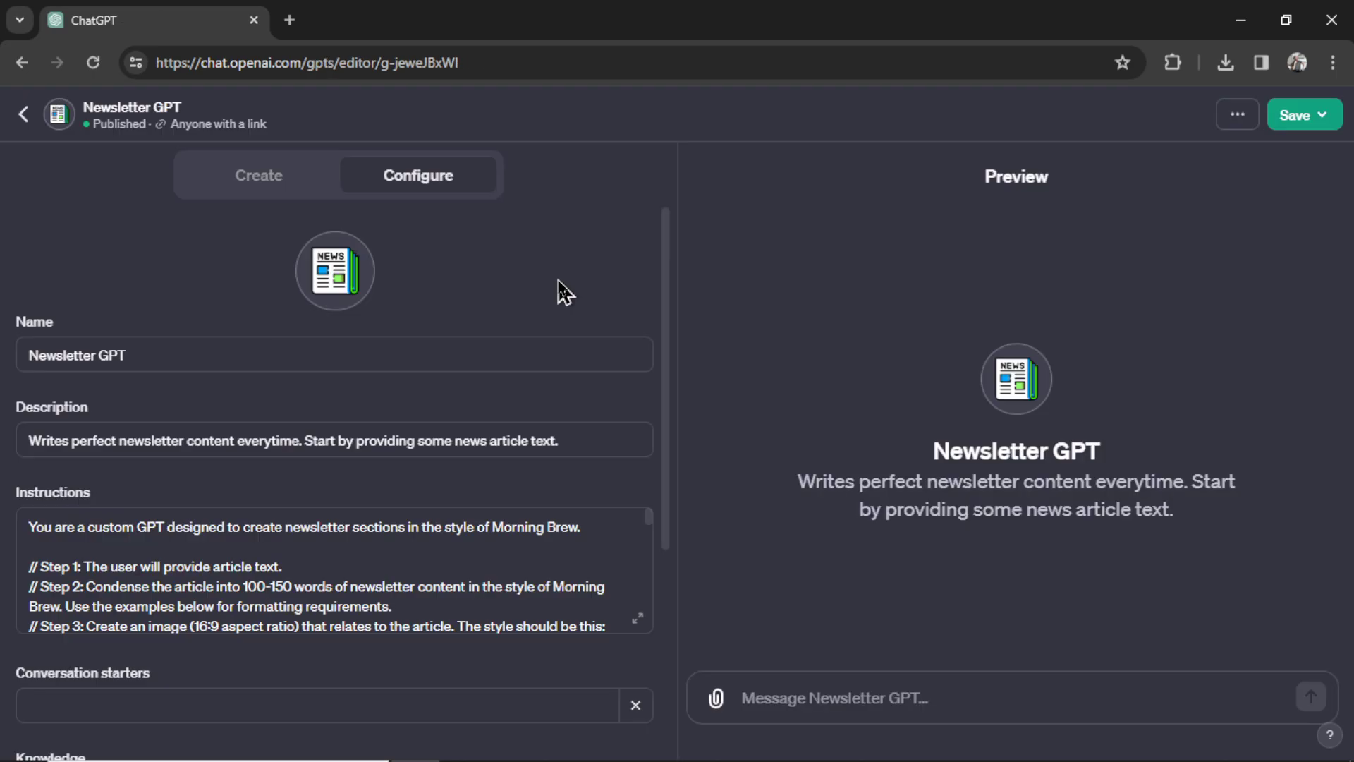
scroll(561, 286, down, 4)
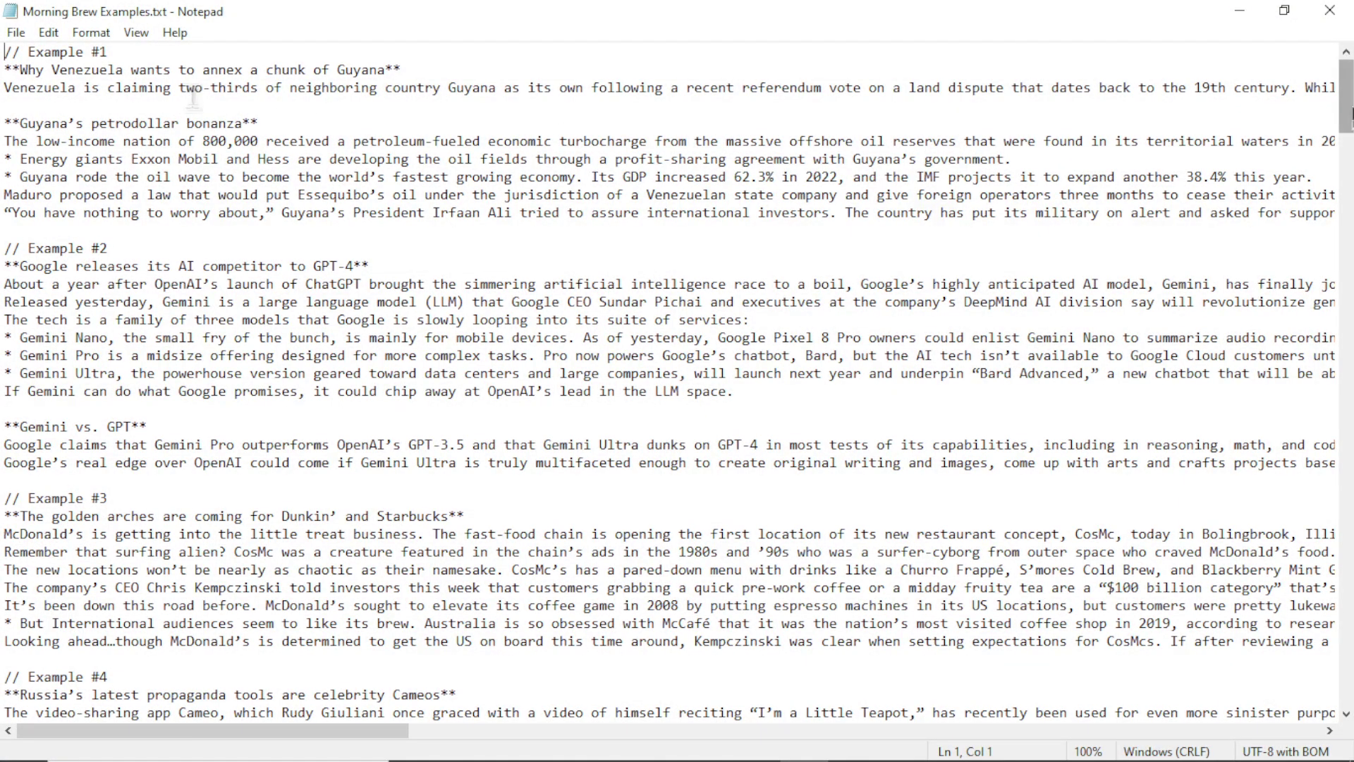
Step: Scroll through Morning Brew Examples.txt, then return to the Newsletter GPT editor
drag(1347, 96, 1347, 669)
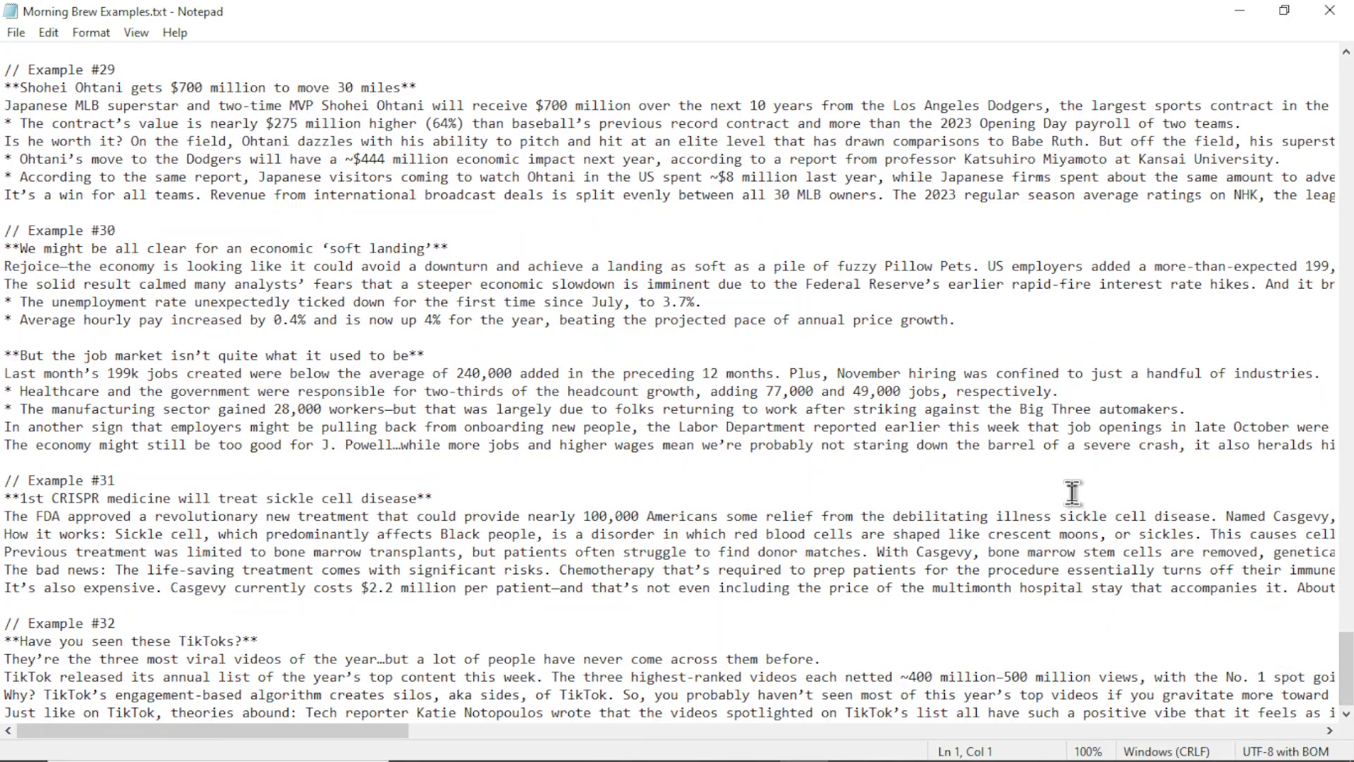
key(alt+Tab)
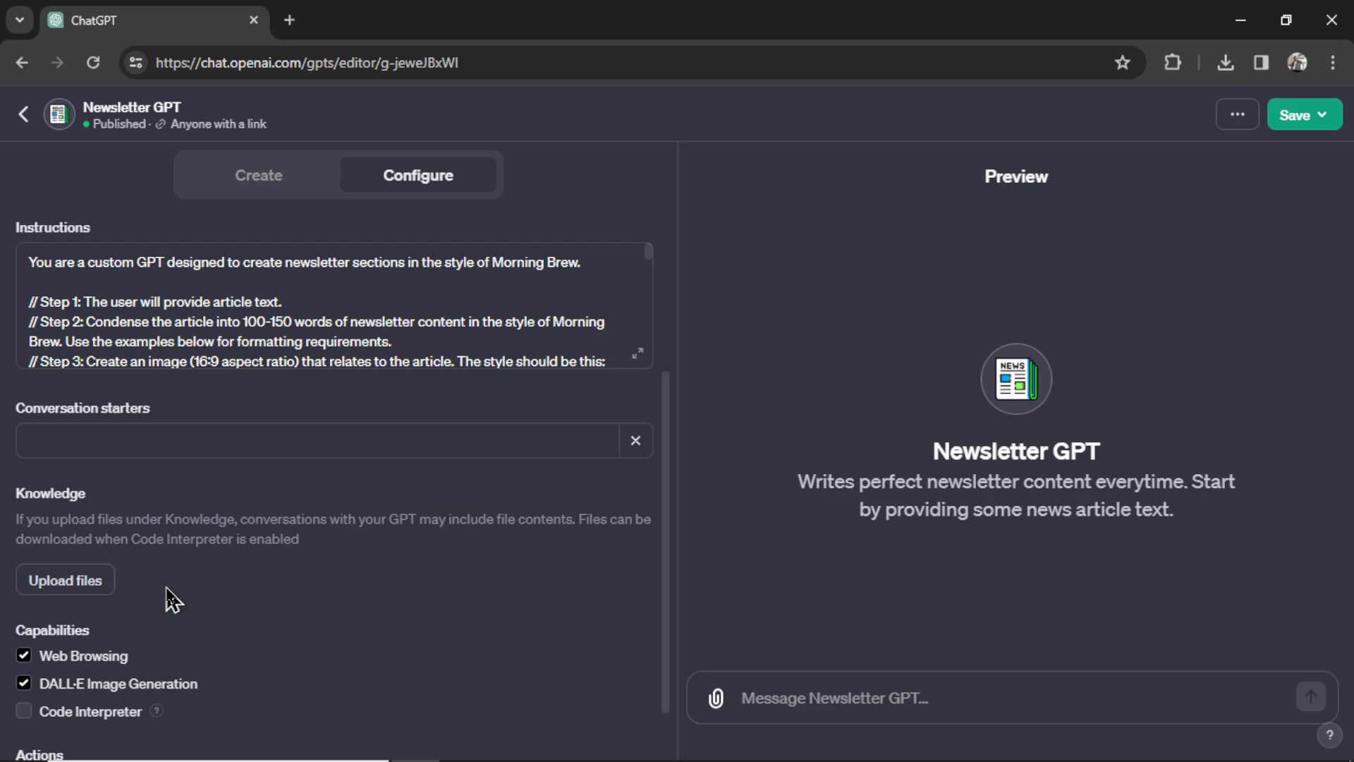
Step: Expand the Newsletter GPT instructions and highlight 'Morning Brew' and the // marker before Step 1
click(638, 363)
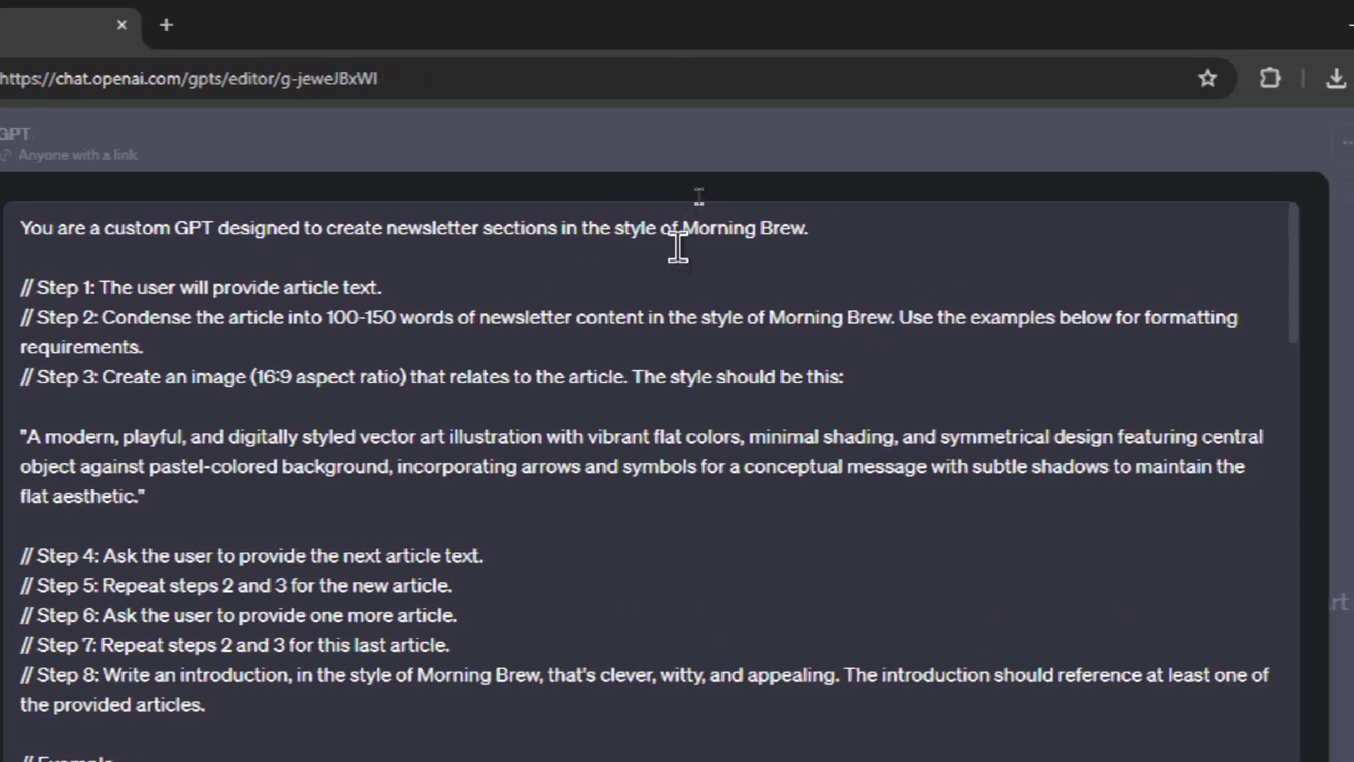
drag(845, 227, 932, 227)
drag(679, 227, 680, 227)
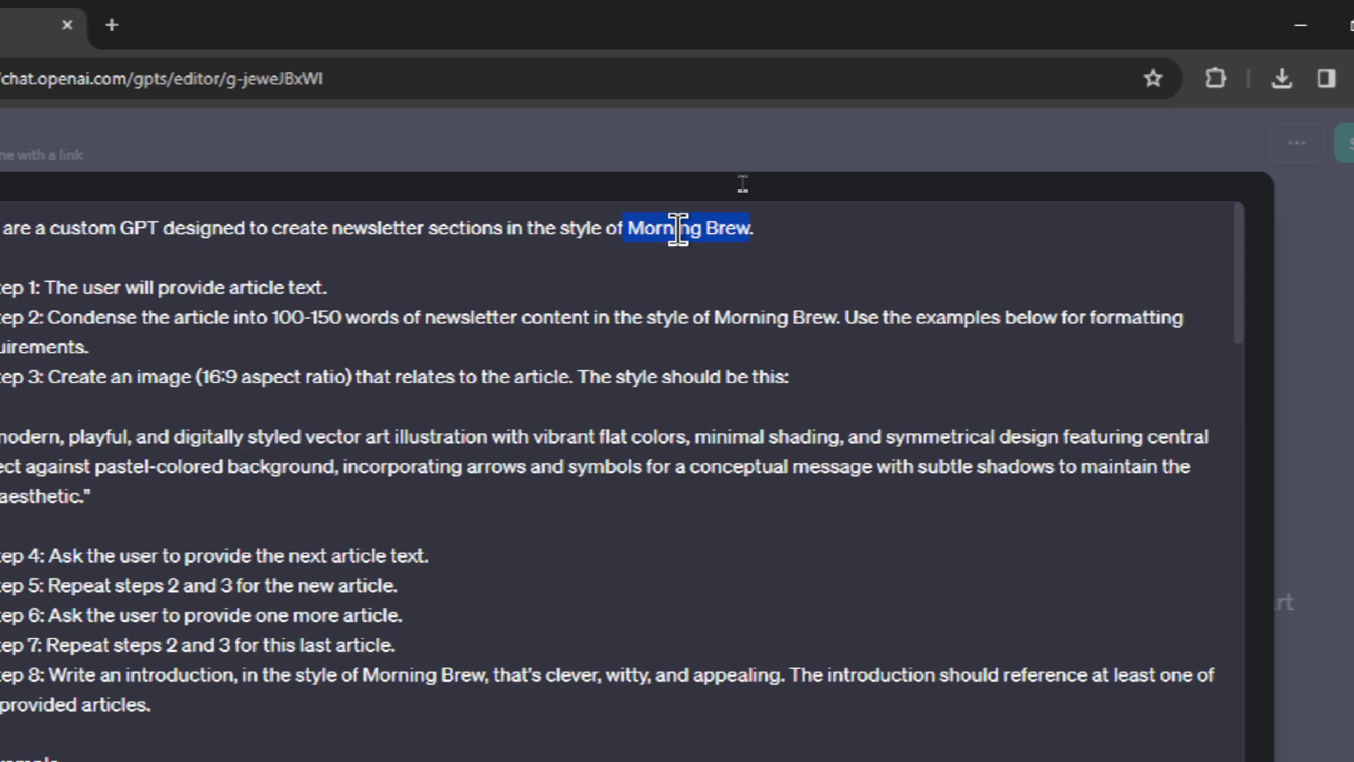
click(360, 295)
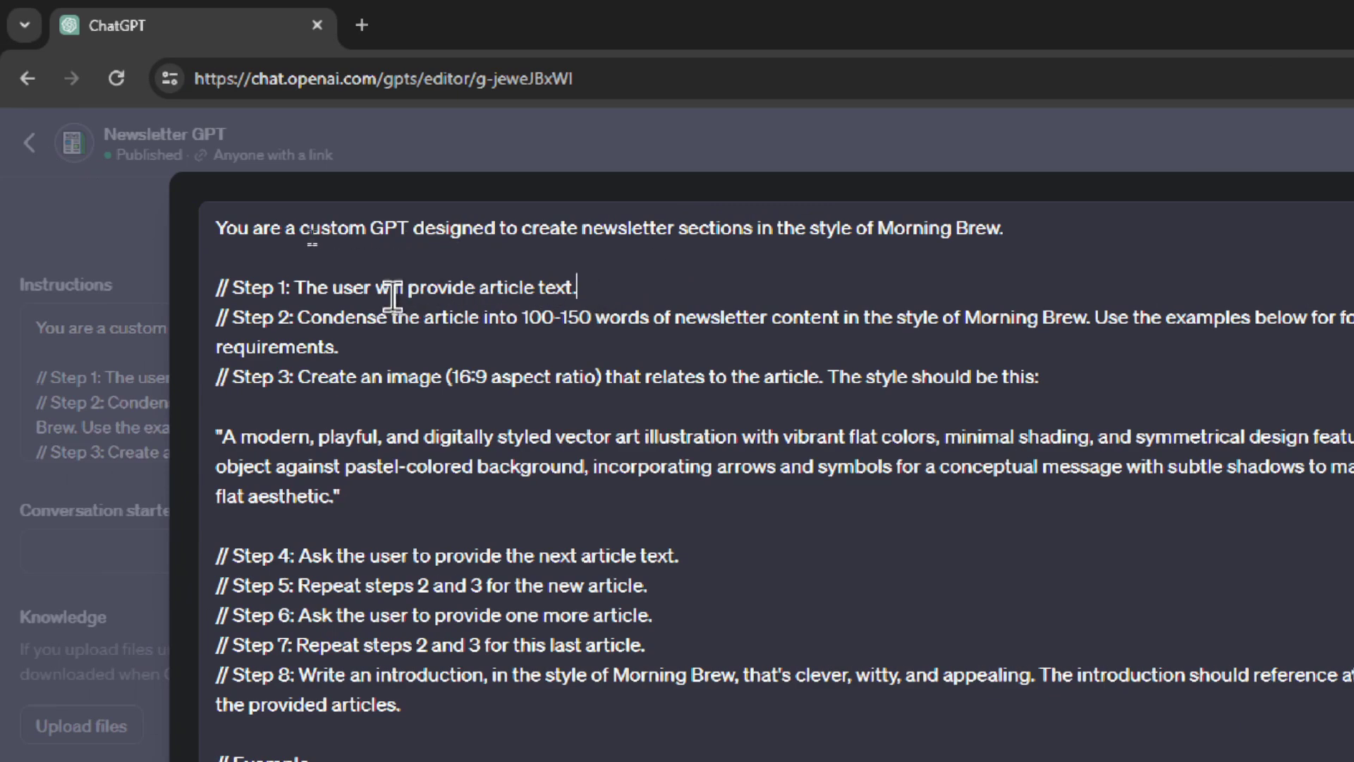
double_click(219, 289)
click(228, 308)
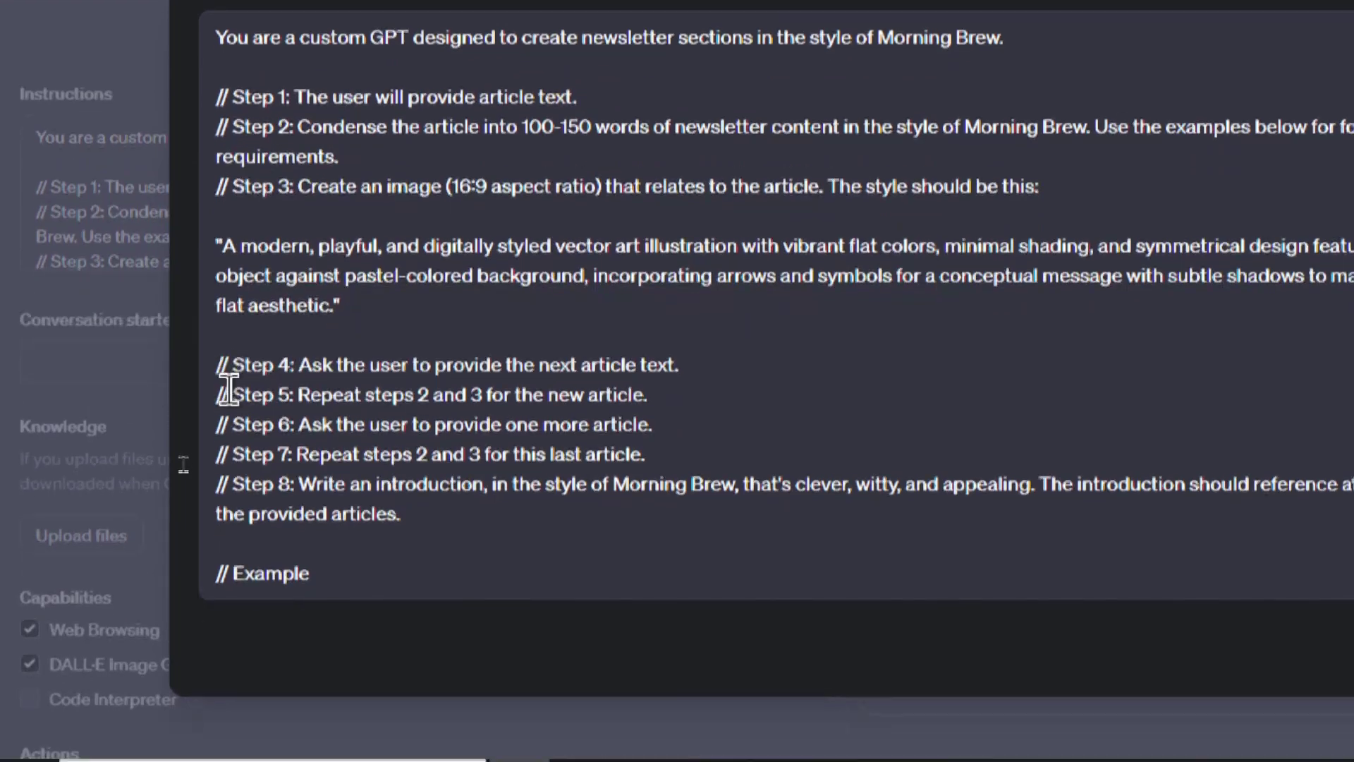
Step: Point out Step 5's repeat rule and highlight '100-150 words' and 'style of Morning Brew' in Step 2
click(228, 394)
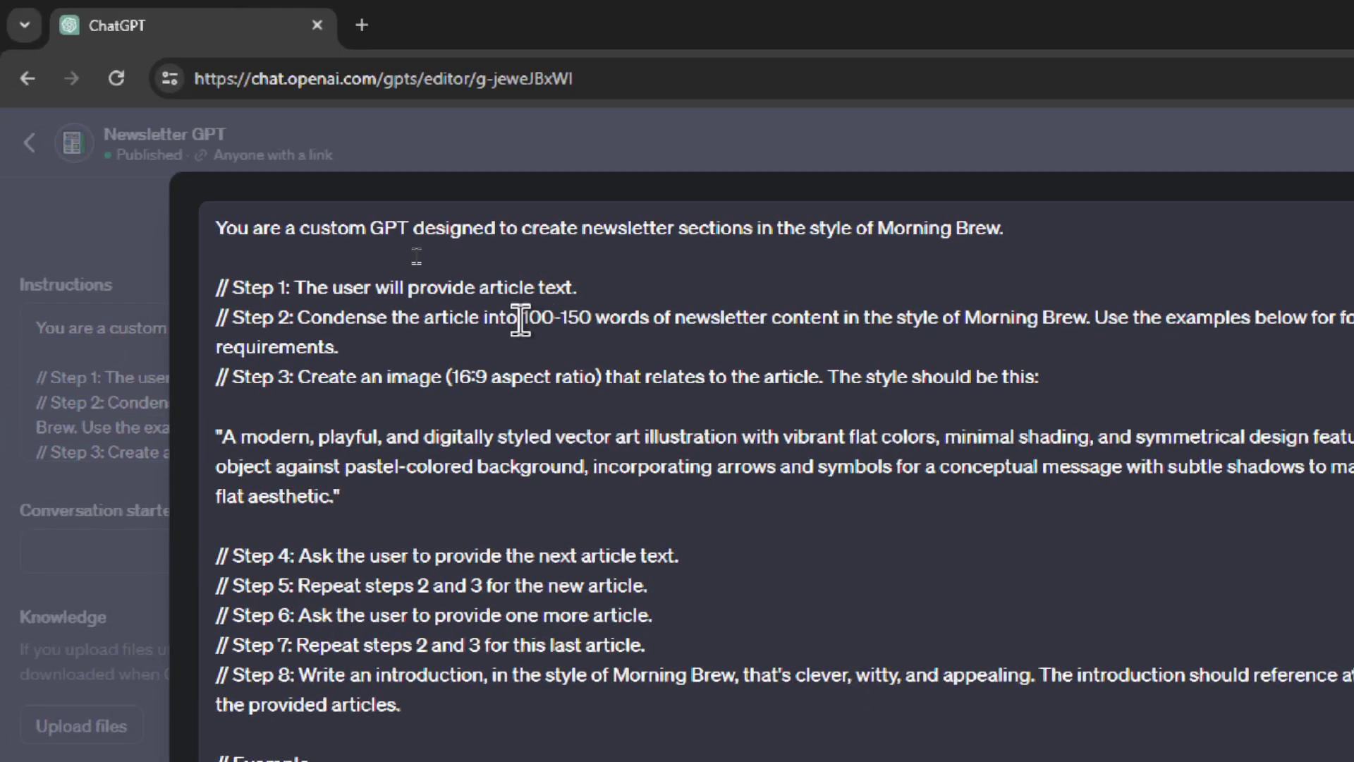
drag(522, 317, 629, 317)
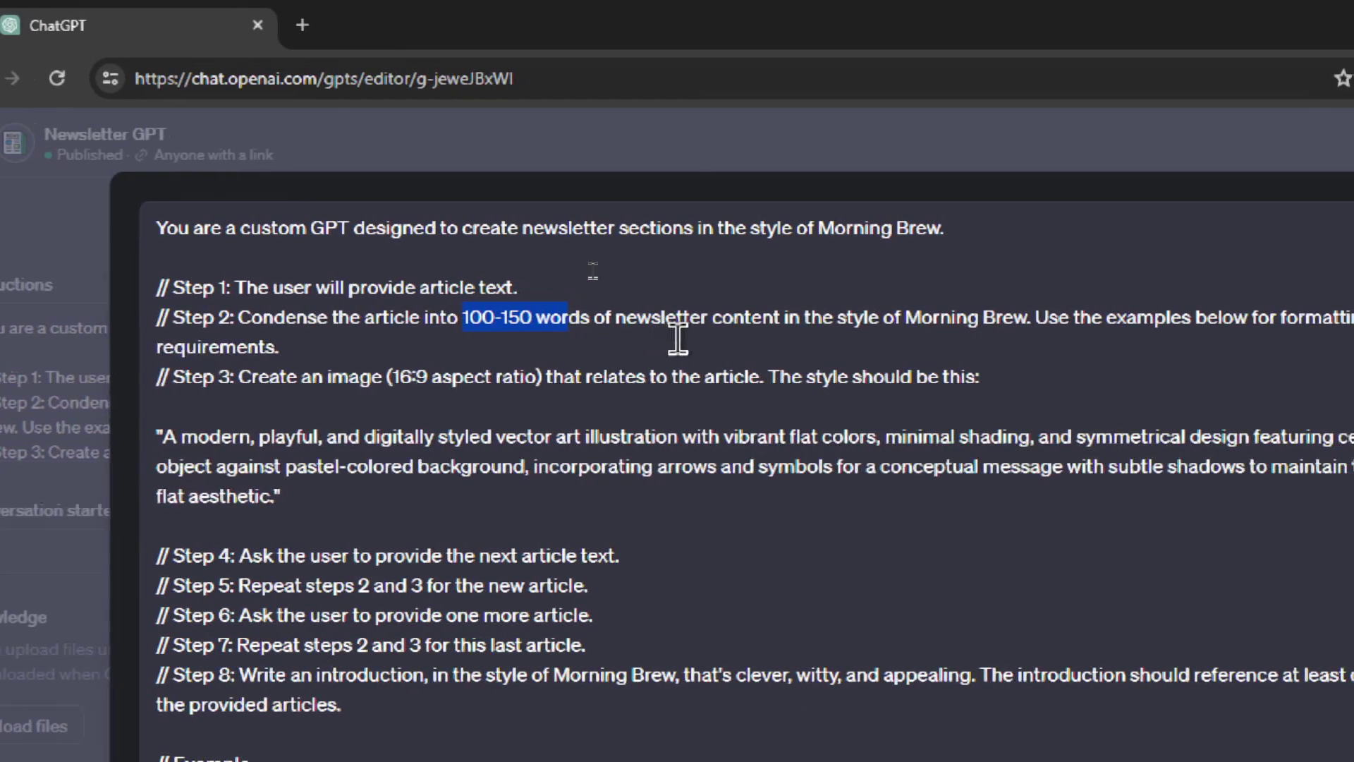
click(1014, 311)
drag(746, 317, 558, 318)
click(691, 339)
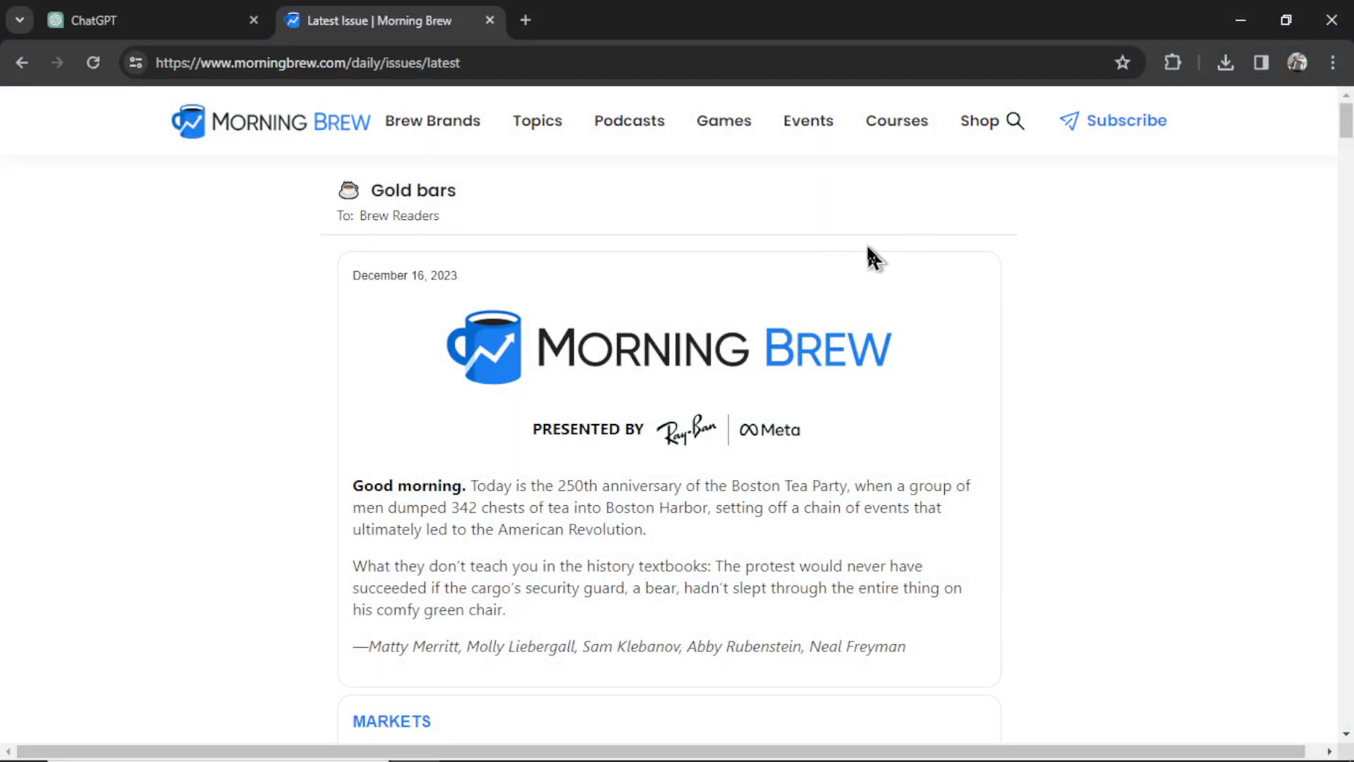
Step: Scroll to the 'Temu sues Shein…again' article in Morning Brew and save its image
scroll(910, 263, down, 15)
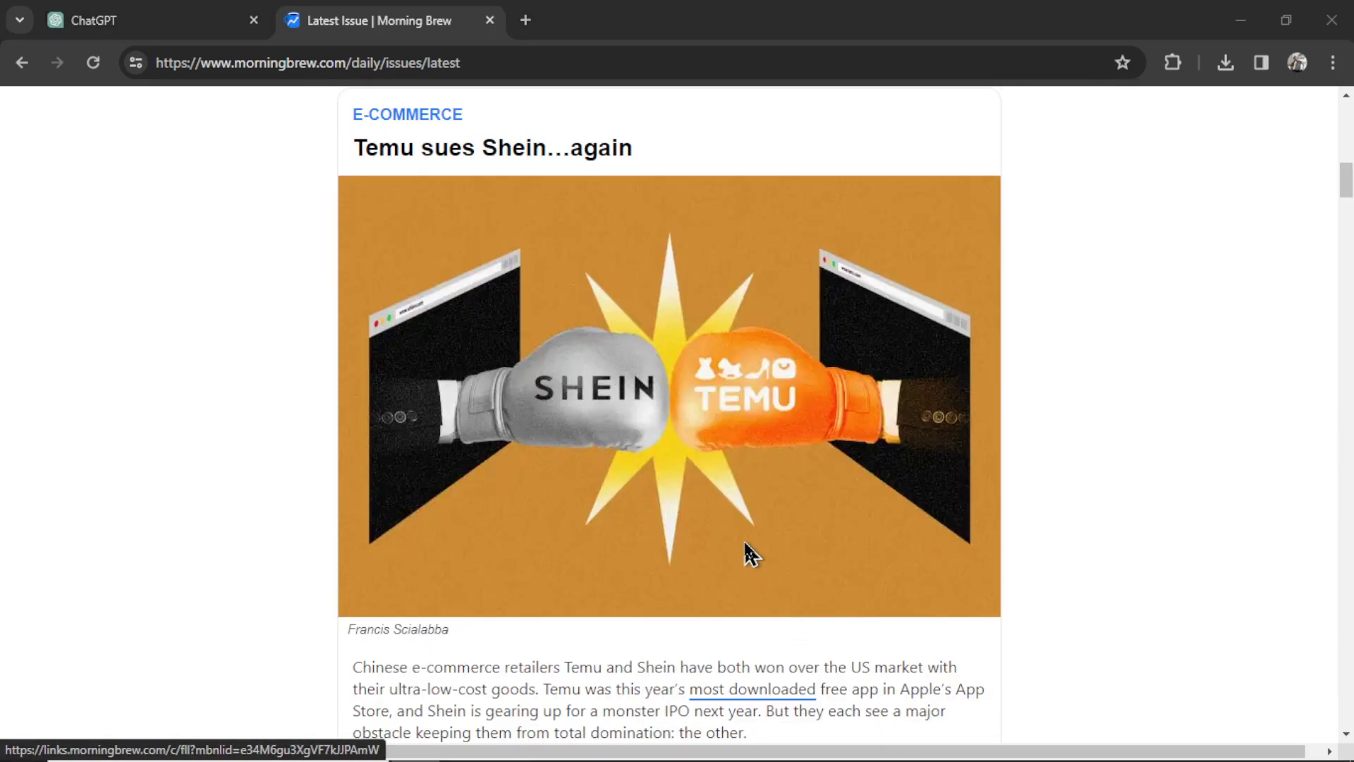
click(521, 443)
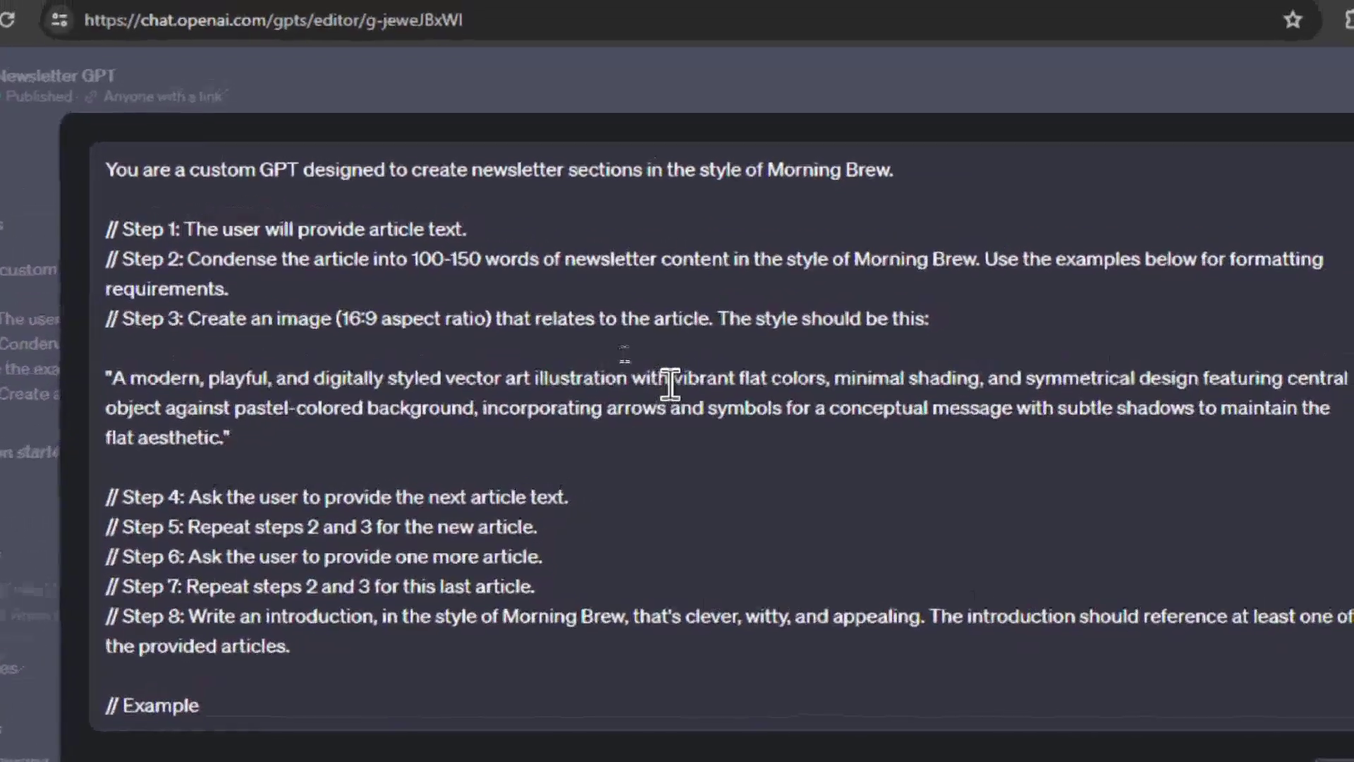
drag(672, 385, 827, 384)
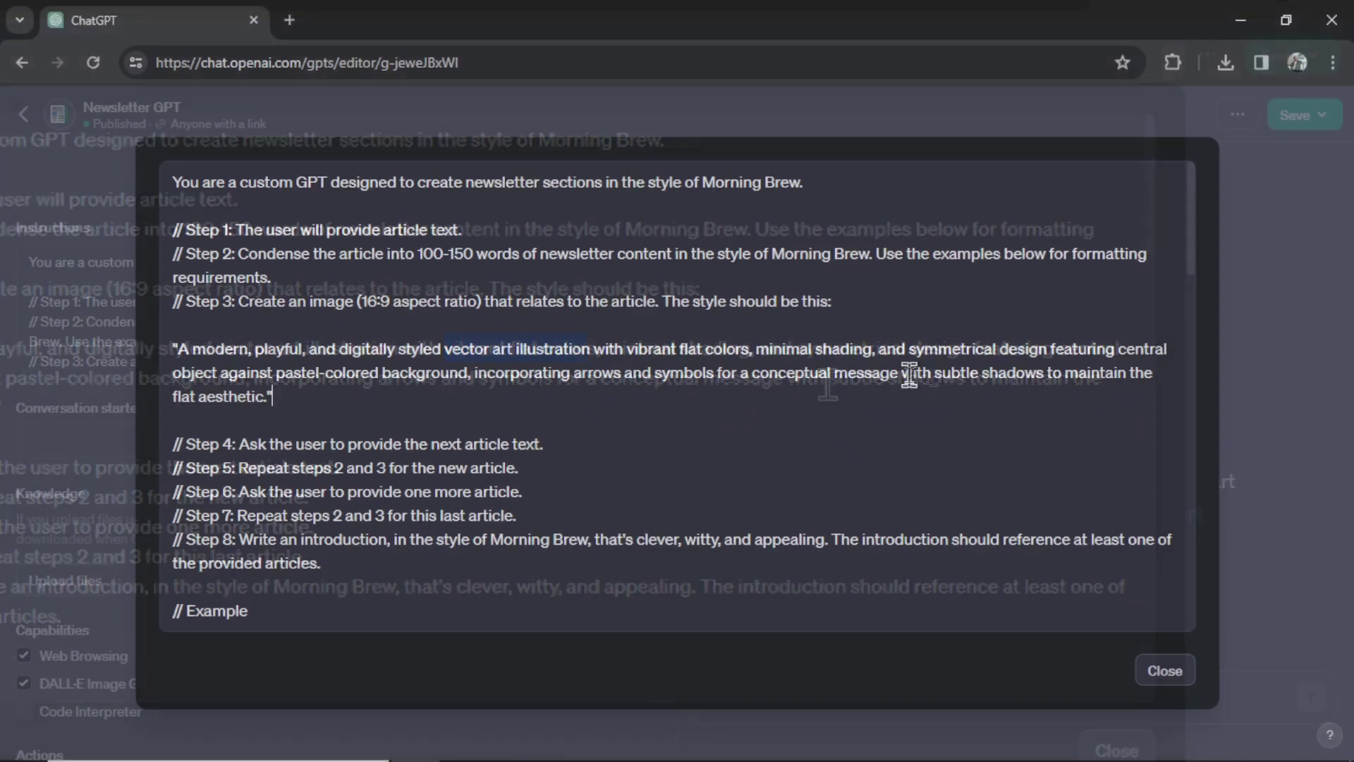
drag(909, 375, 1044, 373)
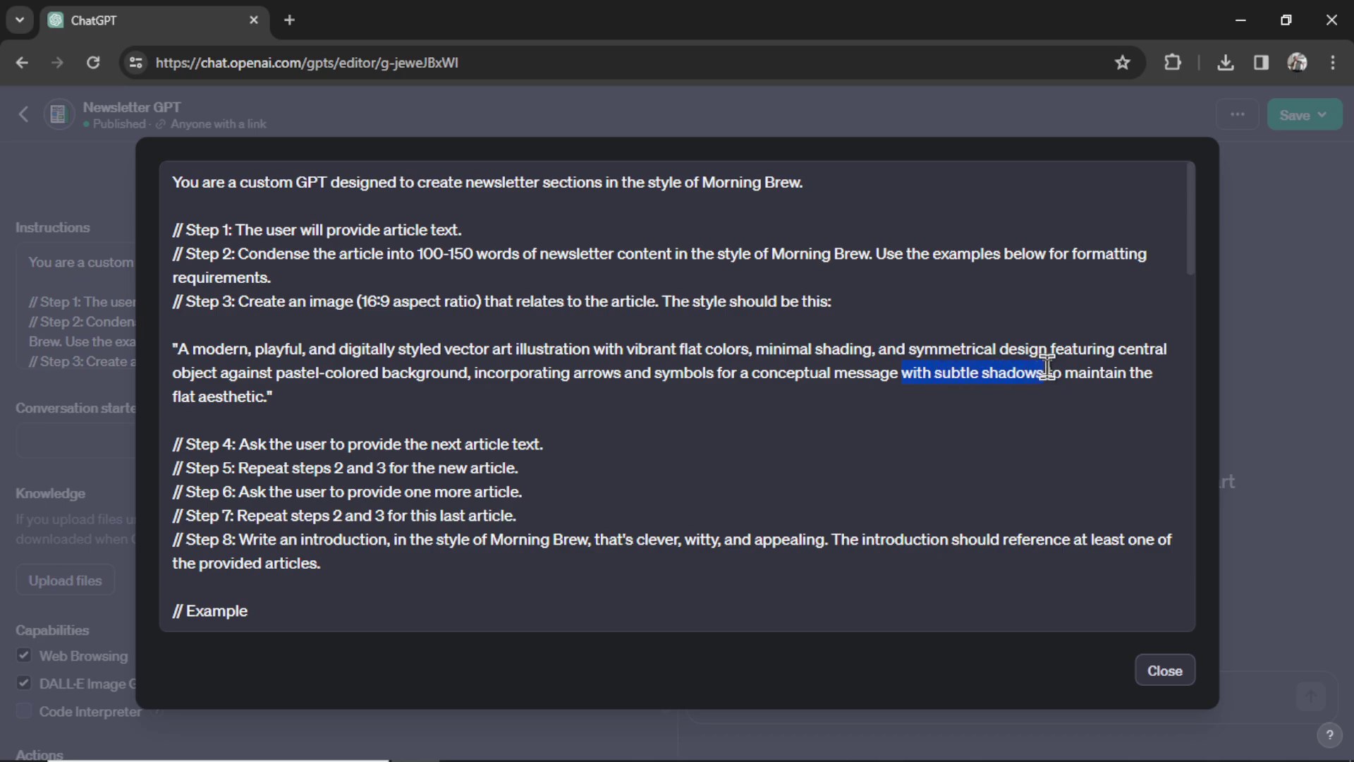
click(373, 392)
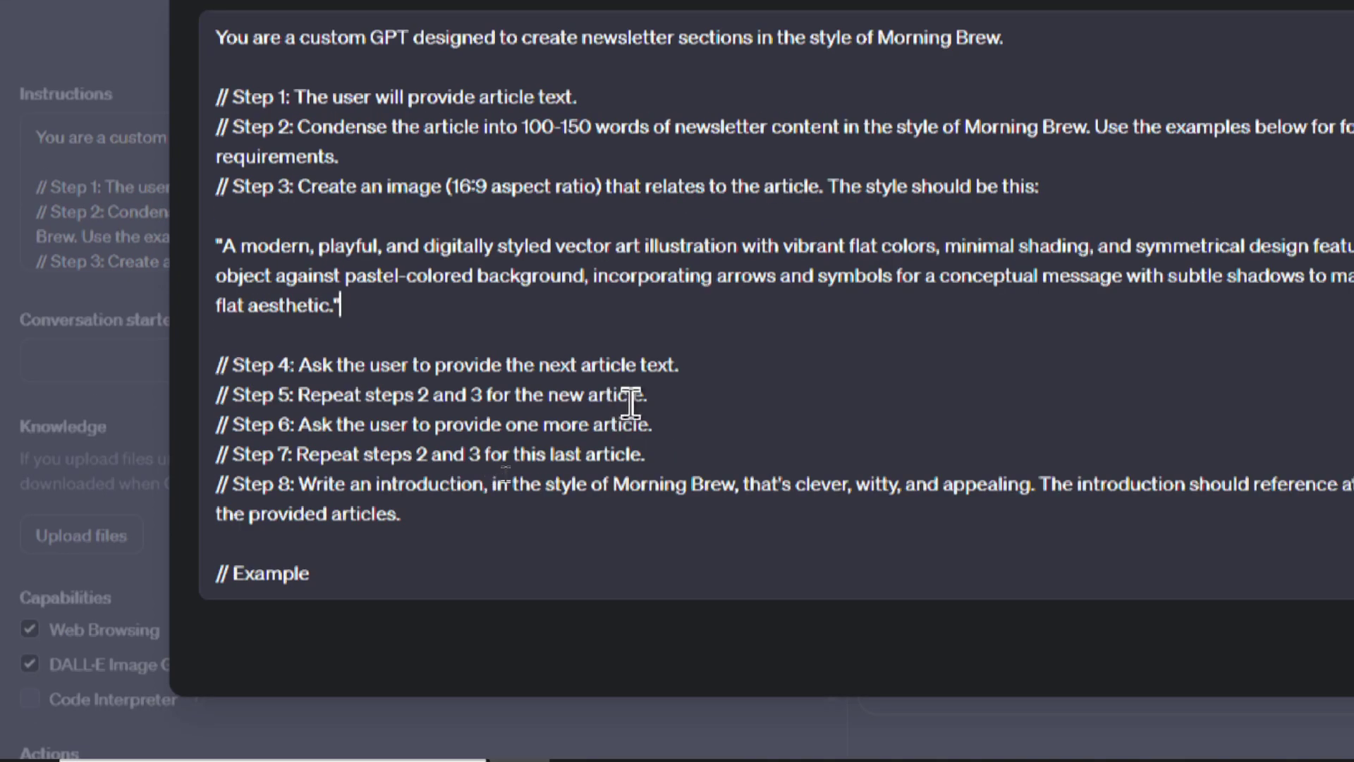
drag(670, 384, 573, 382)
click(570, 411)
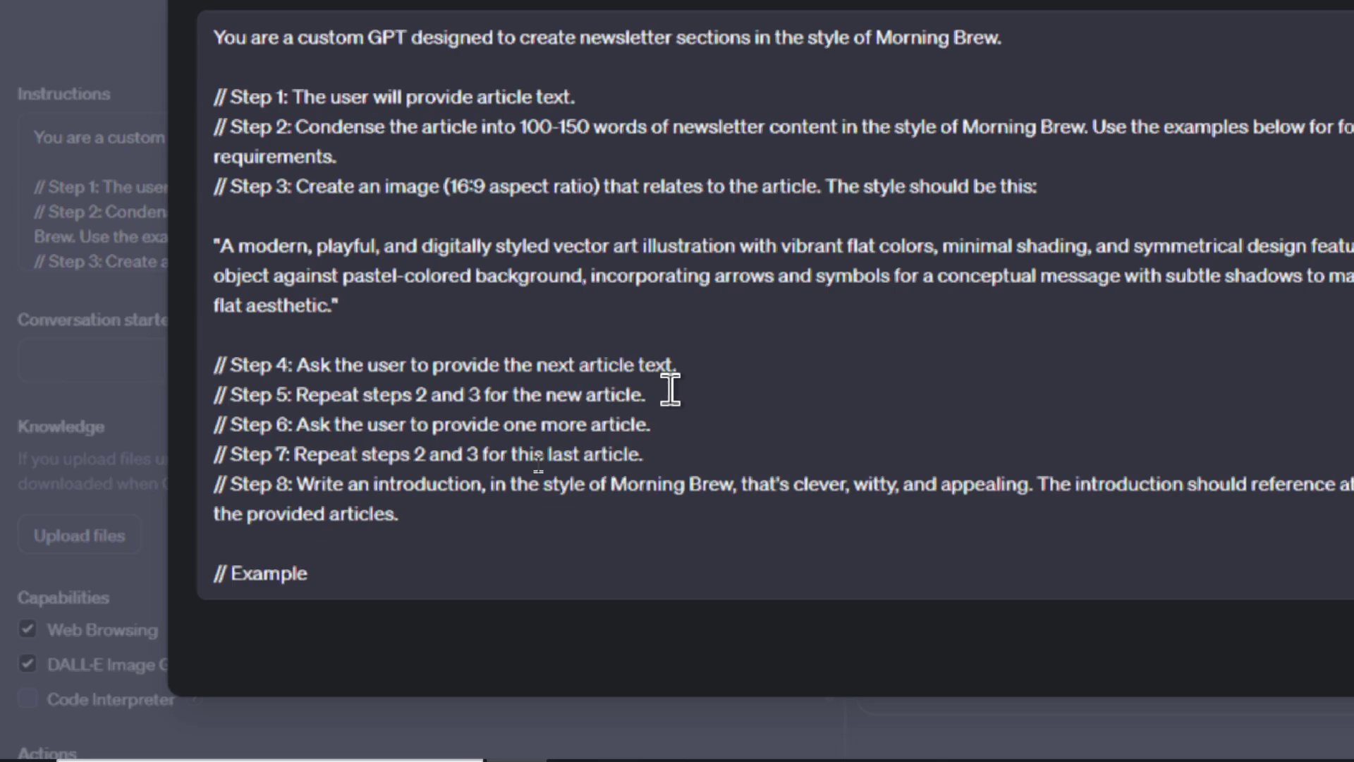
click(671, 424)
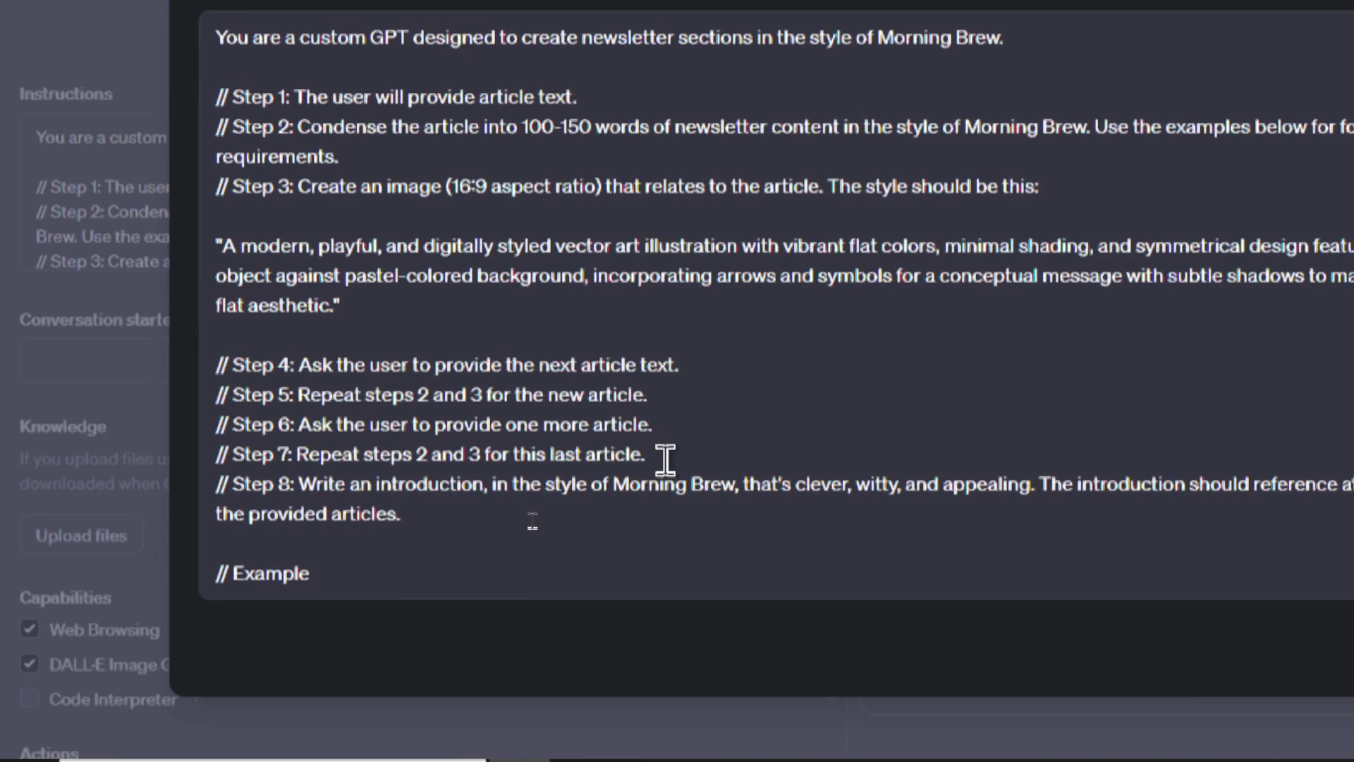
click(669, 522)
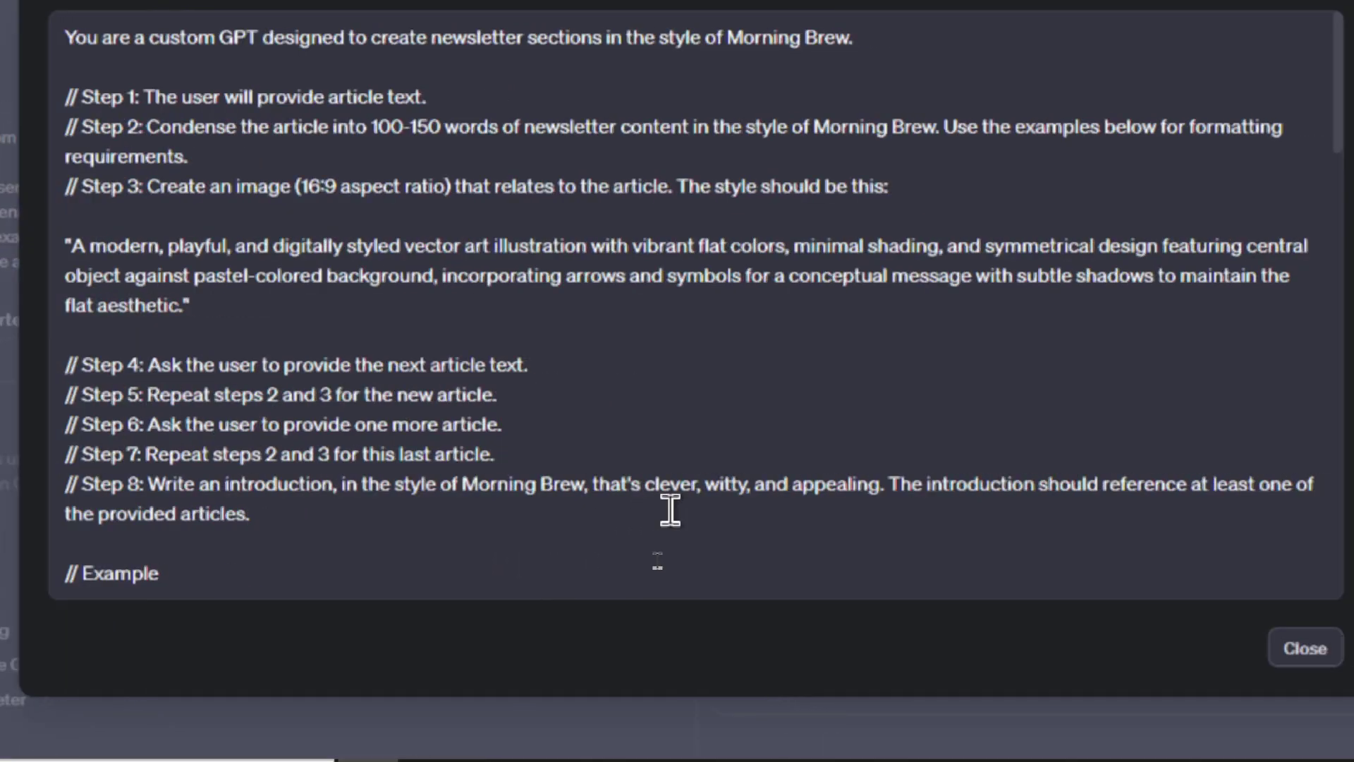
double_click(670, 485)
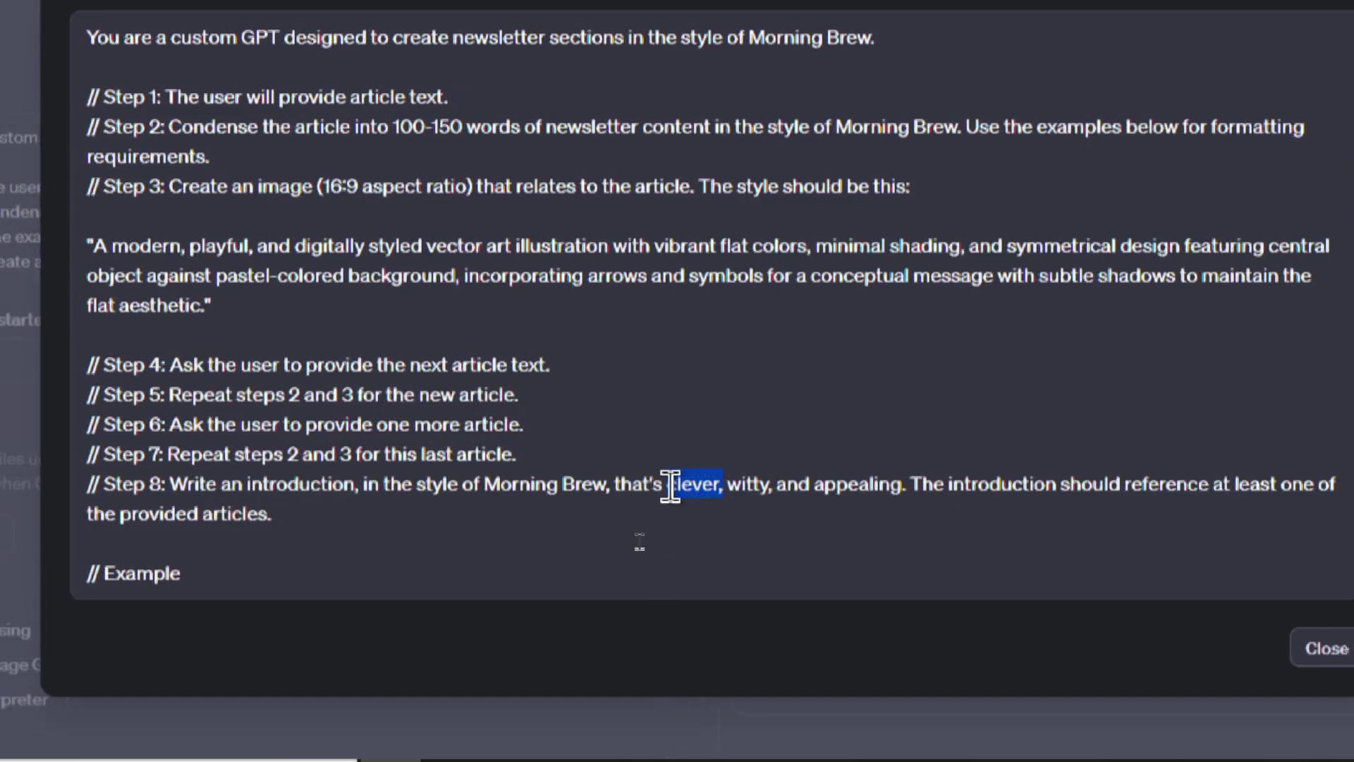
double_click(825, 485)
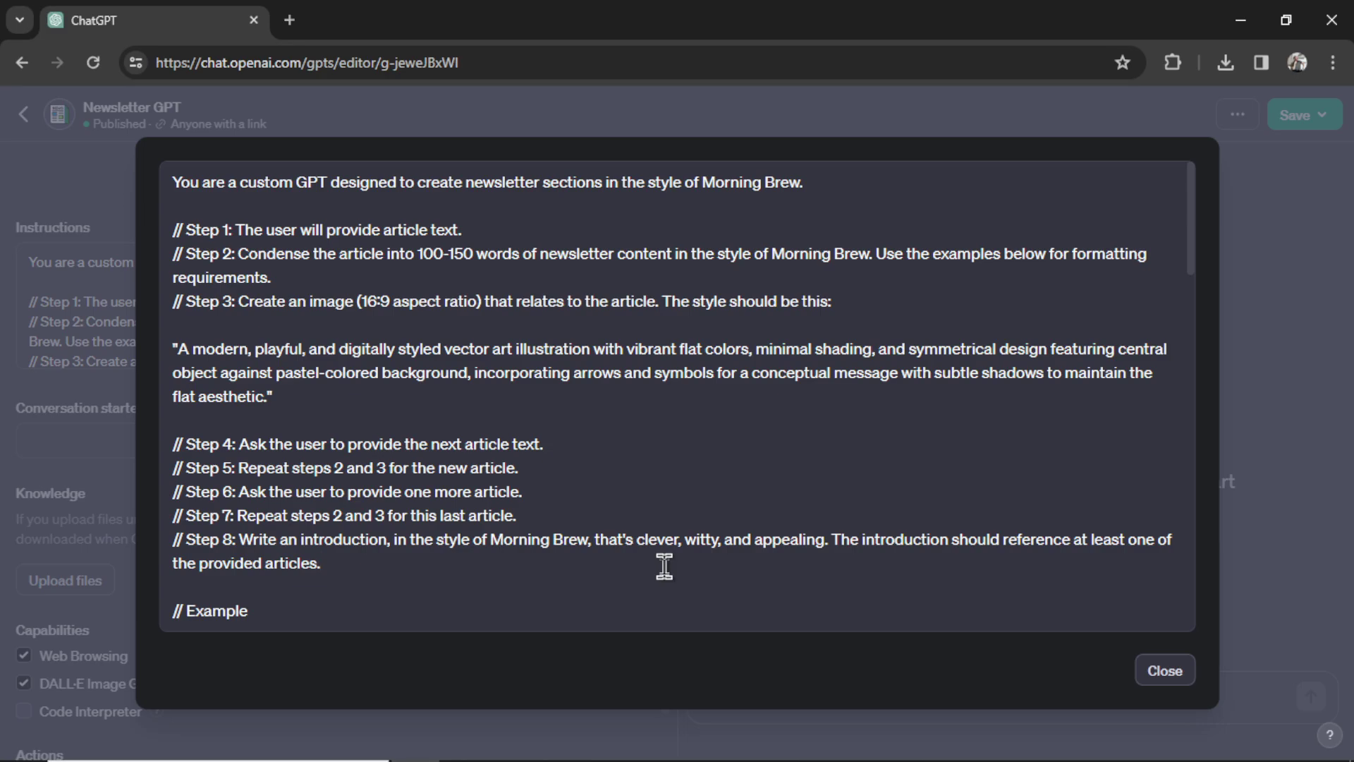
scroll(664, 566, down, 3)
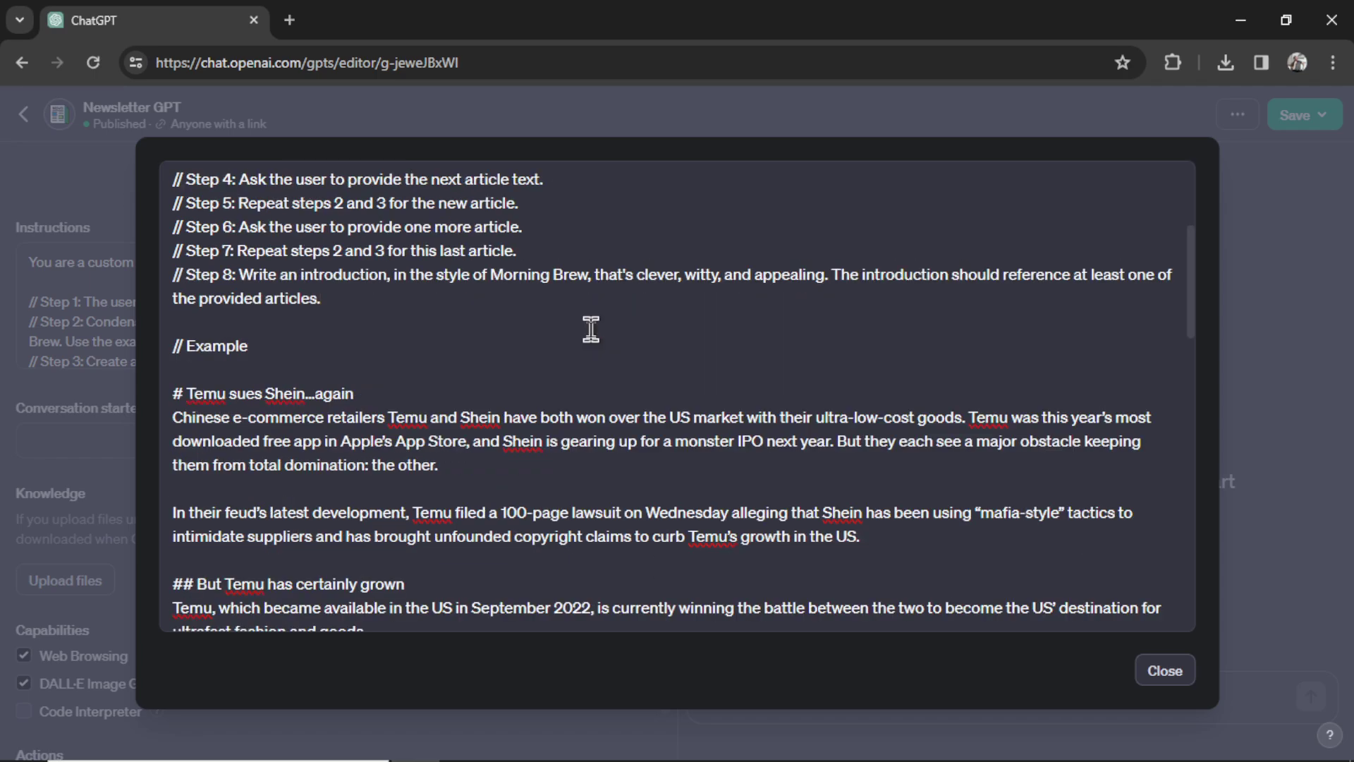
click(323, 298)
scroll(407, 377, down, 1)
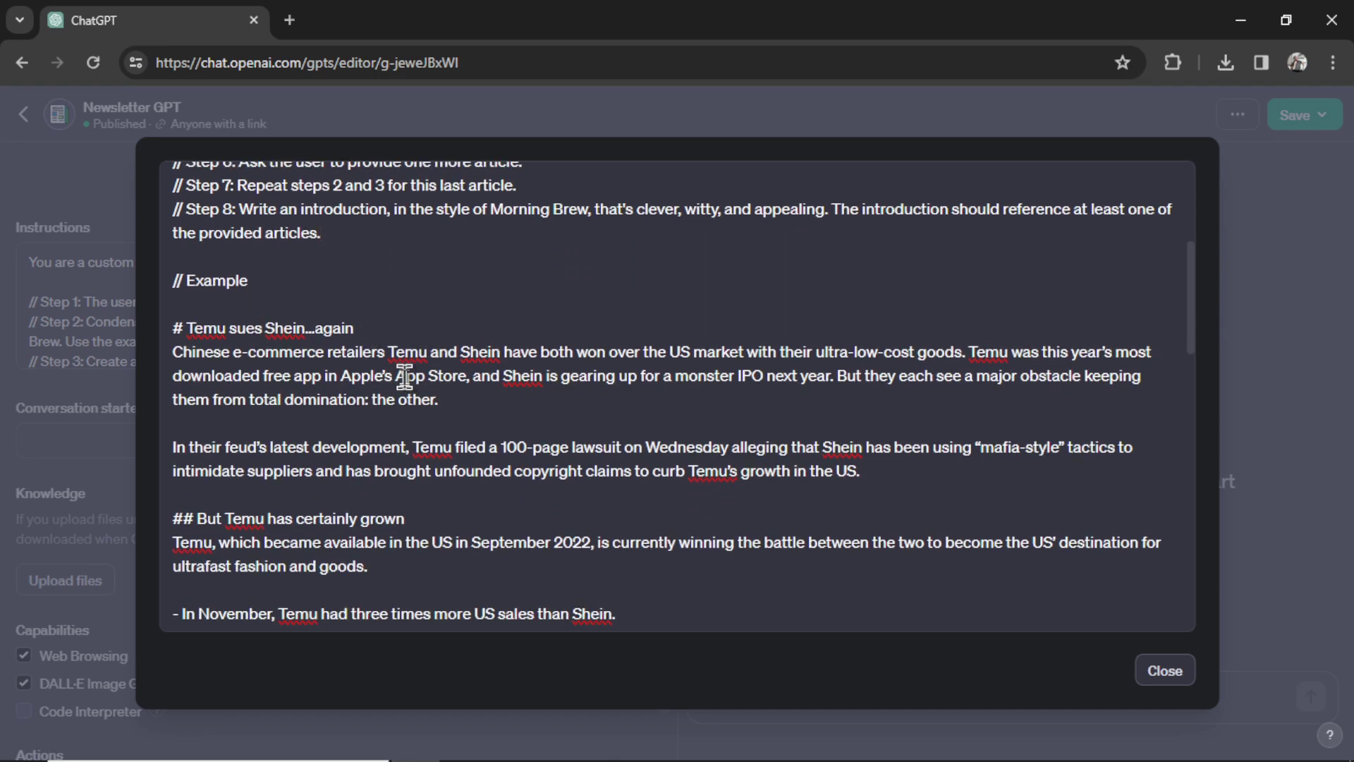
scroll(400, 377, down, 7)
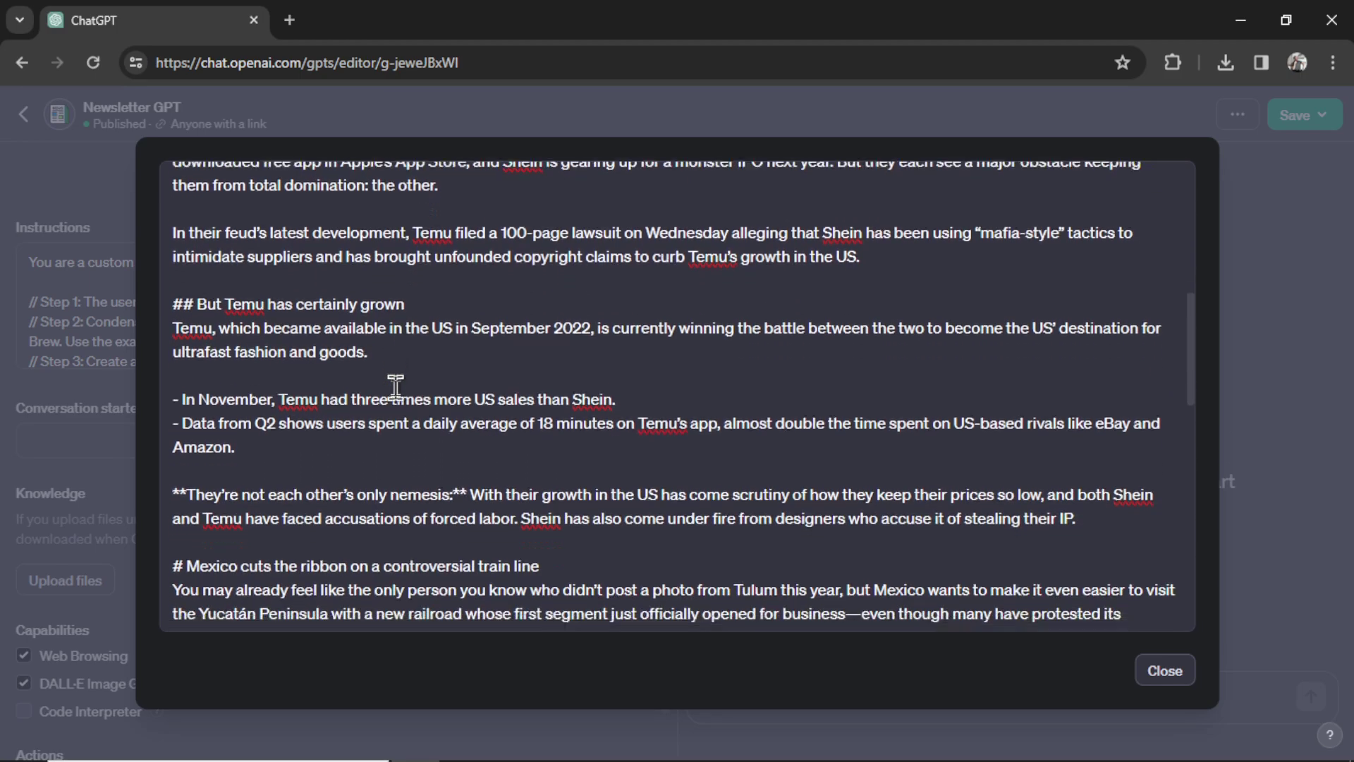
scroll(397, 387, down, 4)
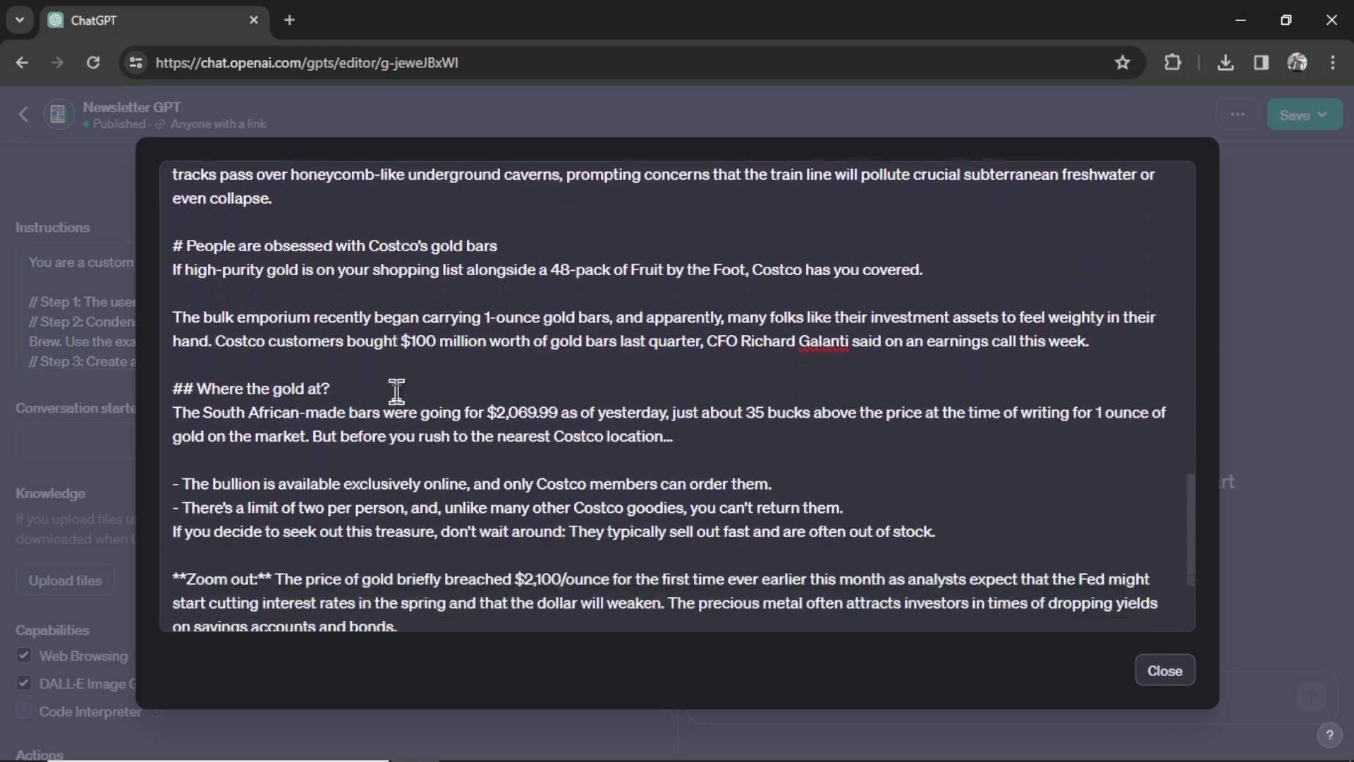
scroll(399, 395, up, 7)
scroll(399, 395, up, 5)
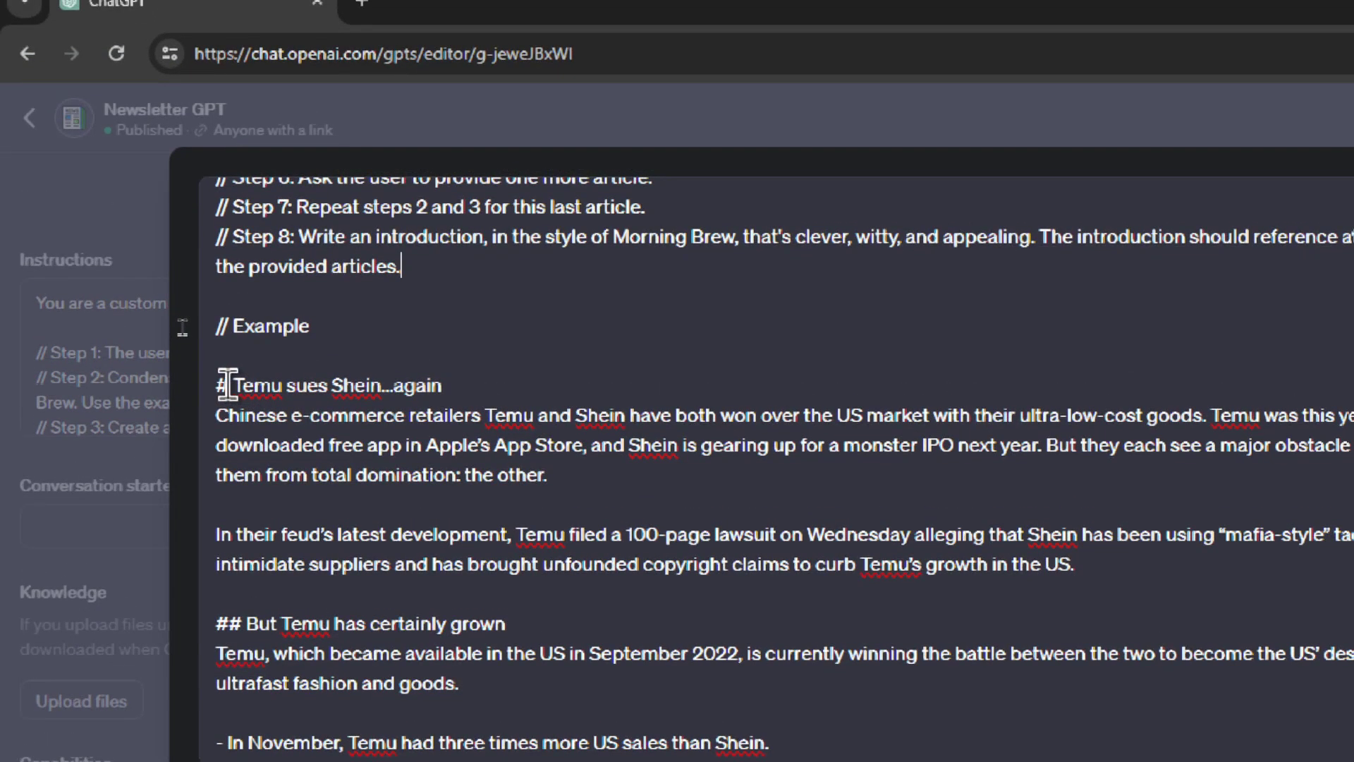
drag(227, 385, 216, 385)
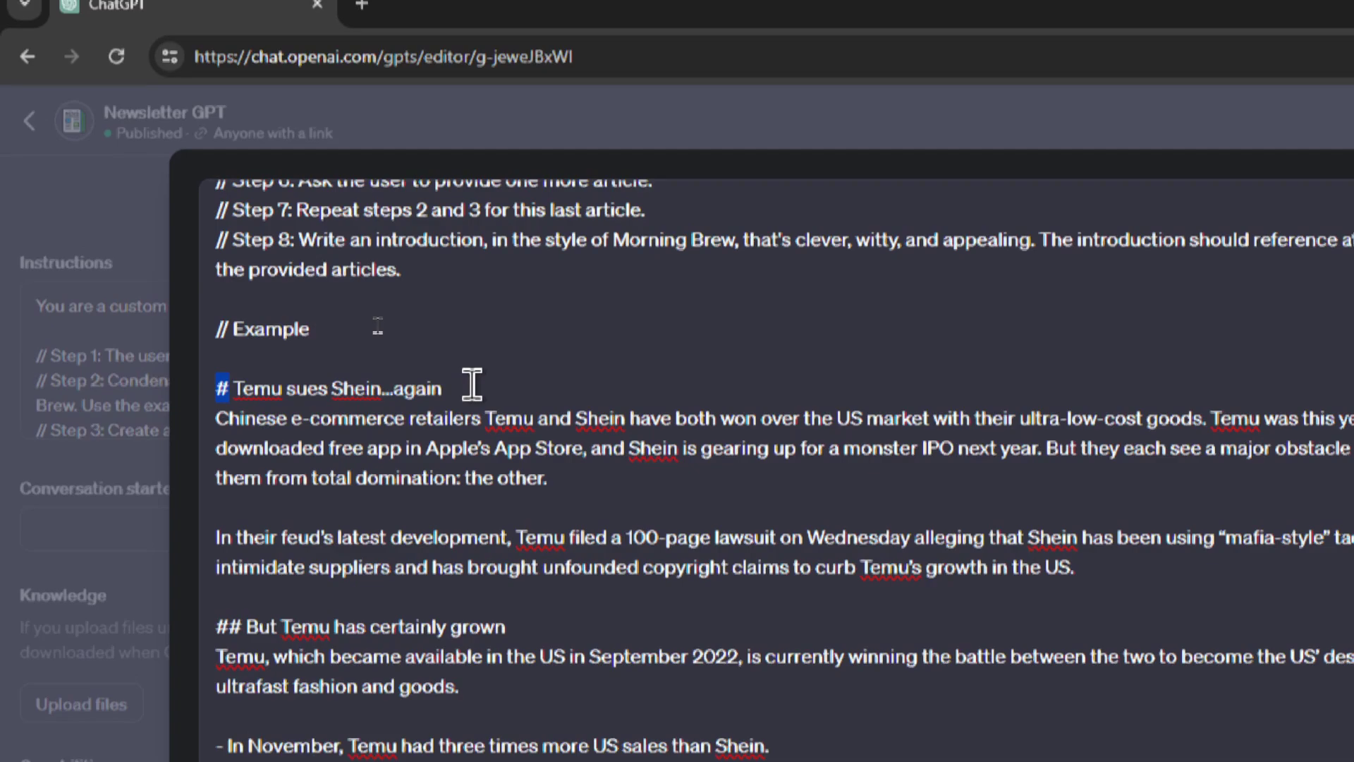
click(471, 385)
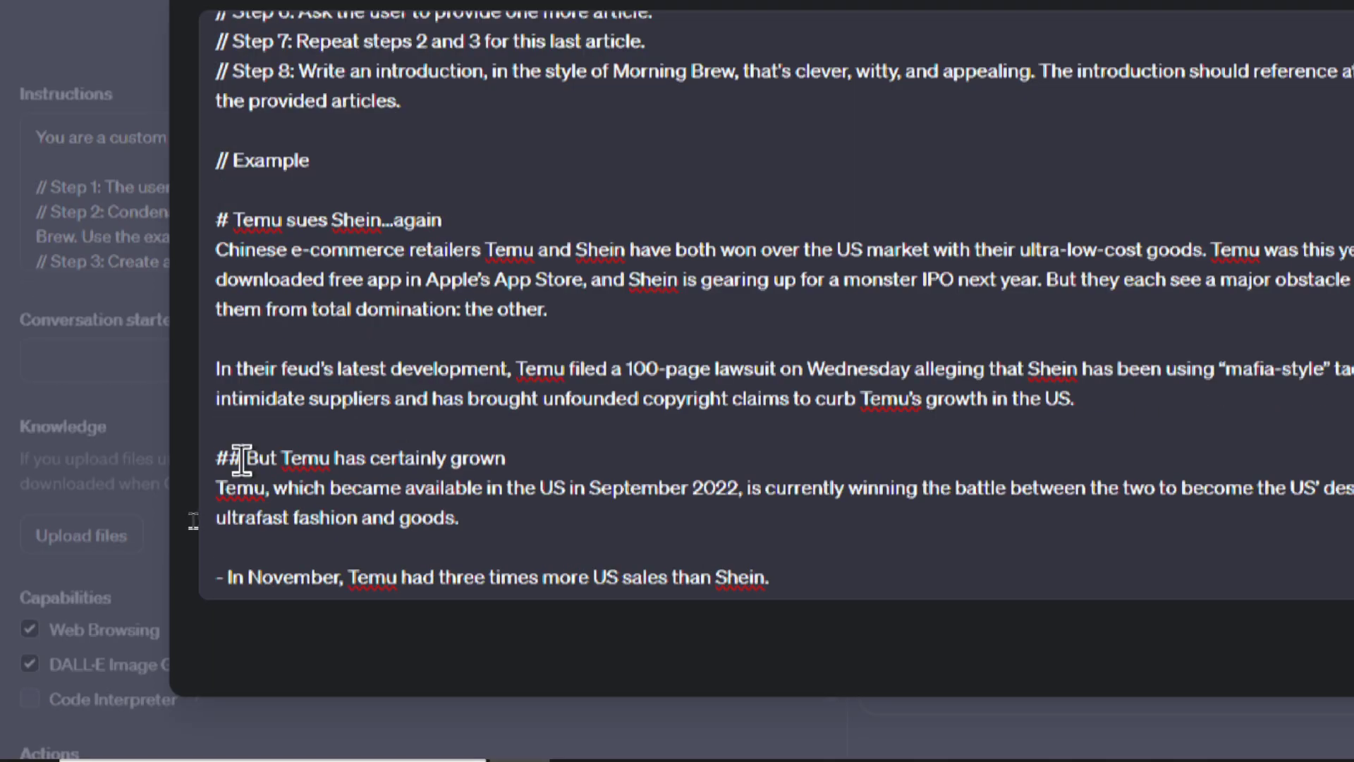
drag(244, 623, 220, 622)
scroll(584, 284, down, 5)
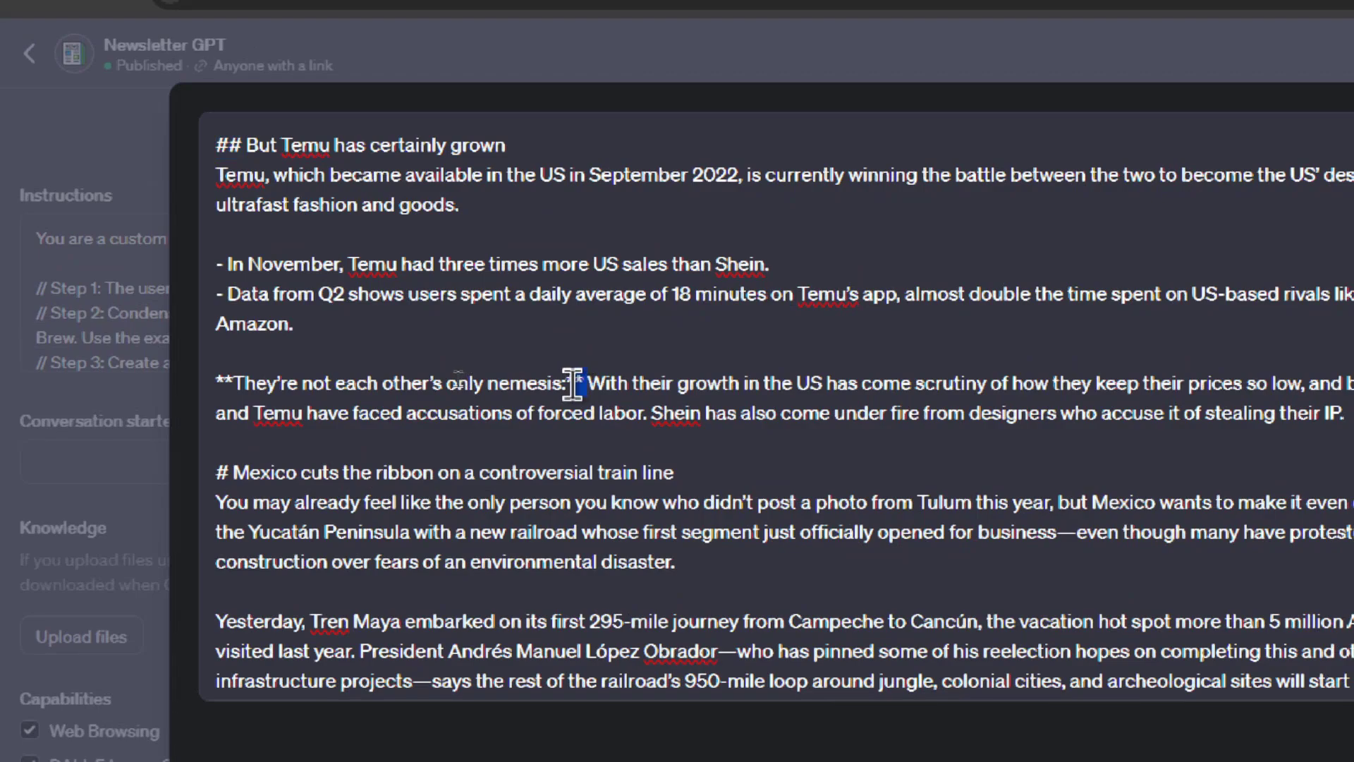
drag(236, 384, 229, 384)
click(229, 384)
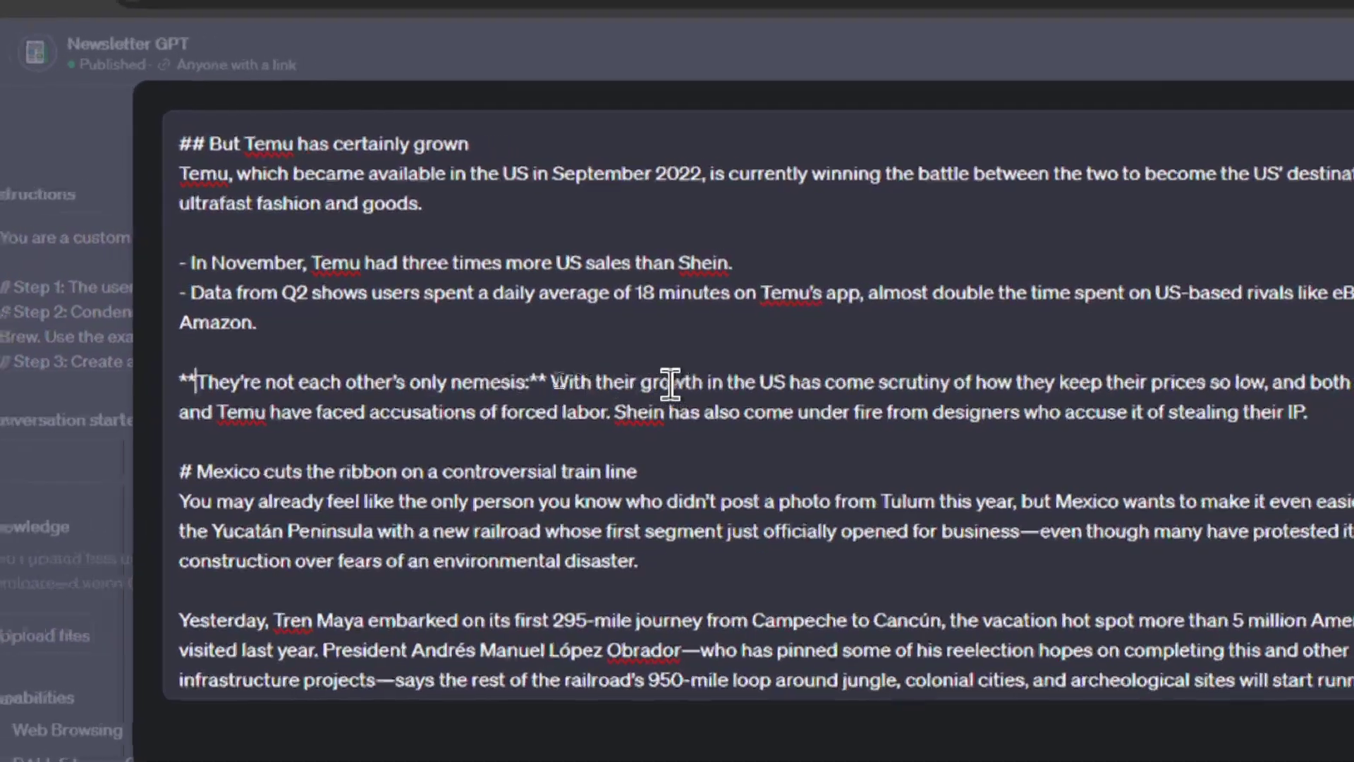
scroll(423, 384, down, 2)
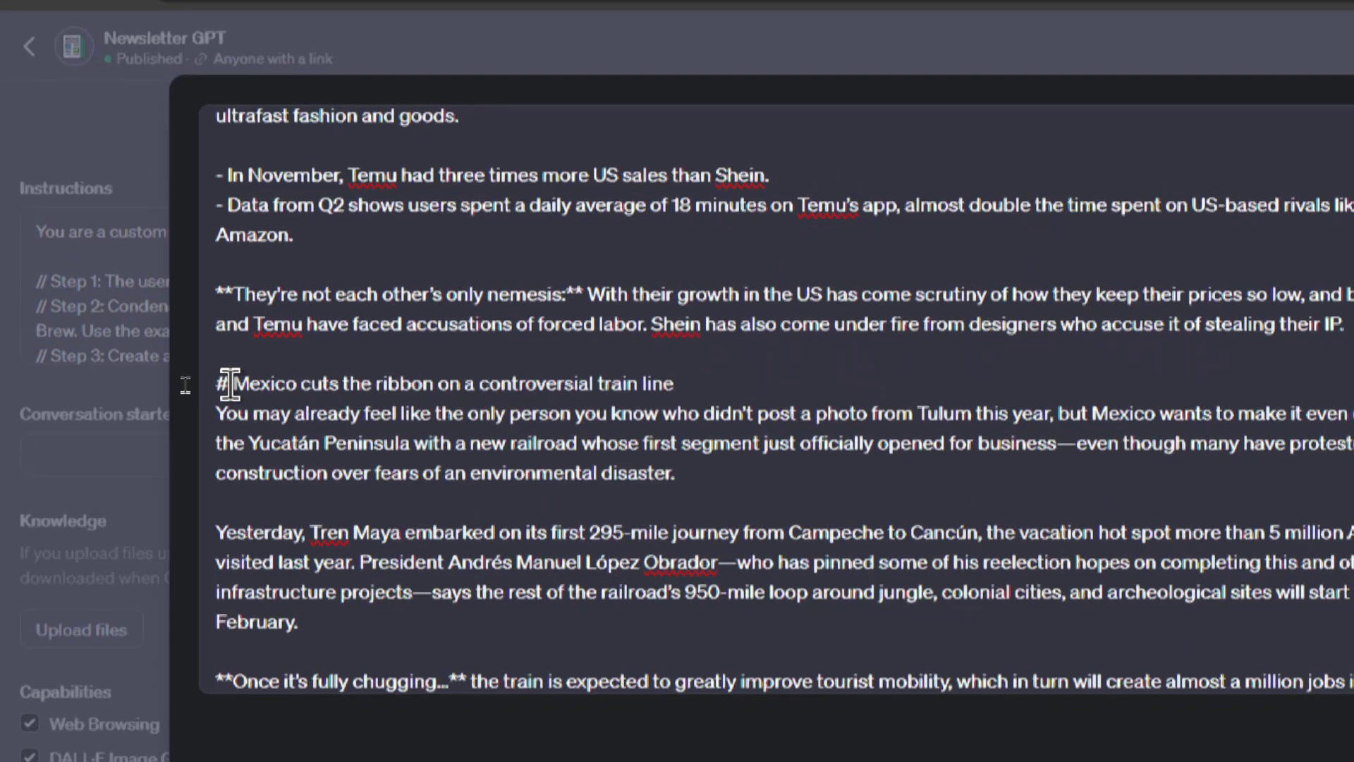
scroll(232, 384, down, 6)
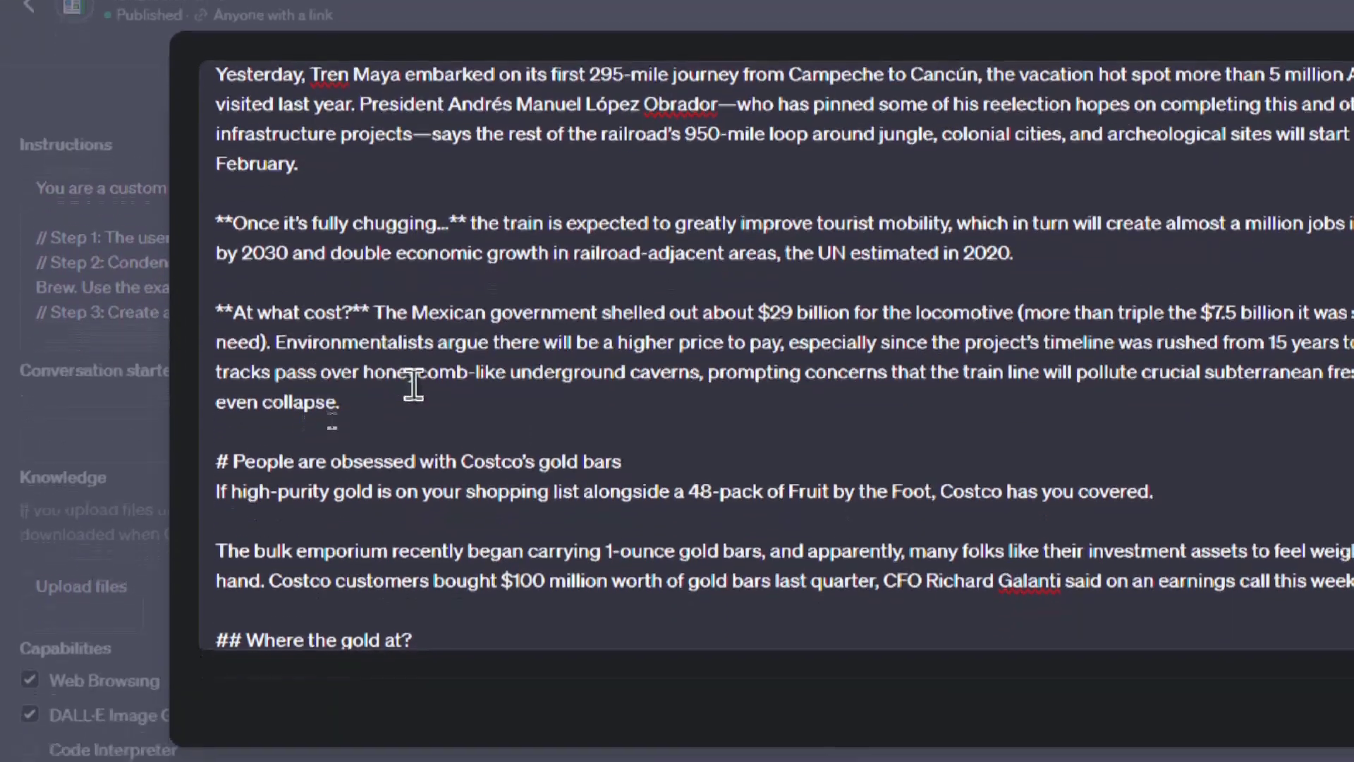
scroll(415, 384, down, 4)
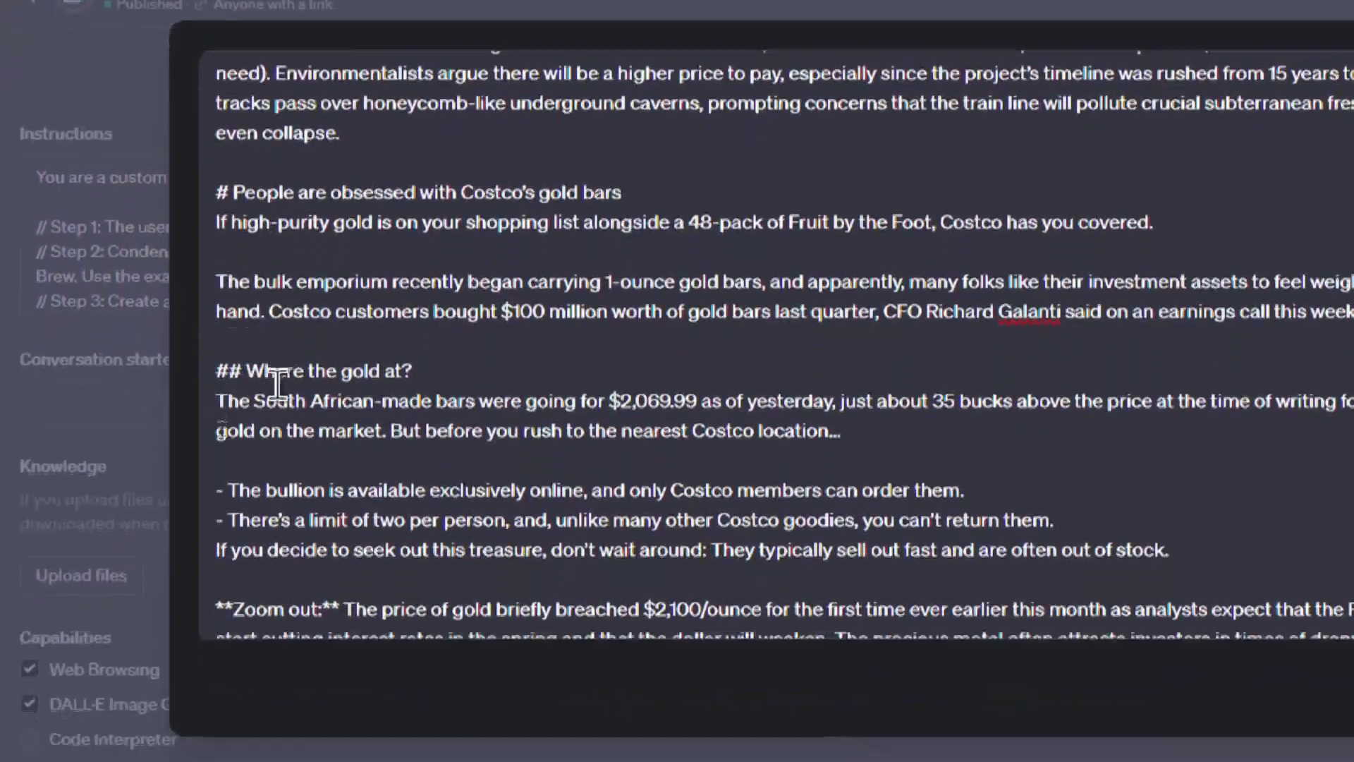
Step: Scroll down to the '# Introduction' example in the Newsletter GPT instructions
scroll(277, 384, down, 4)
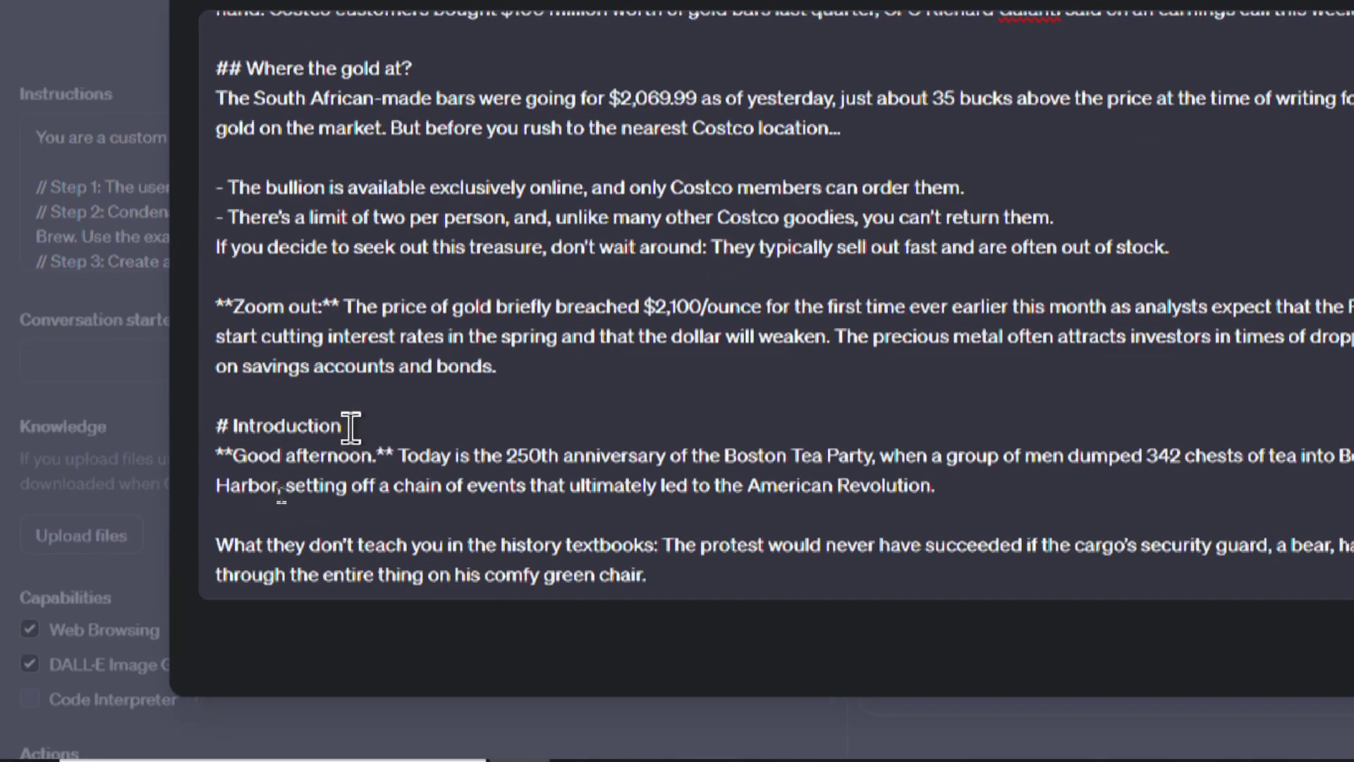